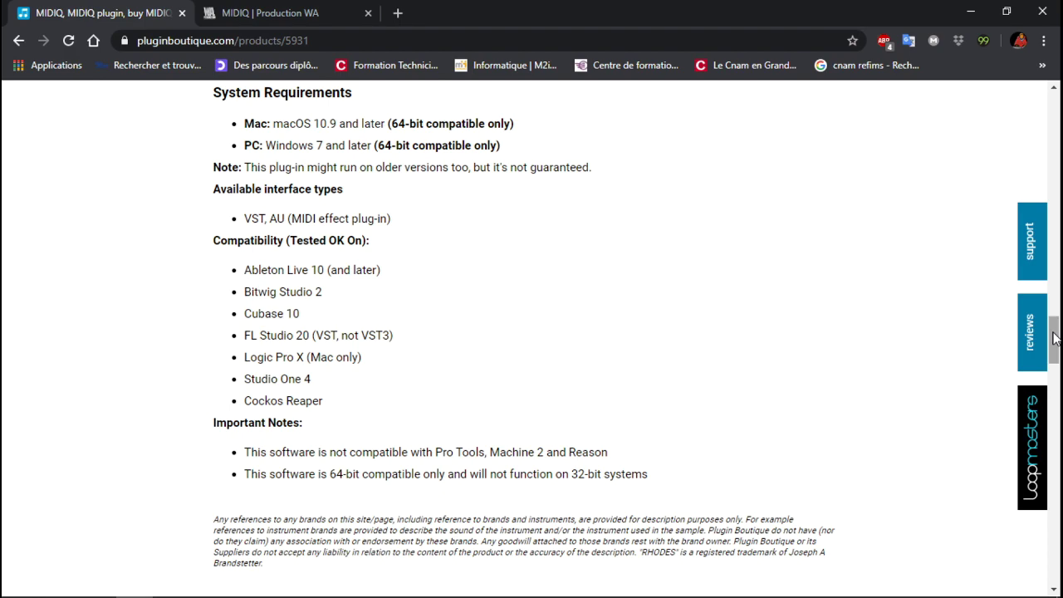
Step: Look over the MIDIQ product pages on Plugin Boutique and W.A. Production
left_click_drag(1055, 337, 1053, 117)
left_click(349, 12)
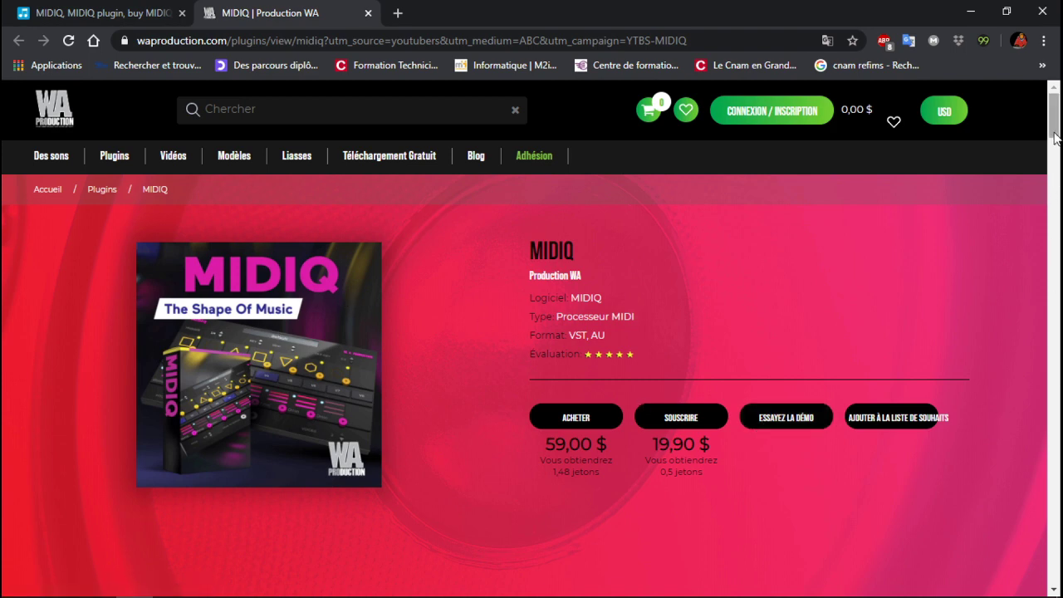
left_click_drag(1055, 129, 1056, 139)
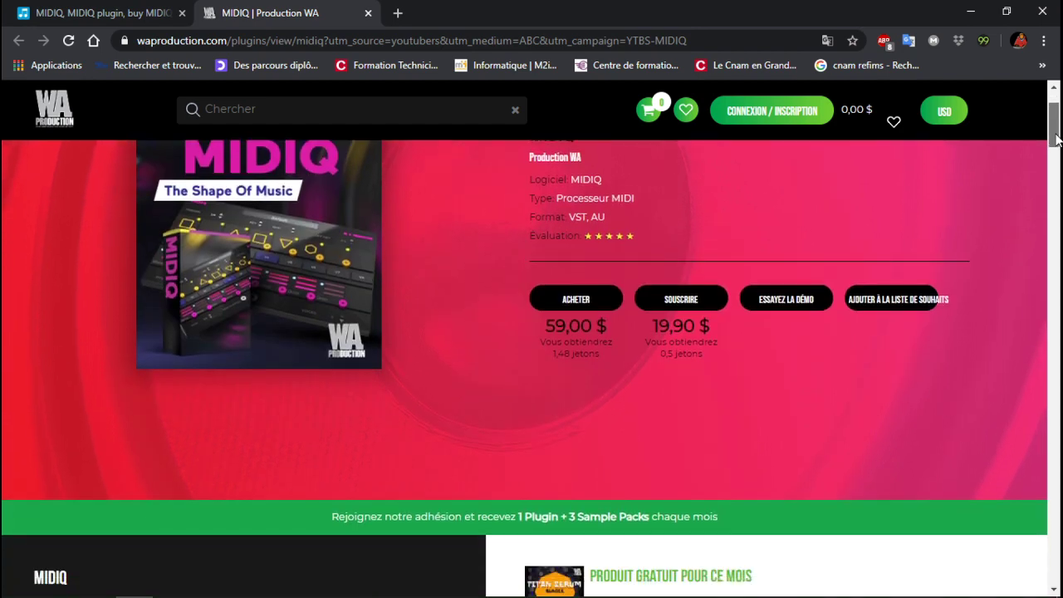
mouse_move(1057, 140)
left_mouse_down()
mouse_move(1059, 183)
mouse_move(1056, 125)
left_mouse_up()
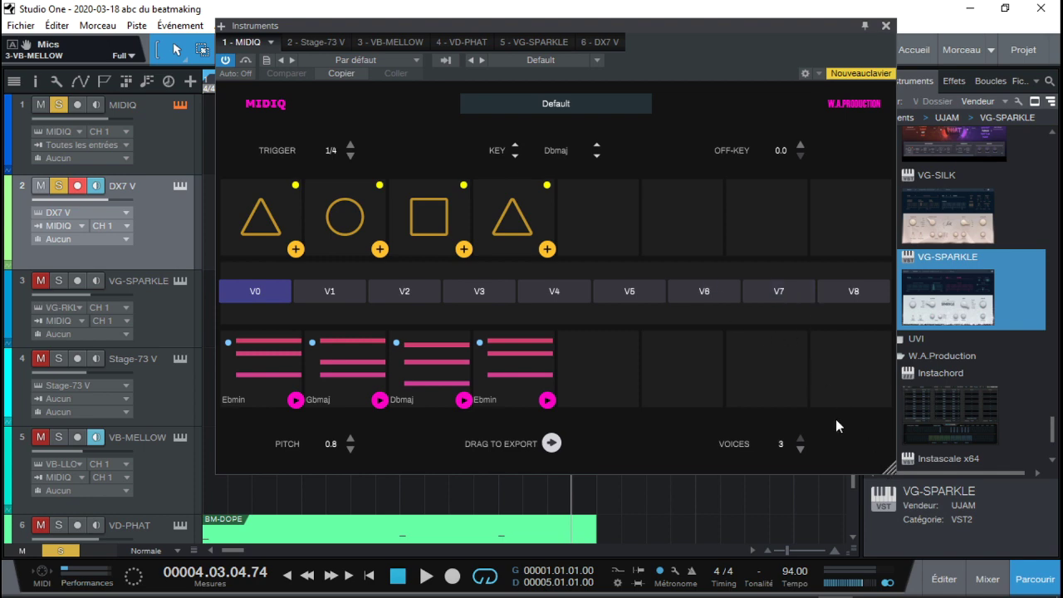
Step: Switch to Studio One, enlarge the MIDIQ instrument window and reposition it so the whole plugin is in view
left_click_drag(892, 469, 872, 499)
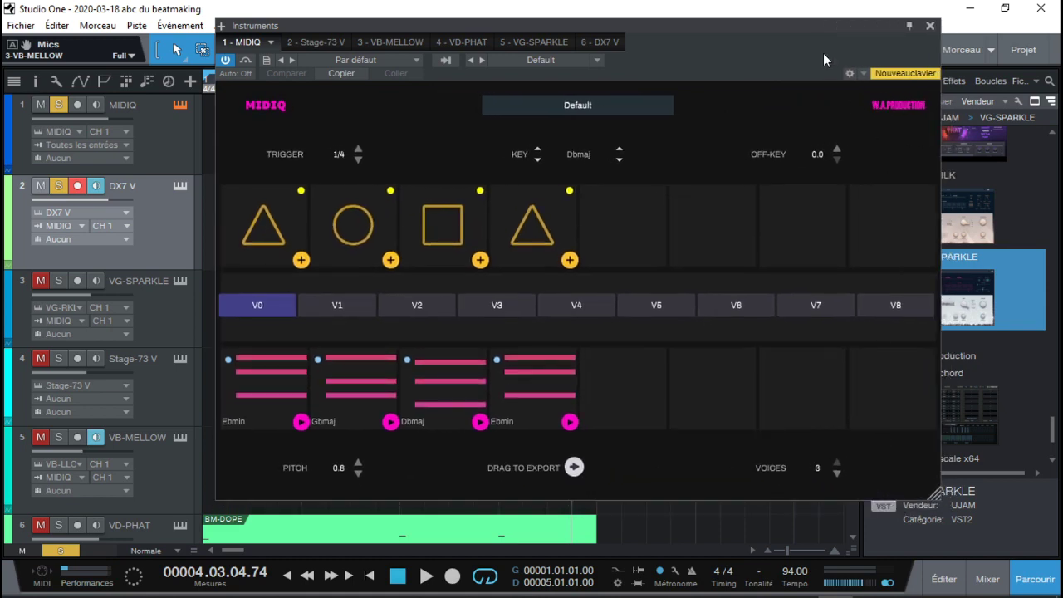
left_click_drag(809, 25, 734, 17)
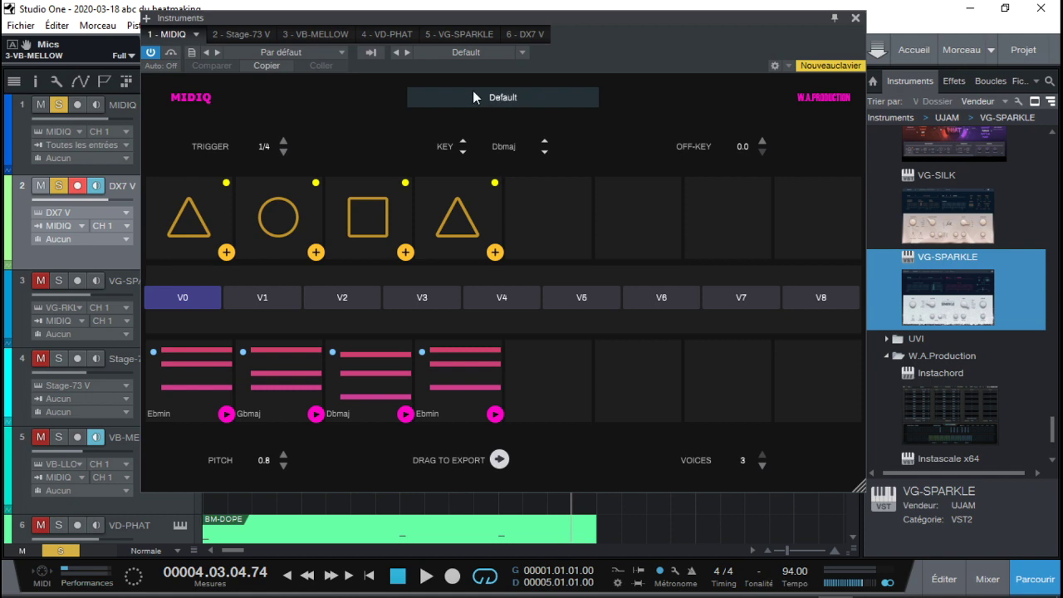
Step: Load the abc preset in MIDIQ
left_click(507, 99)
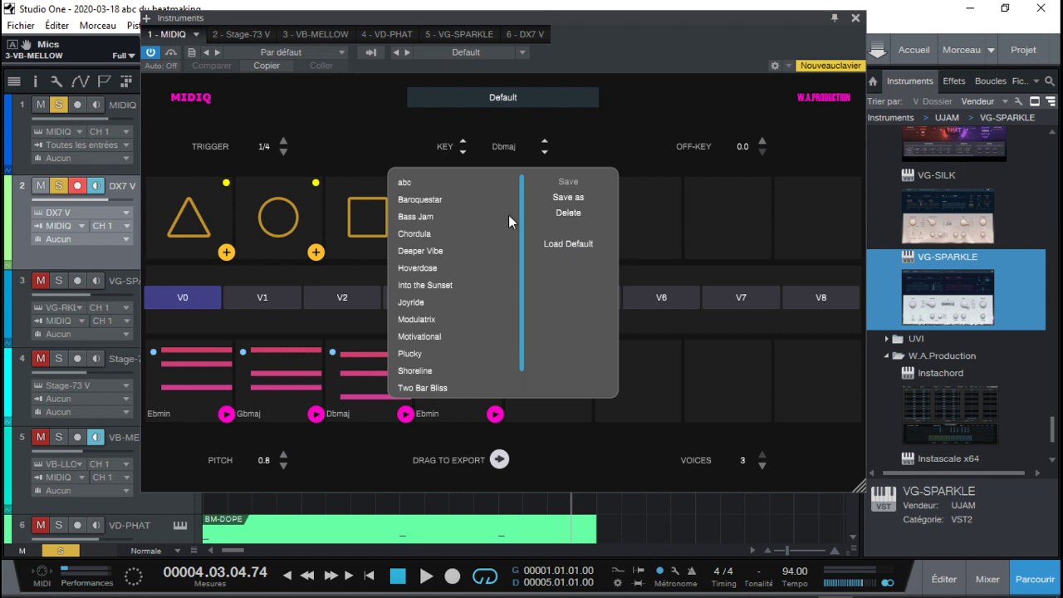
left_click(401, 184)
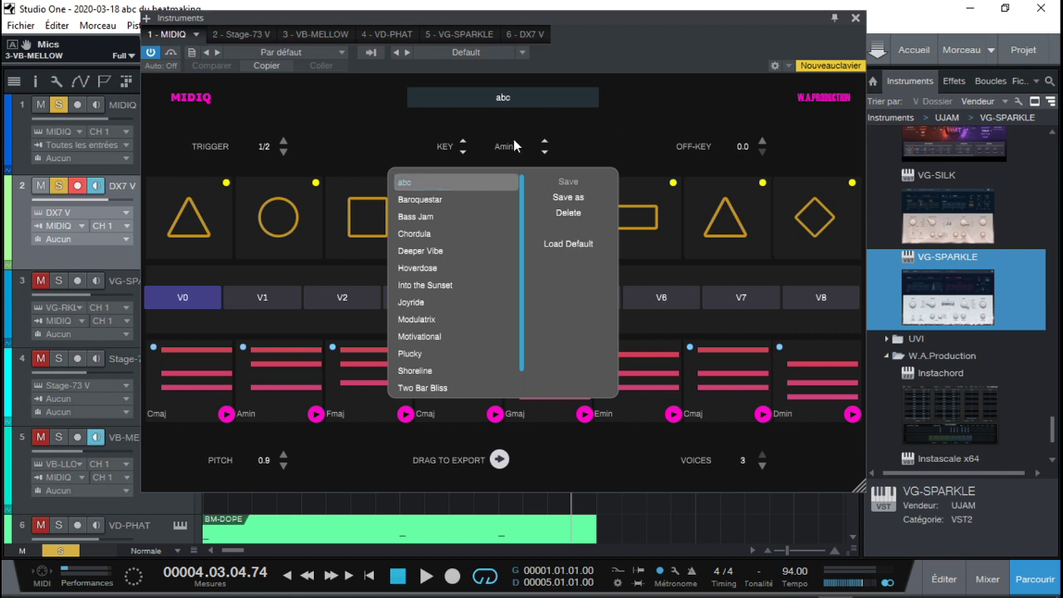
left_click(498, 101)
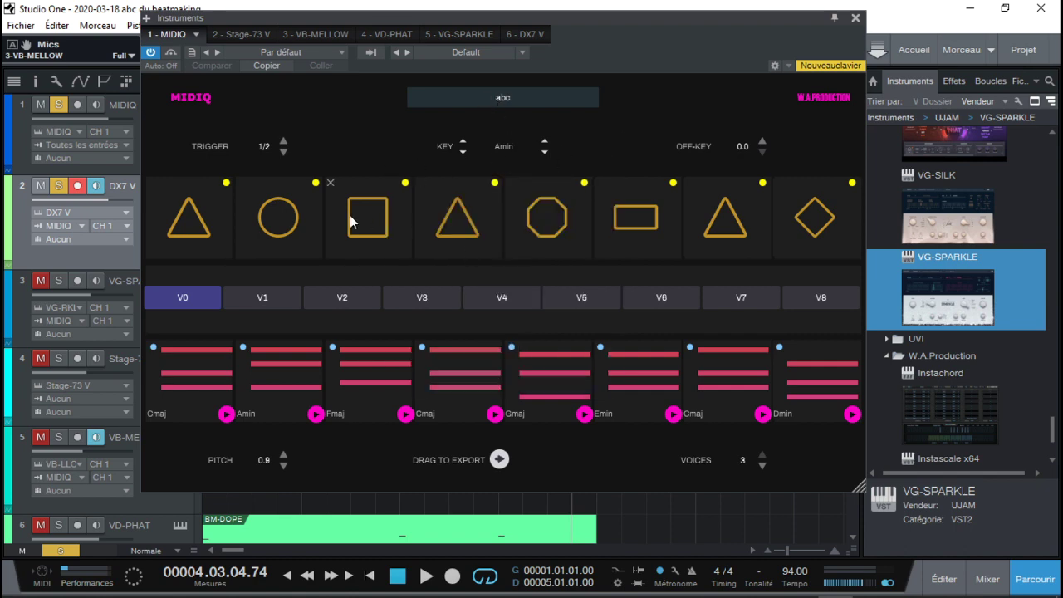
Step: Load the Default preset in MIDIQ and close the preset list
left_click(518, 101)
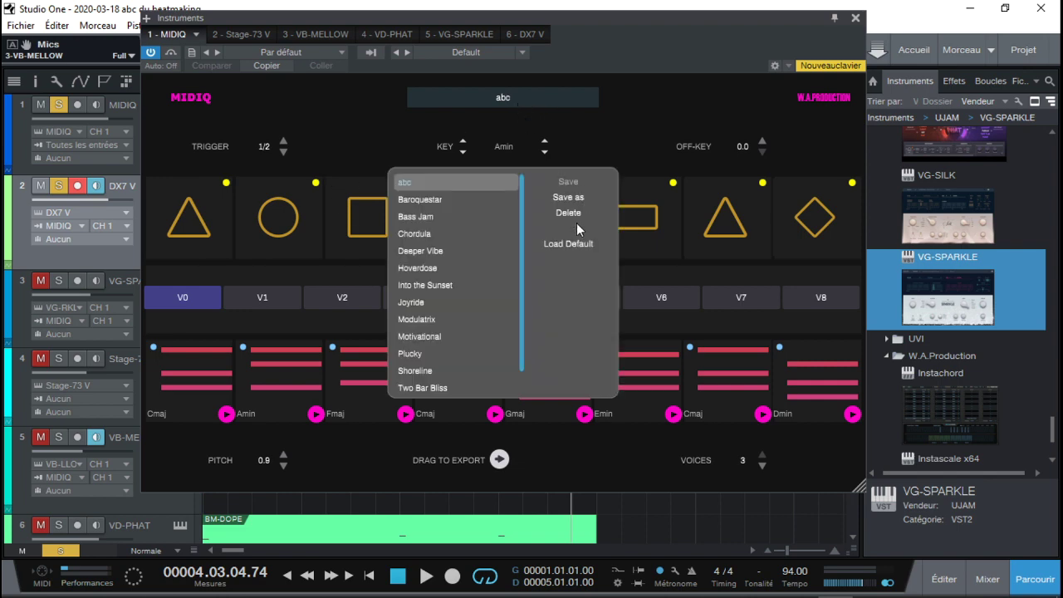
left_click(569, 243)
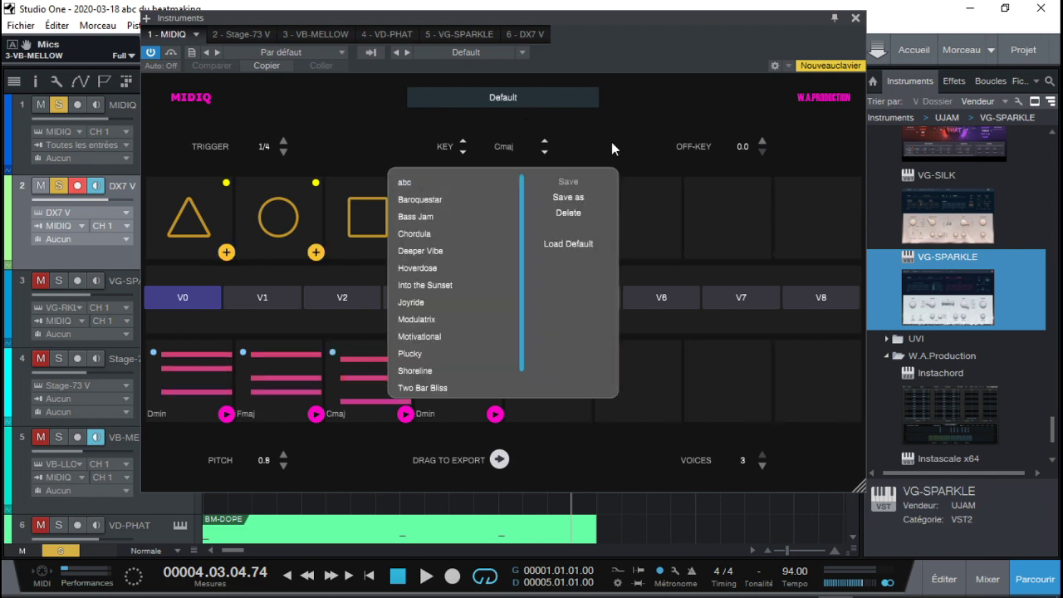
left_click(542, 94)
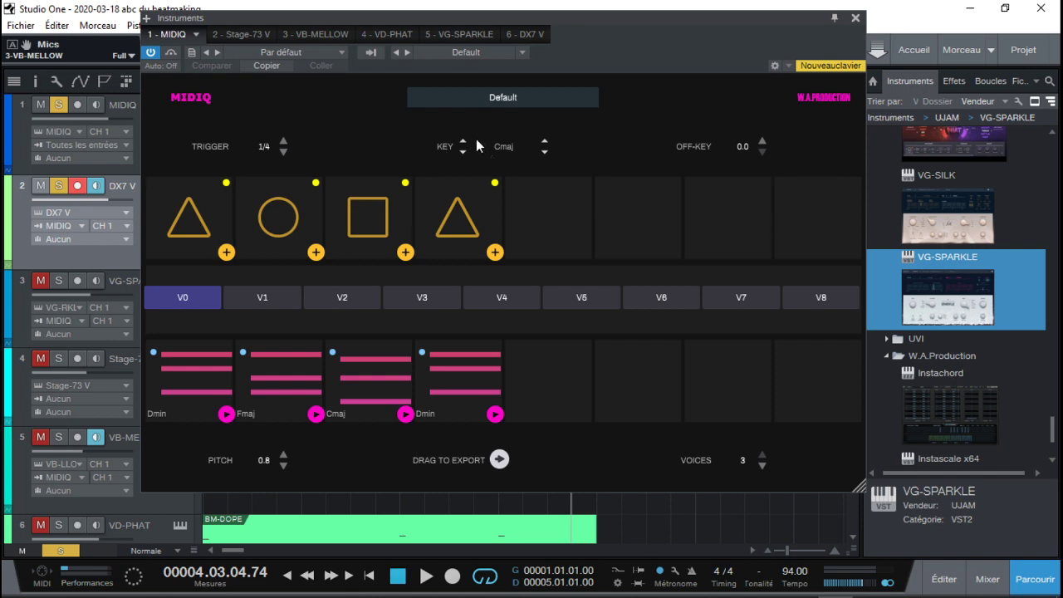
Step: Set the MIDIQ key to Amaj
scroll(462, 146, "up", 2)
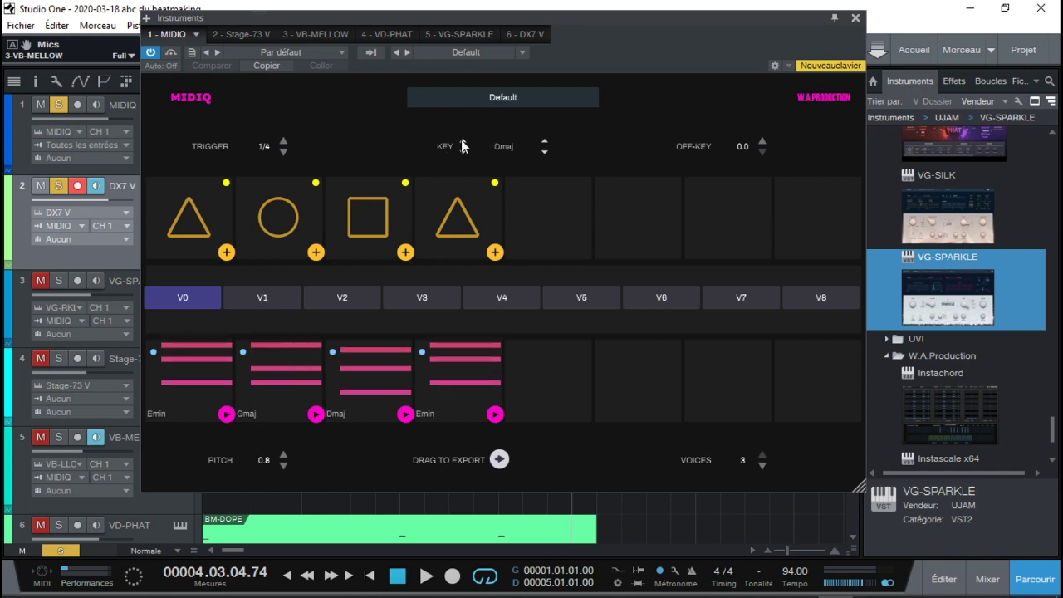
scroll(463, 146, "up", 1)
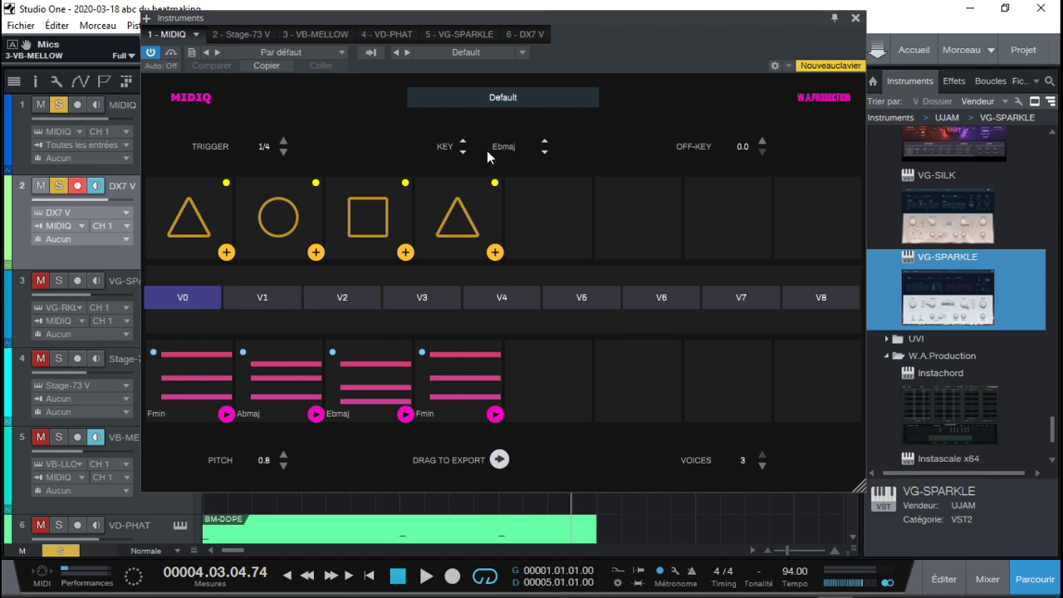
scroll(463, 146, "up", 2)
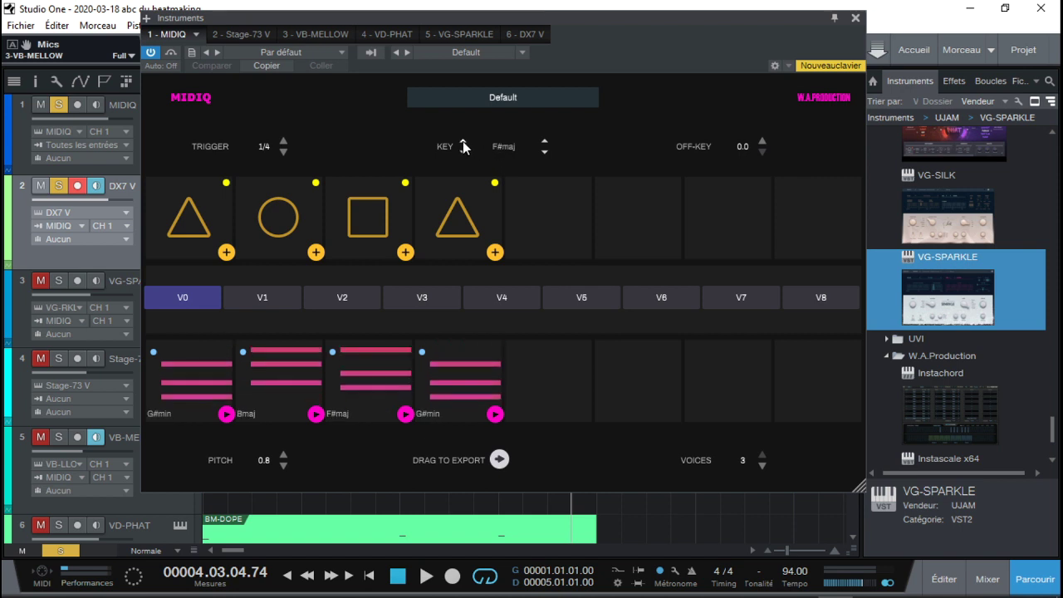
scroll(463, 146, "up", 1)
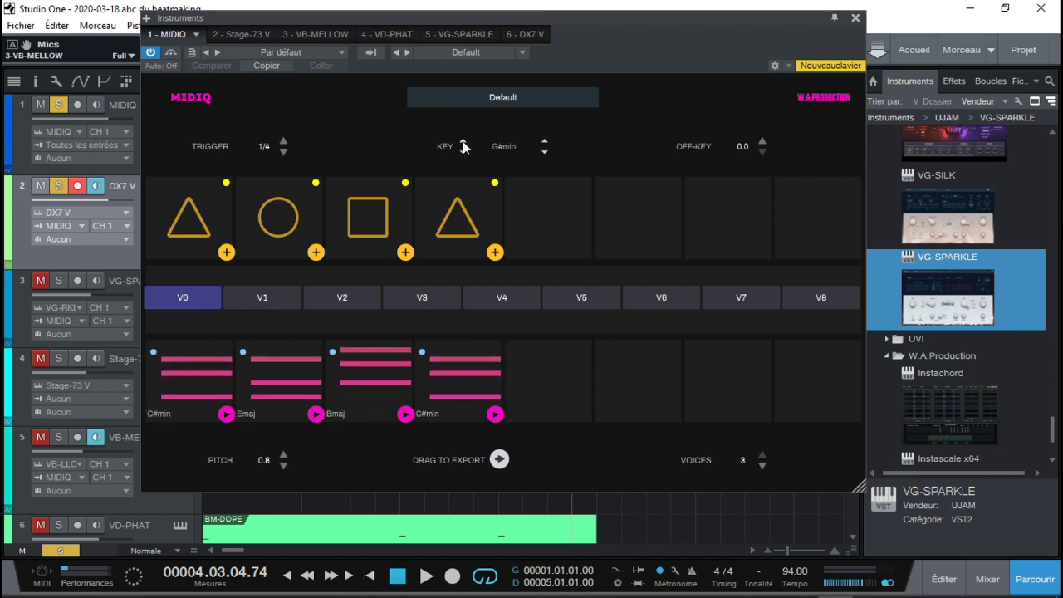
scroll(463, 141, "up", 1)
scroll(463, 141, "up", 1)
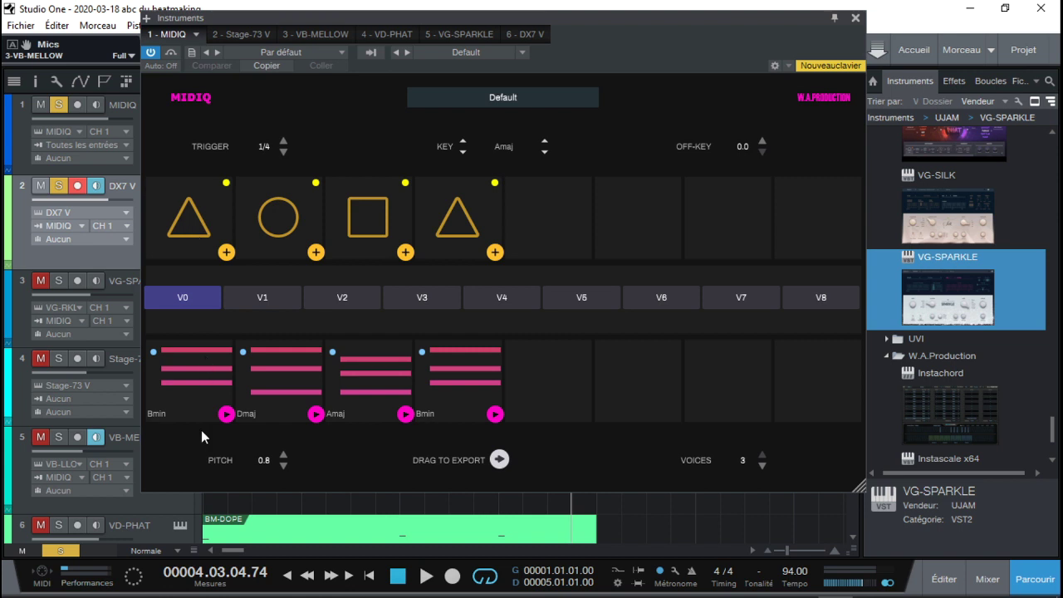
Step: Audition the first two chords, and add a fifth shape as an inverted triangle, auditioning its chord
left_click(225, 419)
left_click(317, 417)
left_click(495, 251)
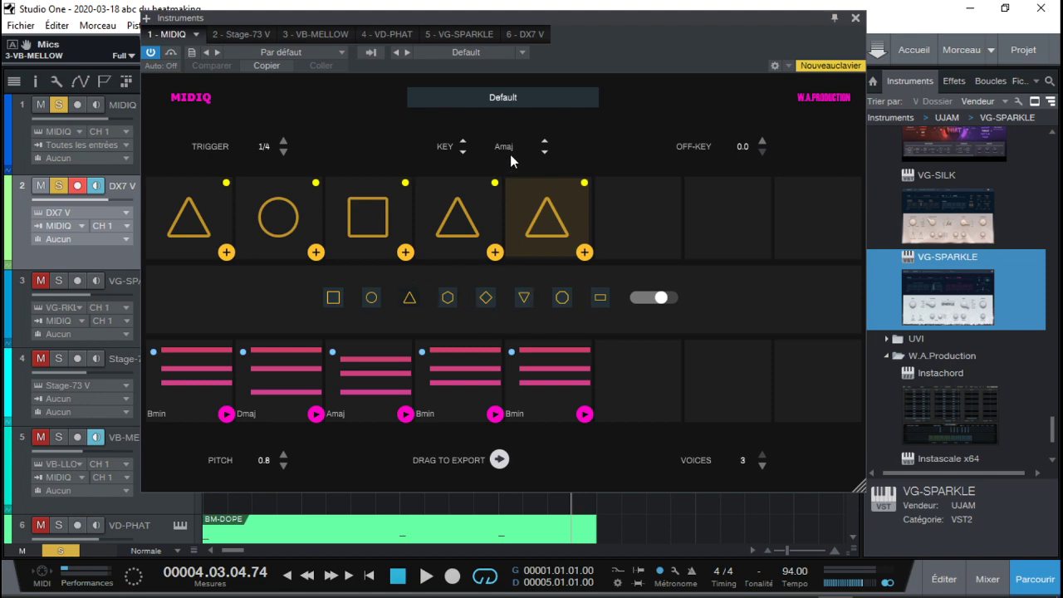
left_click(525, 301)
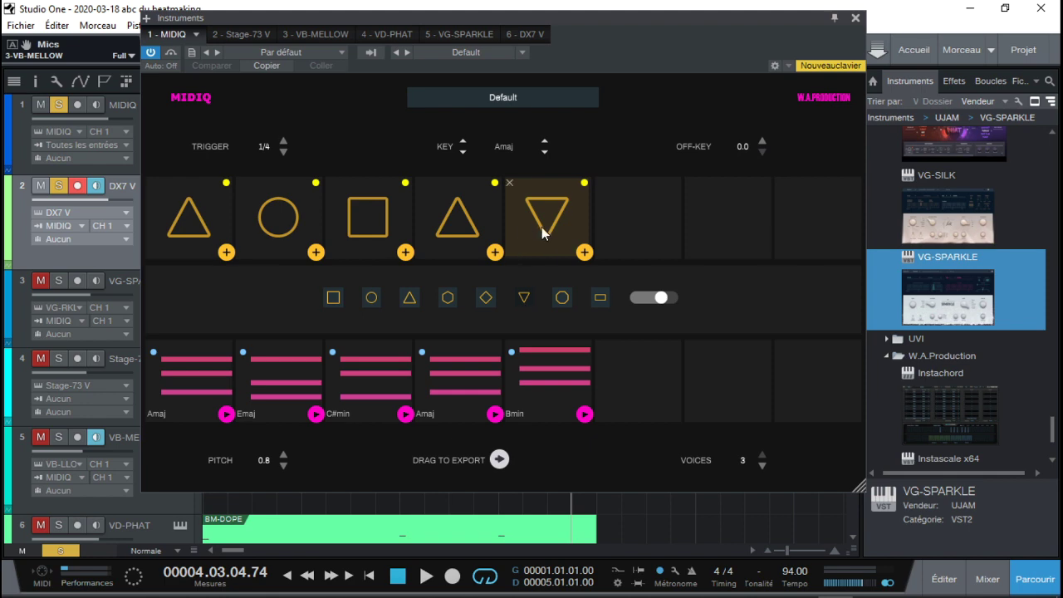
left_click(585, 415)
Step: Set the MIDIQ trigger to 1/2, playing the sequence before and after the change to compare
key("space")
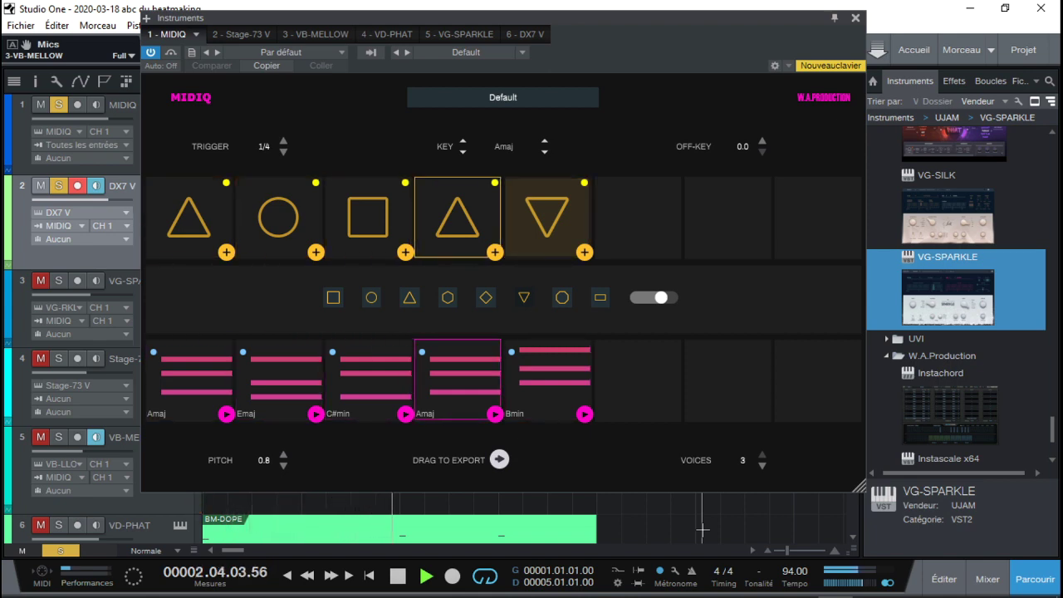
key("space")
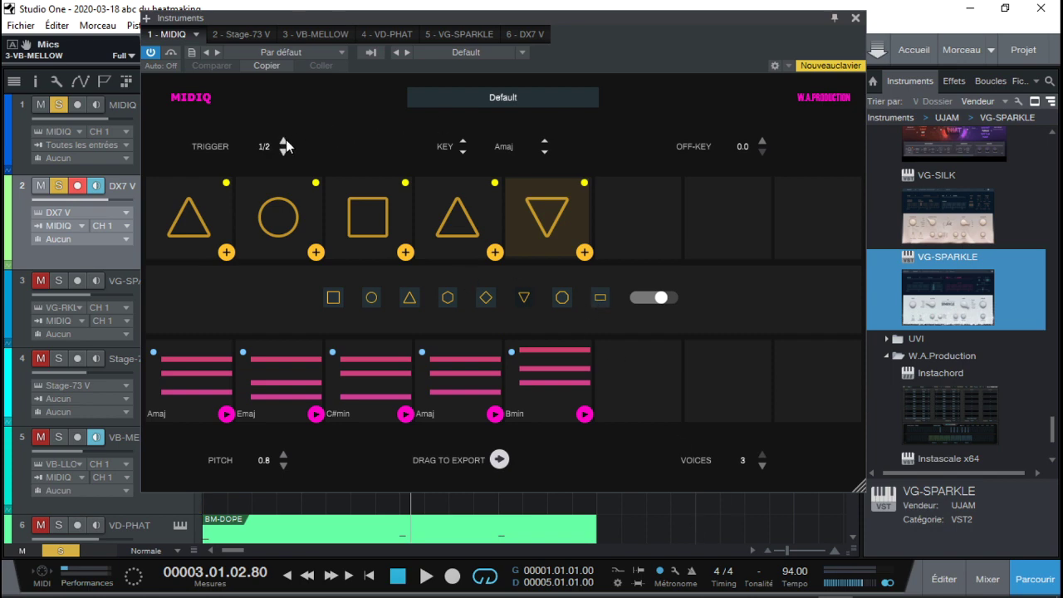
key("space")
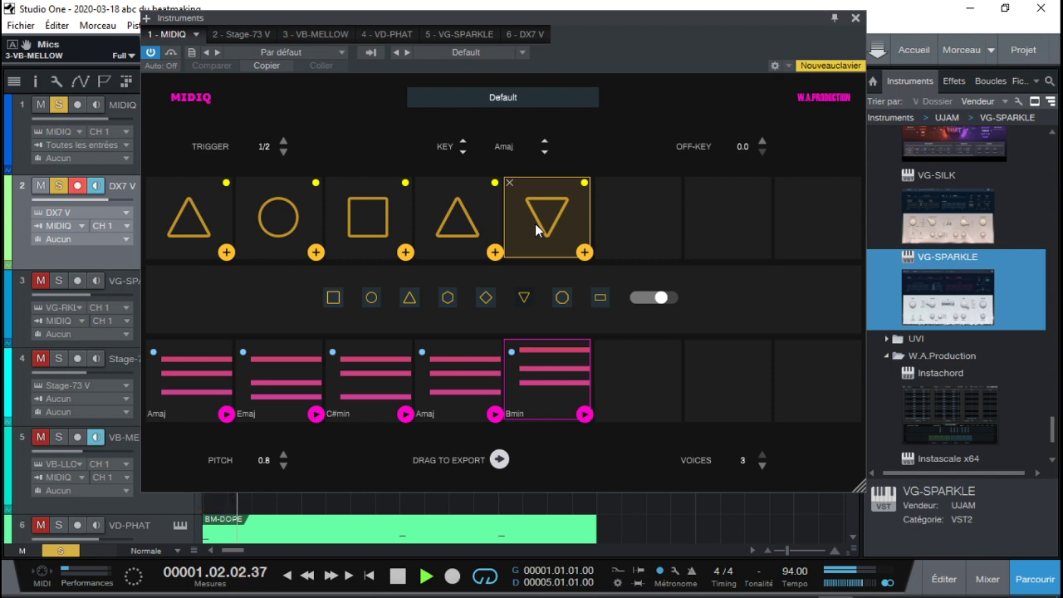
key("space")
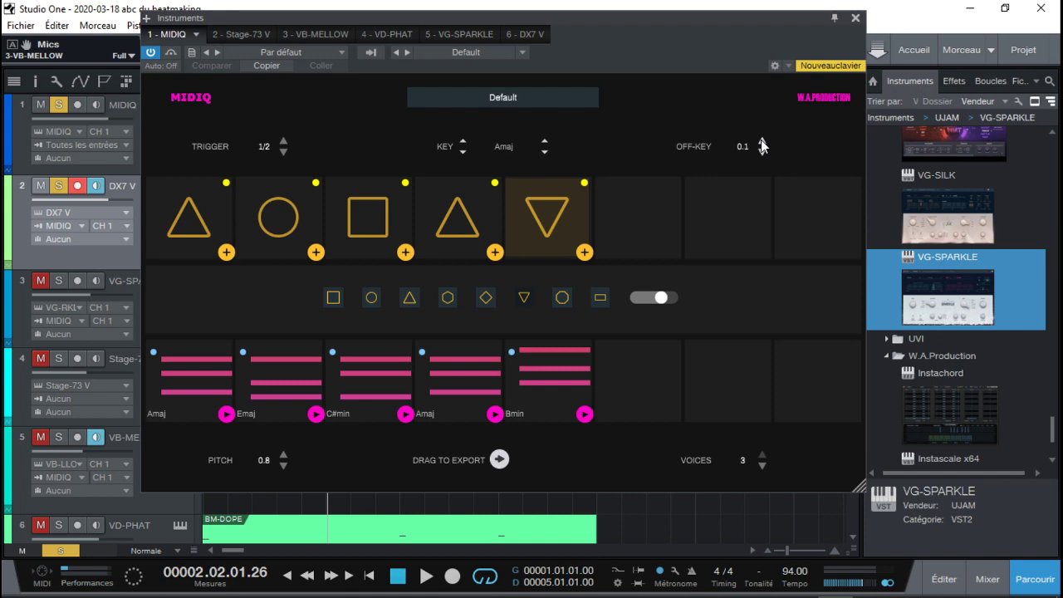
Step: Try off-key values of 0.1 and 0.2 during playback, and reset off-key to 0.0
key("space")
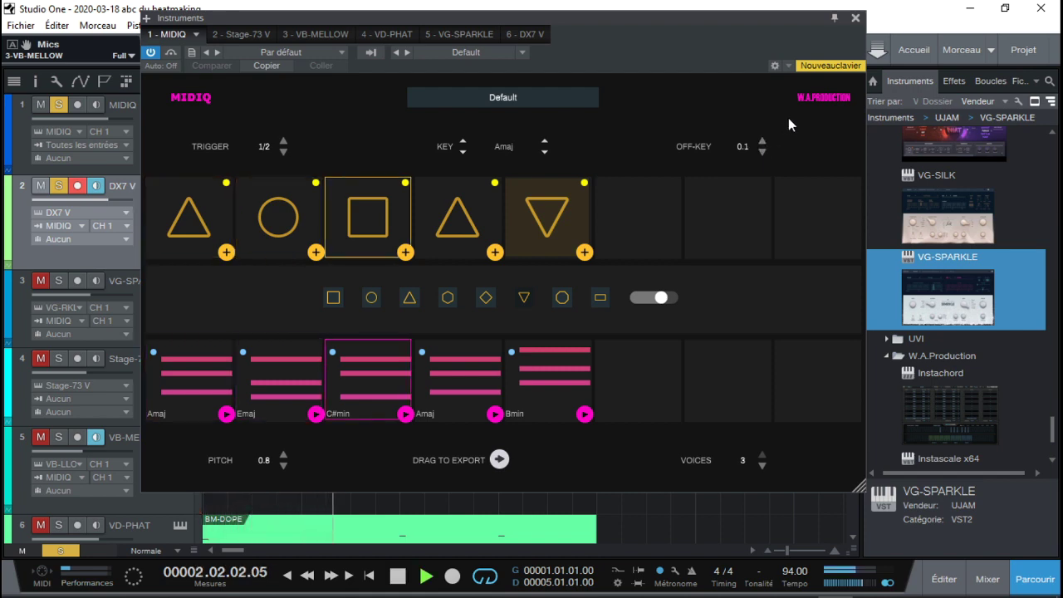
left_click(763, 142)
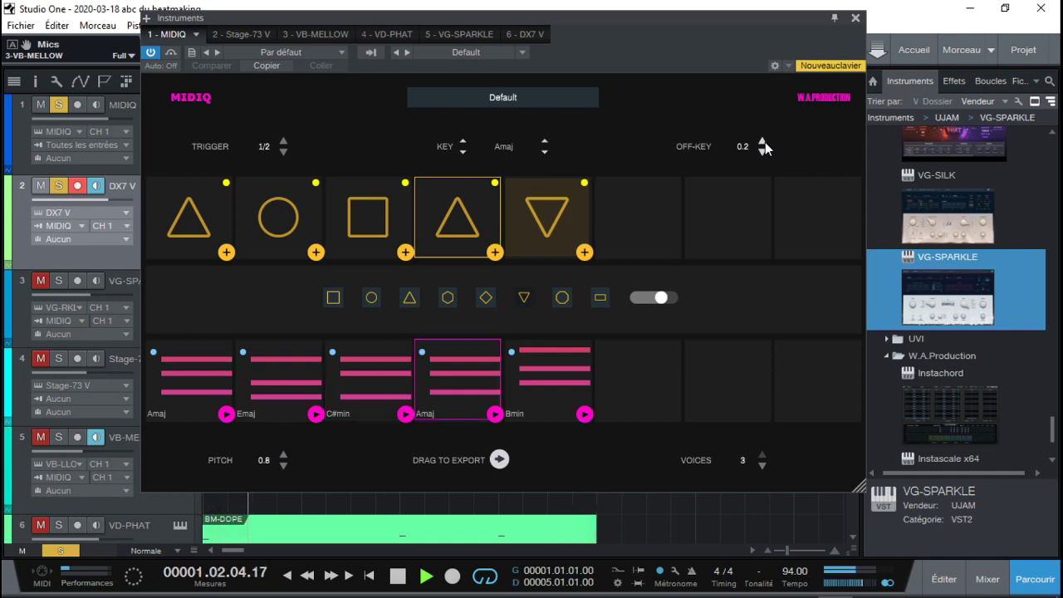
left_click(762, 154)
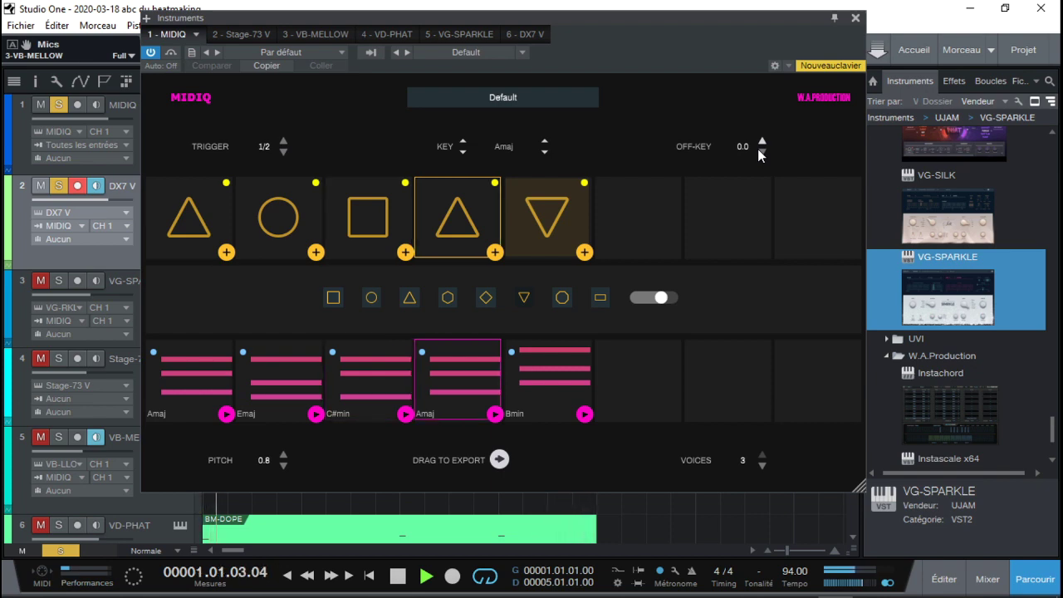
key("space")
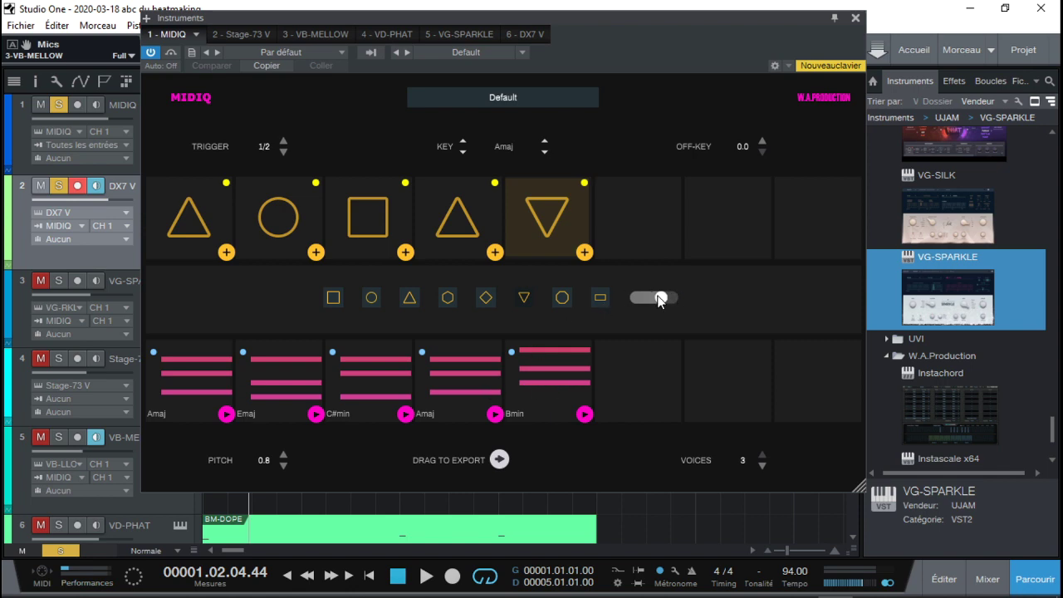
Step: Add a sixth shape, change it to an octagon and lower its level slider
left_click(586, 253)
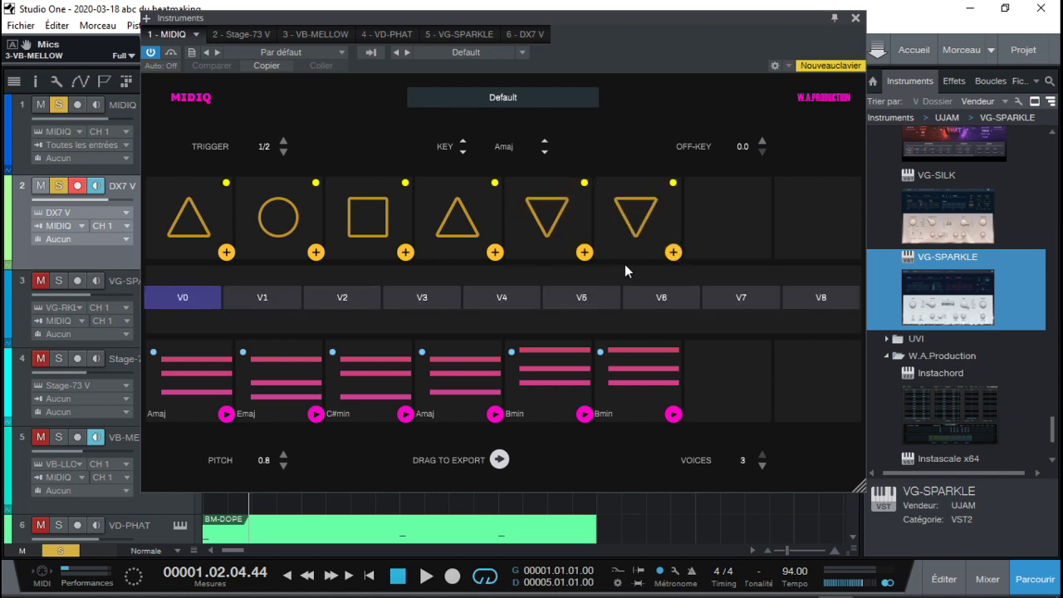
left_click(639, 216)
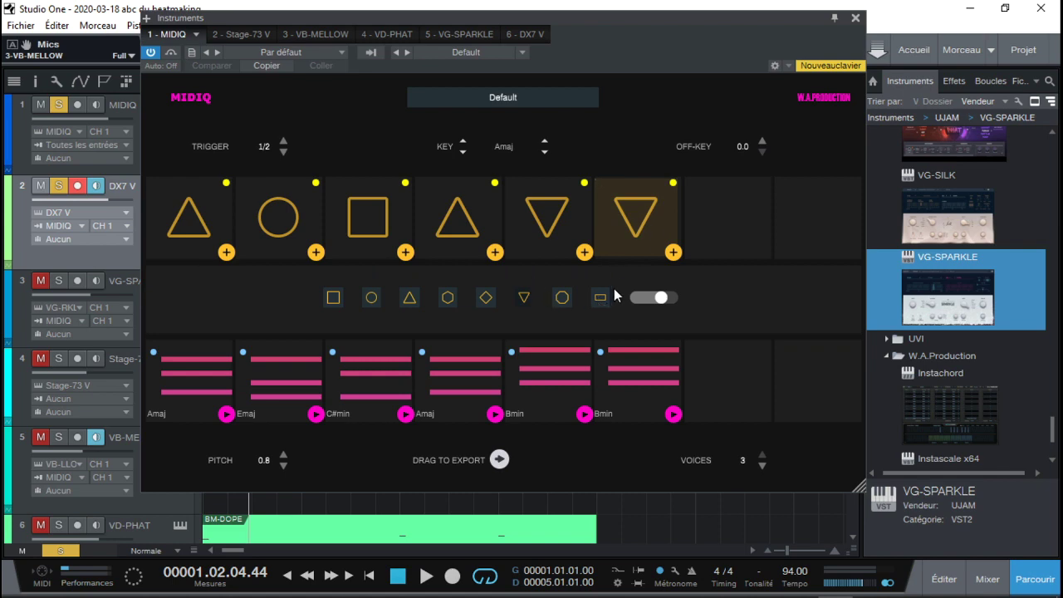
left_click(564, 299)
left_click(661, 299)
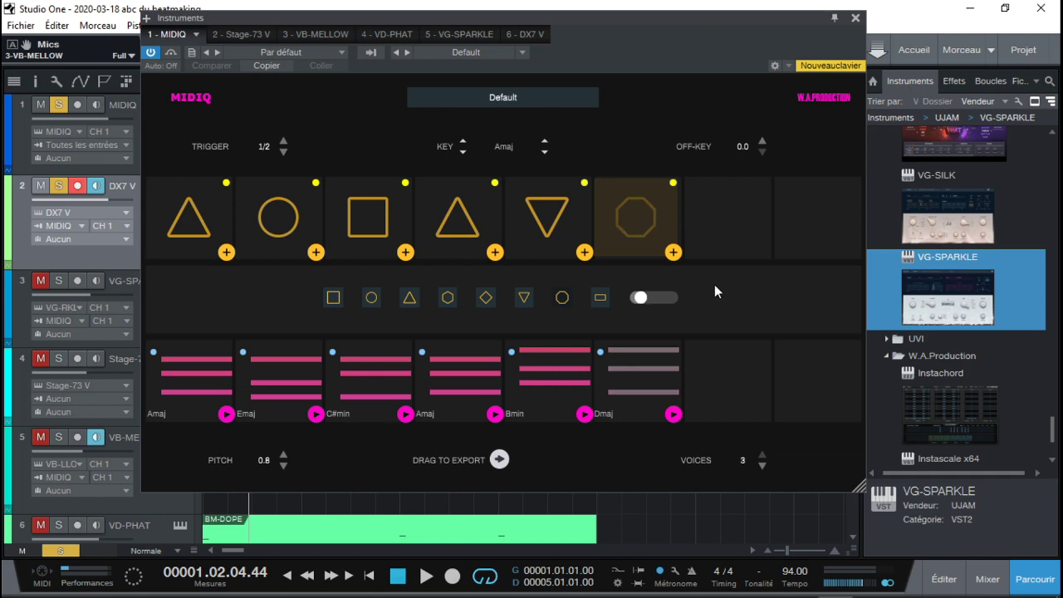
Step: Play the six-shape sequence from the start of the song to hear the quieter octagon chord
key("Home")
key("space")
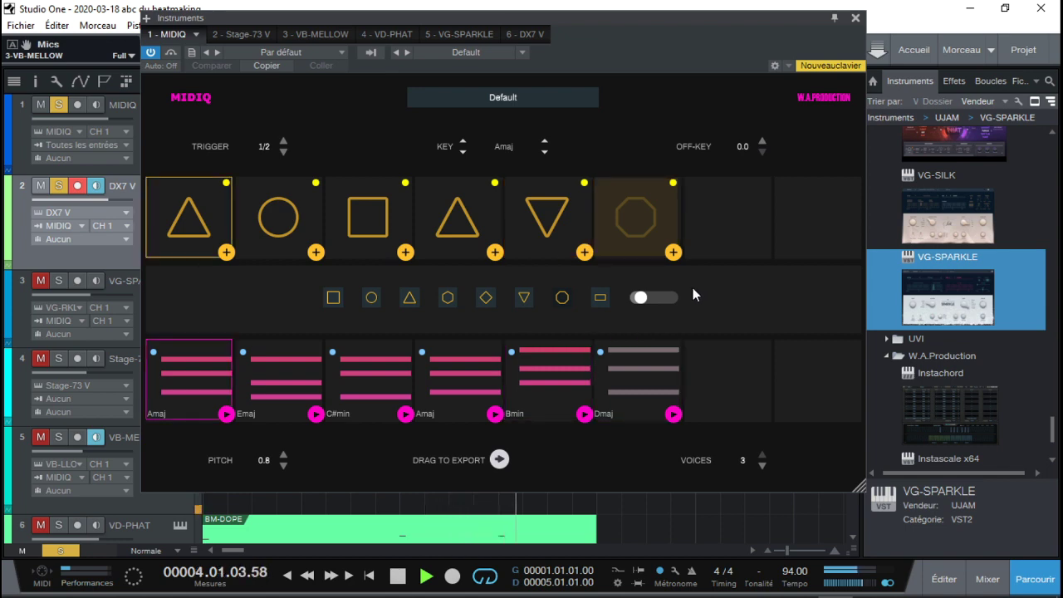
key("space")
Step: Lower the circle's level and raise the fourth shape's level to maximum, checking both by playing the sequence
left_click(660, 297)
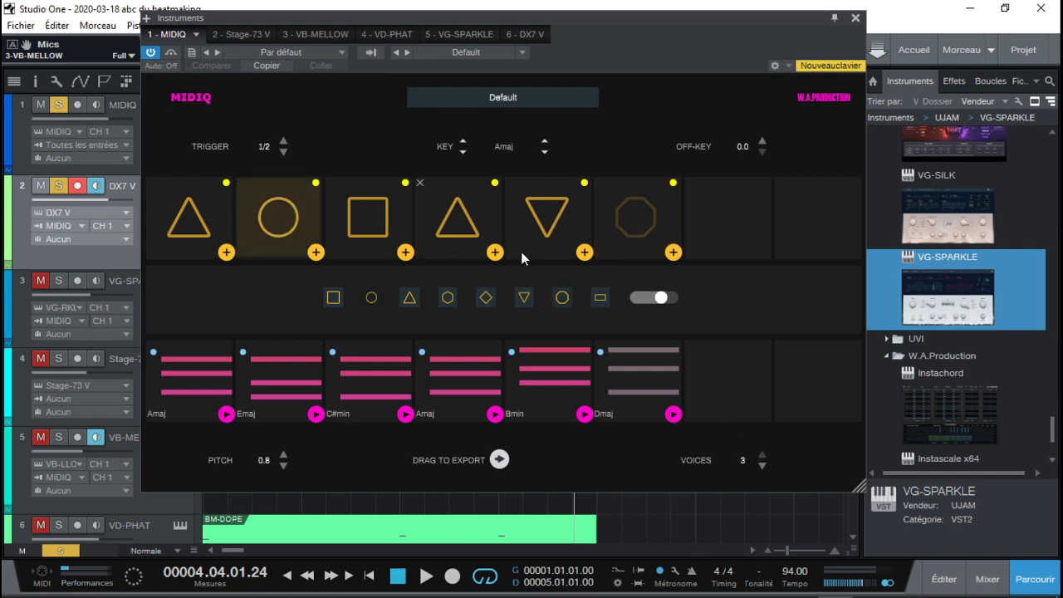
left_click(662, 297)
left_click(474, 227)
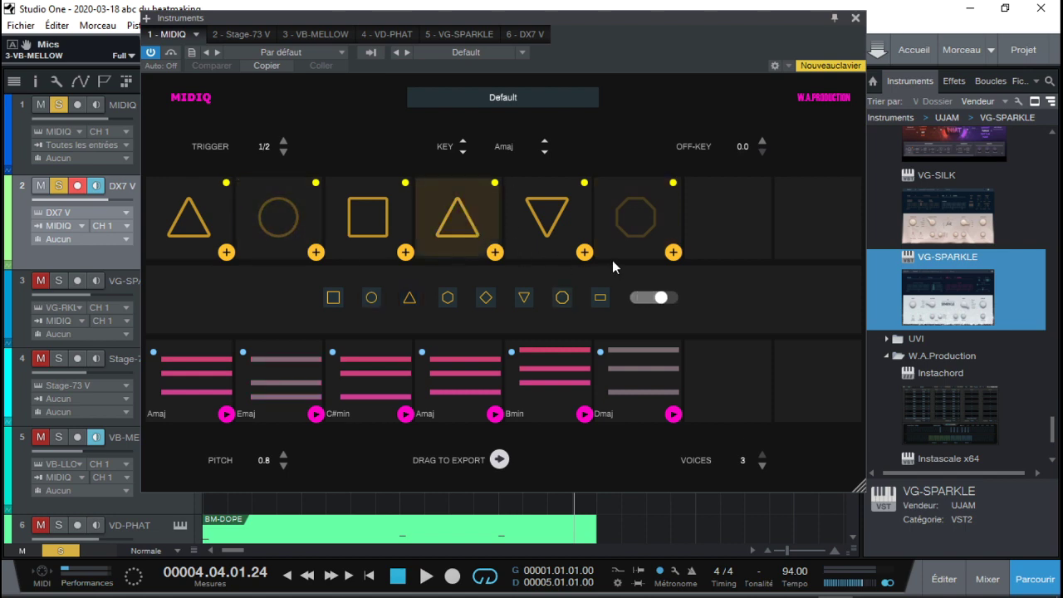
left_click_drag(659, 299, 686, 299)
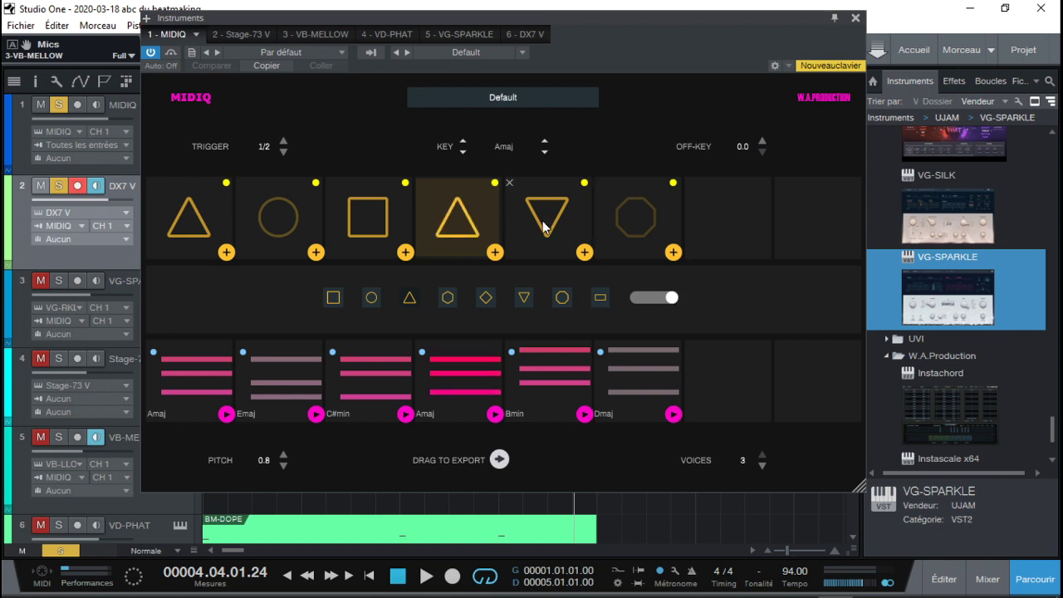
key("space")
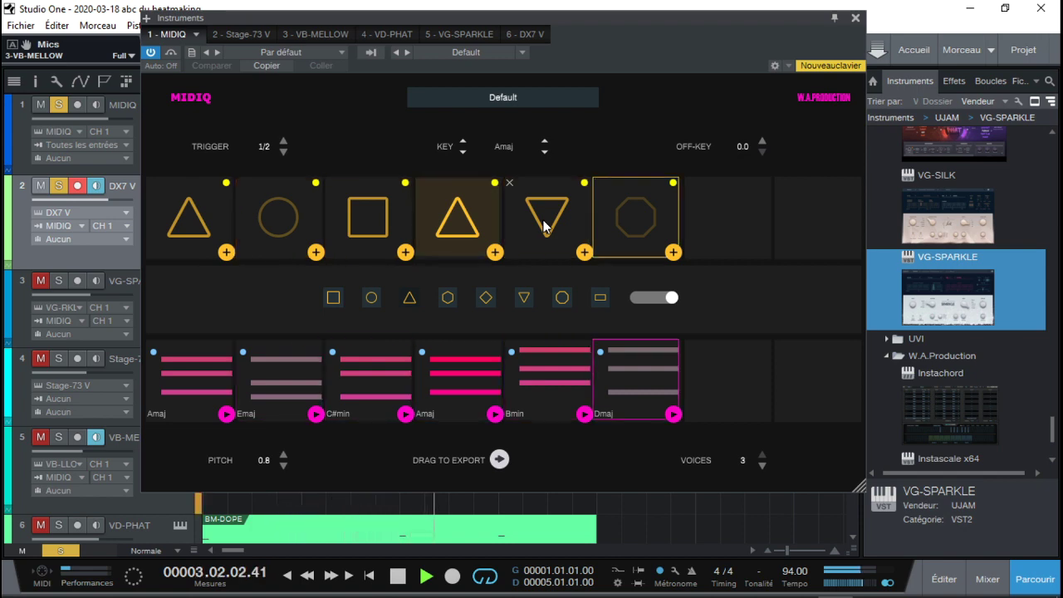
key("space")
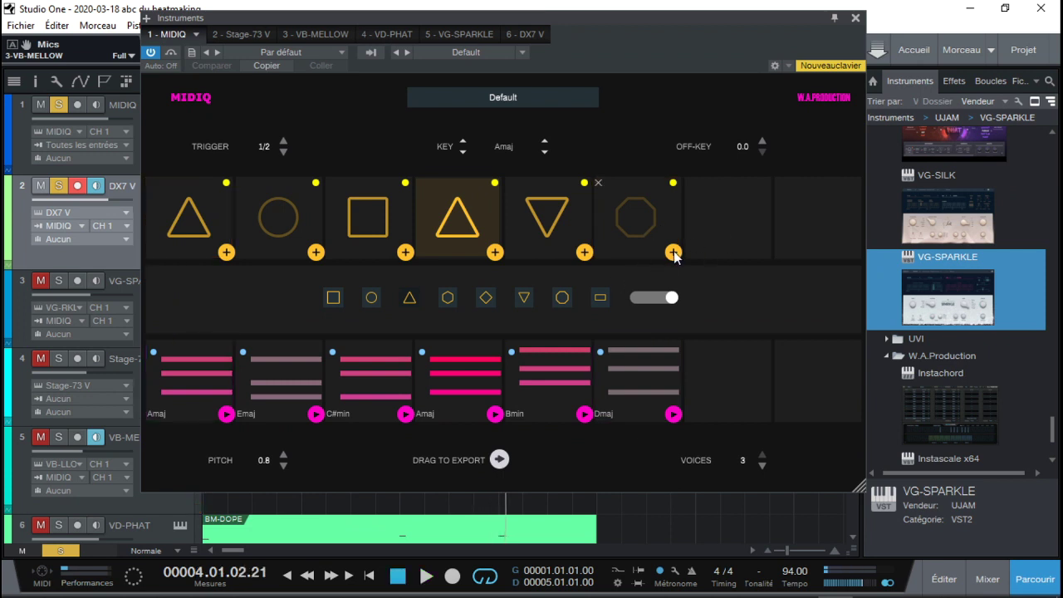
Step: Add a seventh shape, raise its level to about two-thirds and change it to a diamond
left_click(673, 251)
left_click(631, 298)
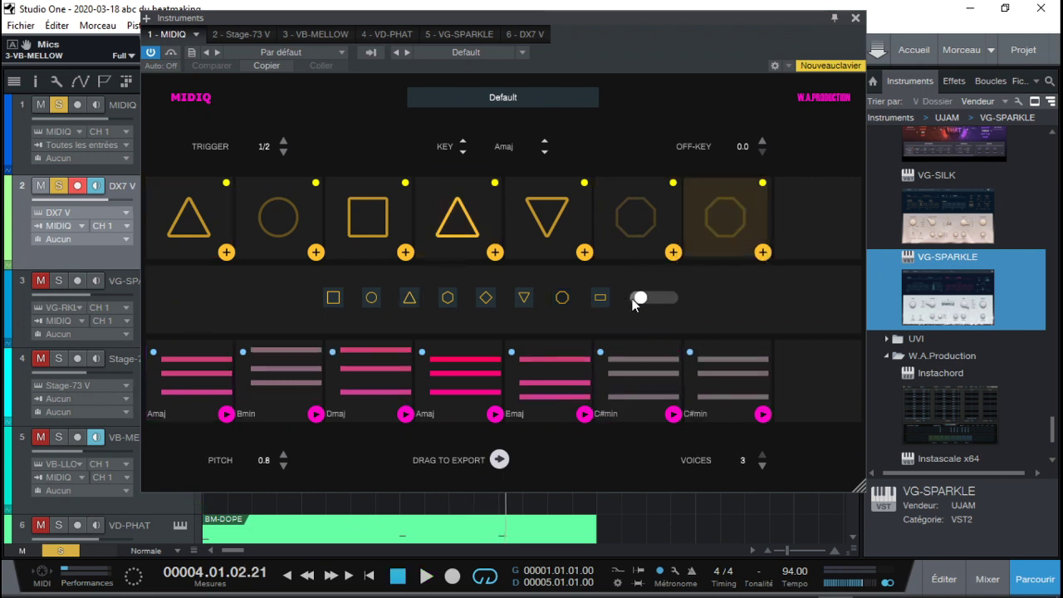
left_click(662, 301)
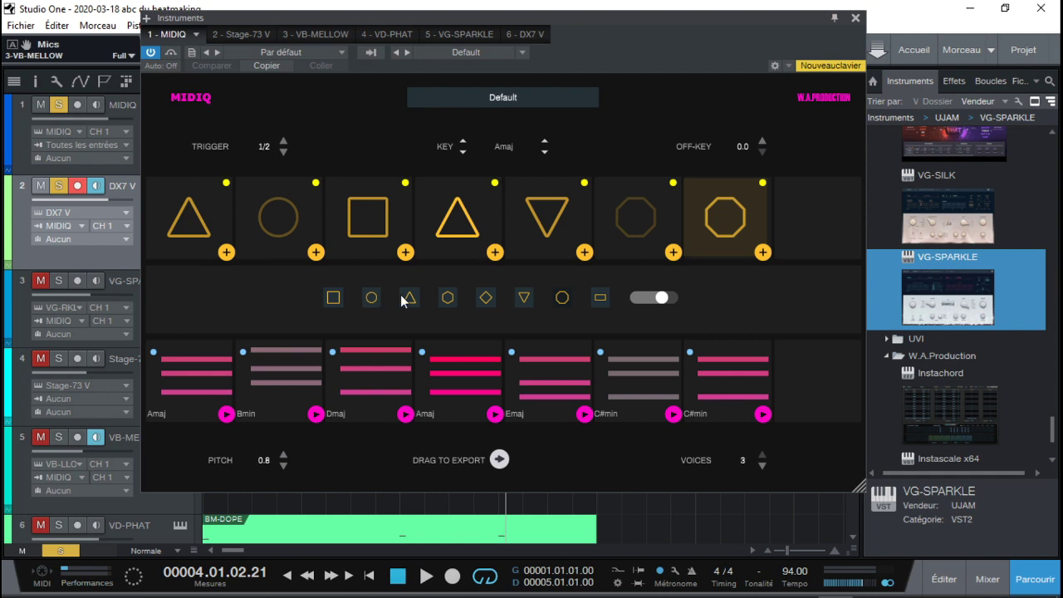
left_click(487, 298)
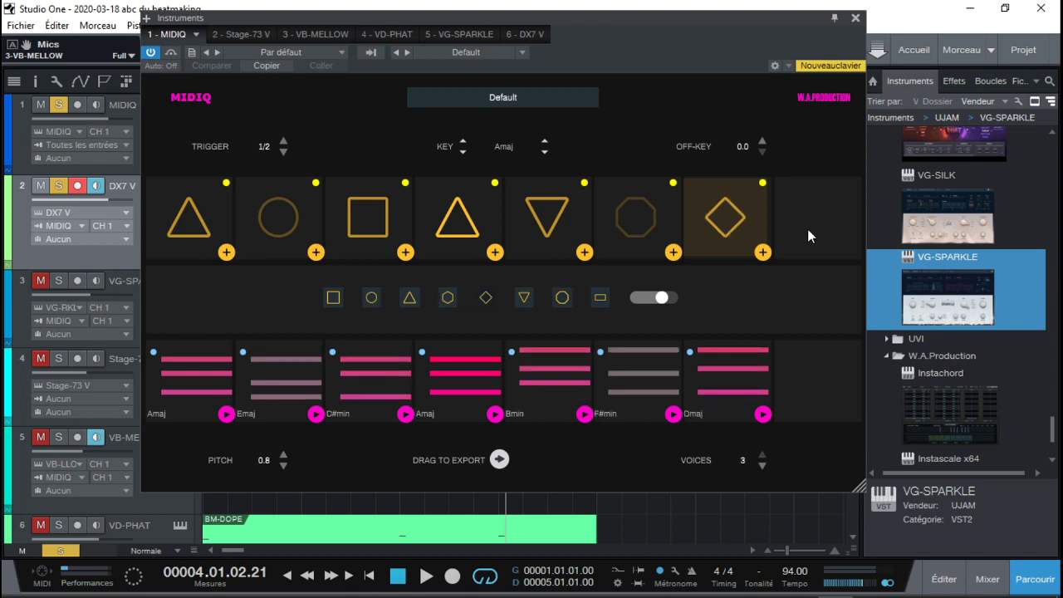
Step: Add an eighth shape and change it to a rectangle
left_click(762, 252)
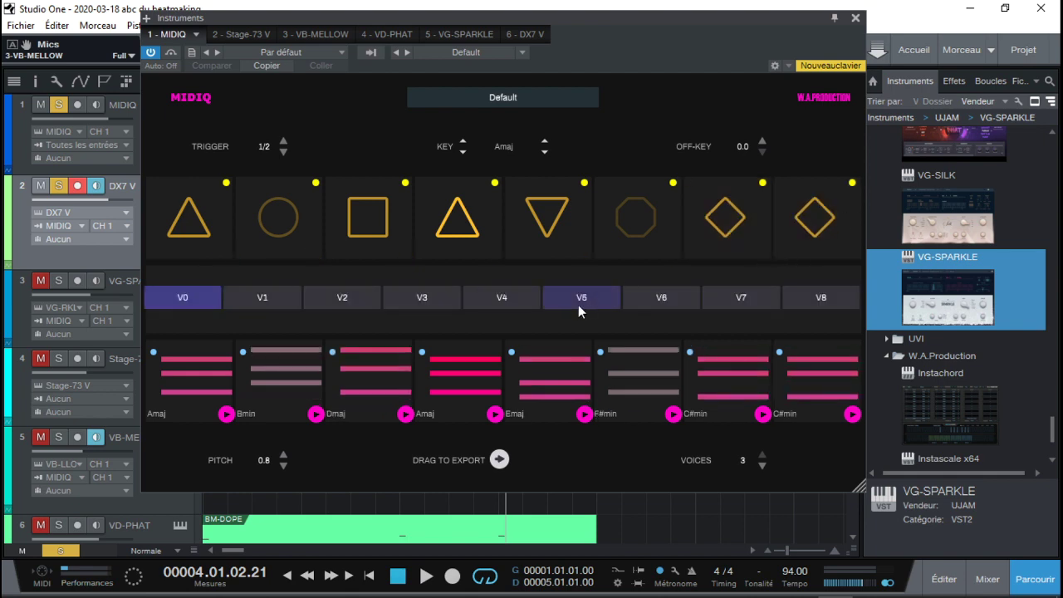
left_click(799, 251)
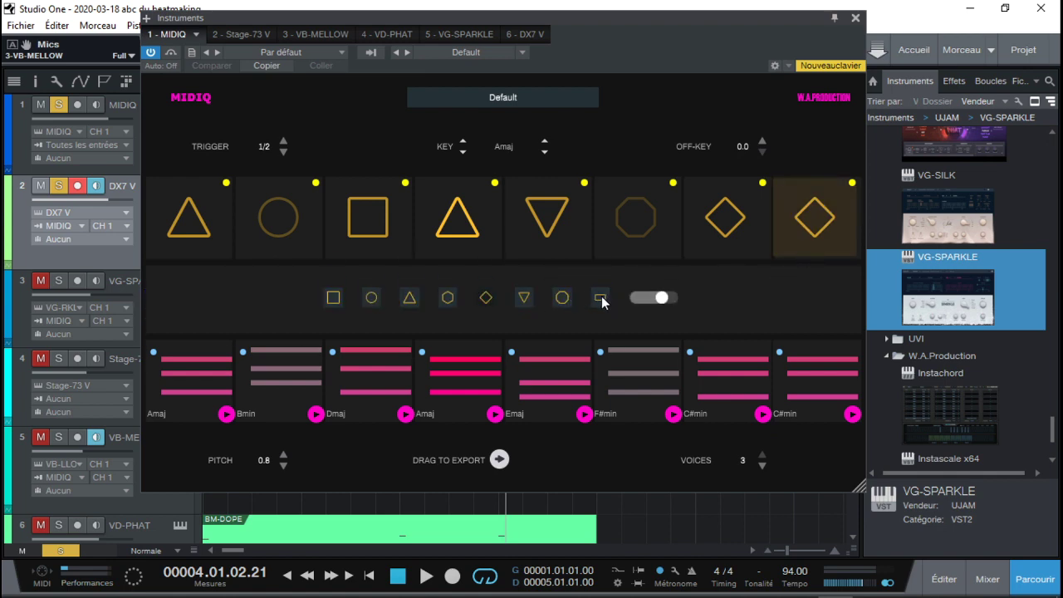
left_click(601, 298)
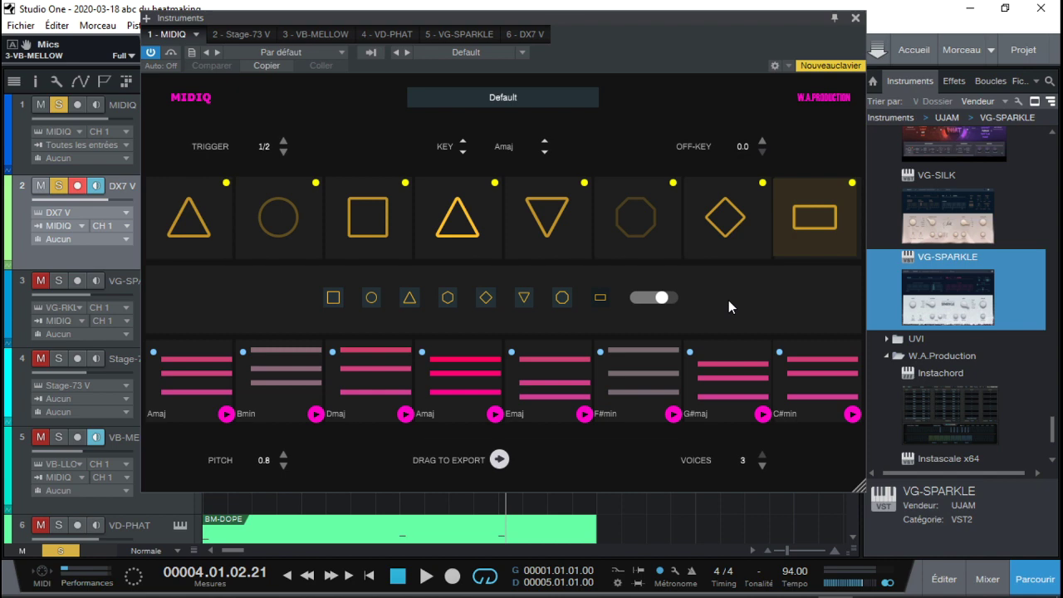
Step: Play the eight-shape sequence while switching between the rectangle's shape settings and the V0–V8 variations
key("space")
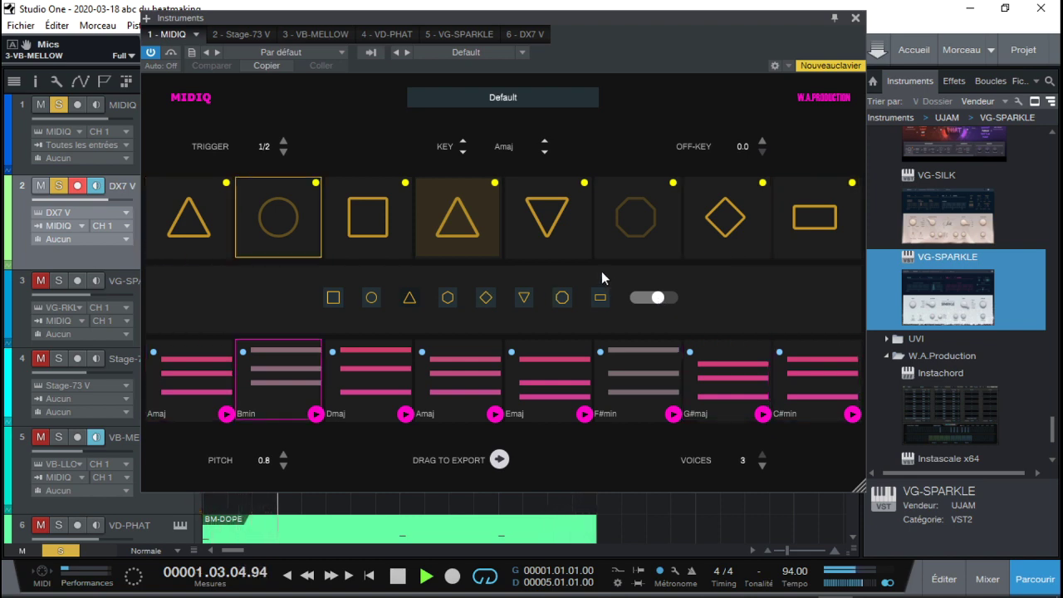
left_click(778, 246)
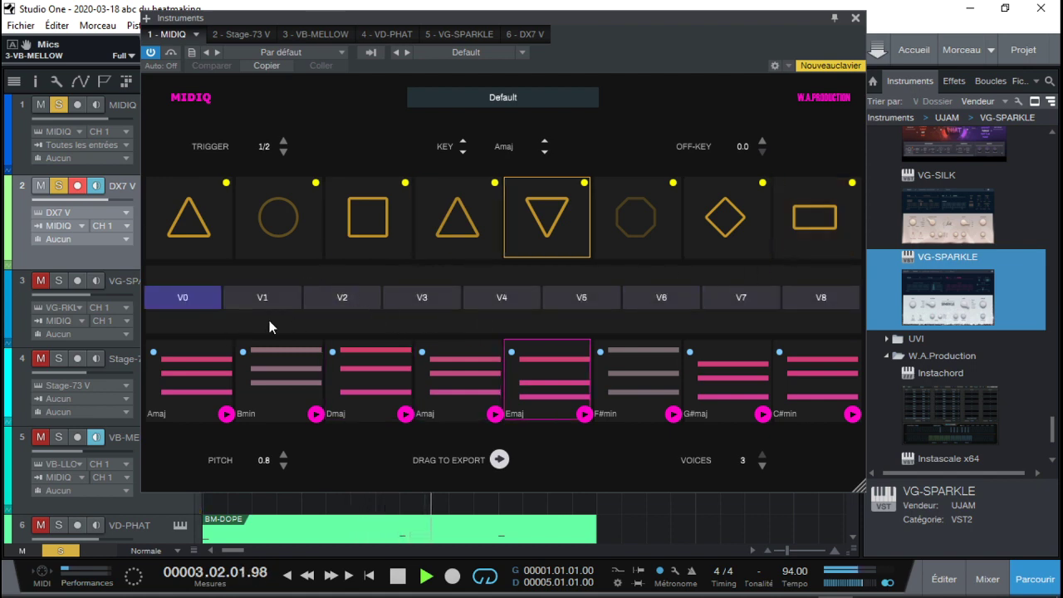
left_click(790, 241)
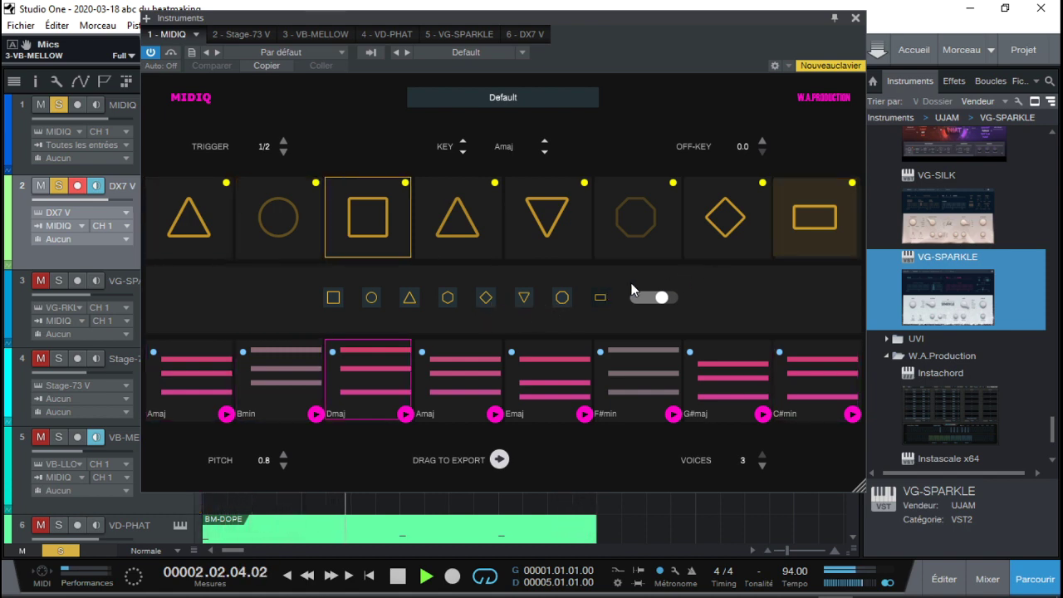
left_click(794, 243)
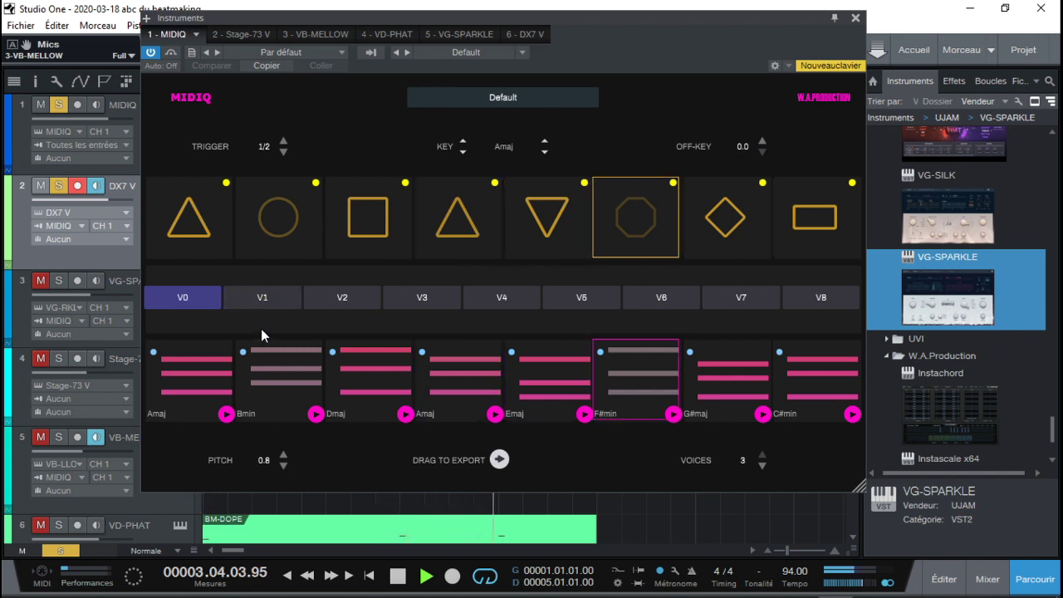
Step: Switch the progression to variation V1 and listen to it
left_click(265, 296)
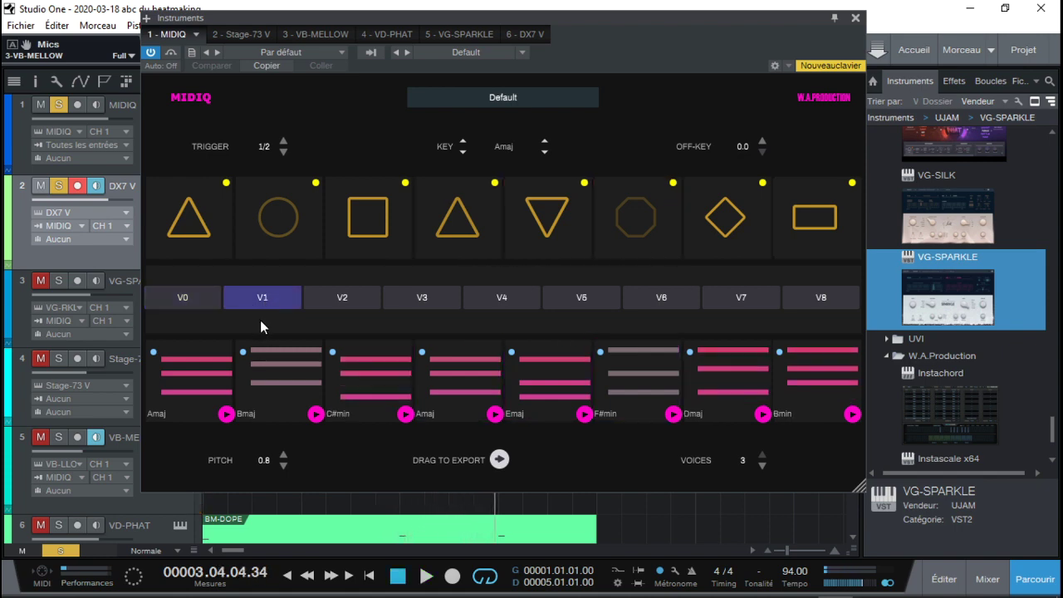
key("space")
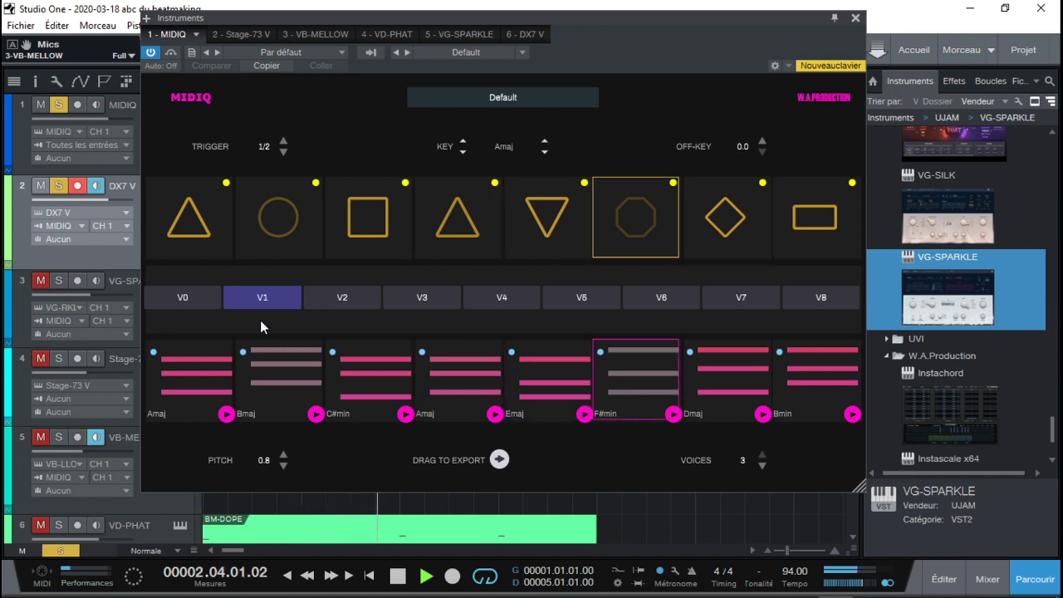
key("space")
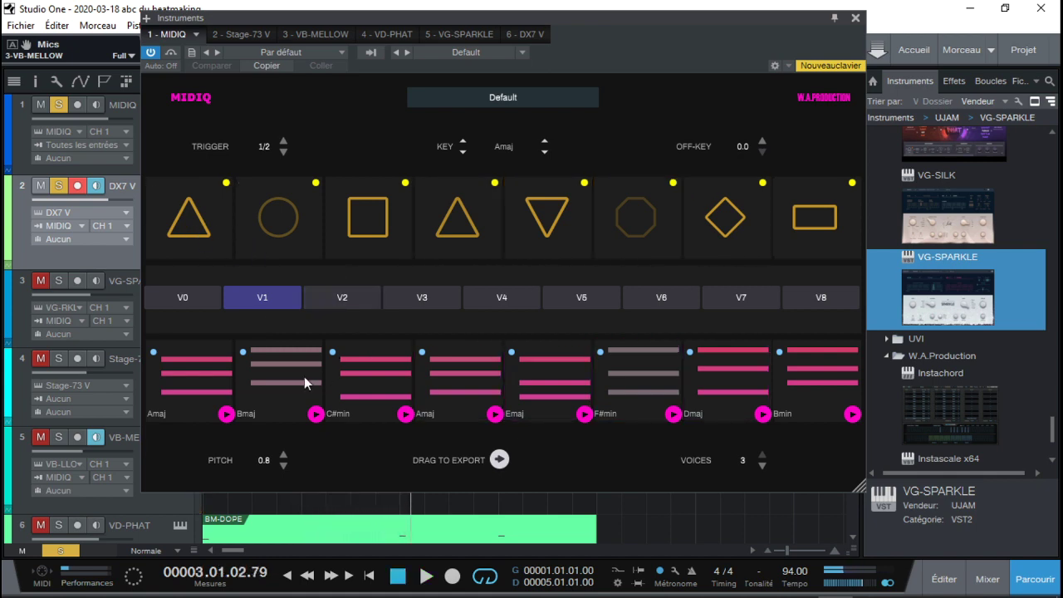
Step: Try variation V2, then switch the progression to variation V3 and listen to it
left_click(339, 297)
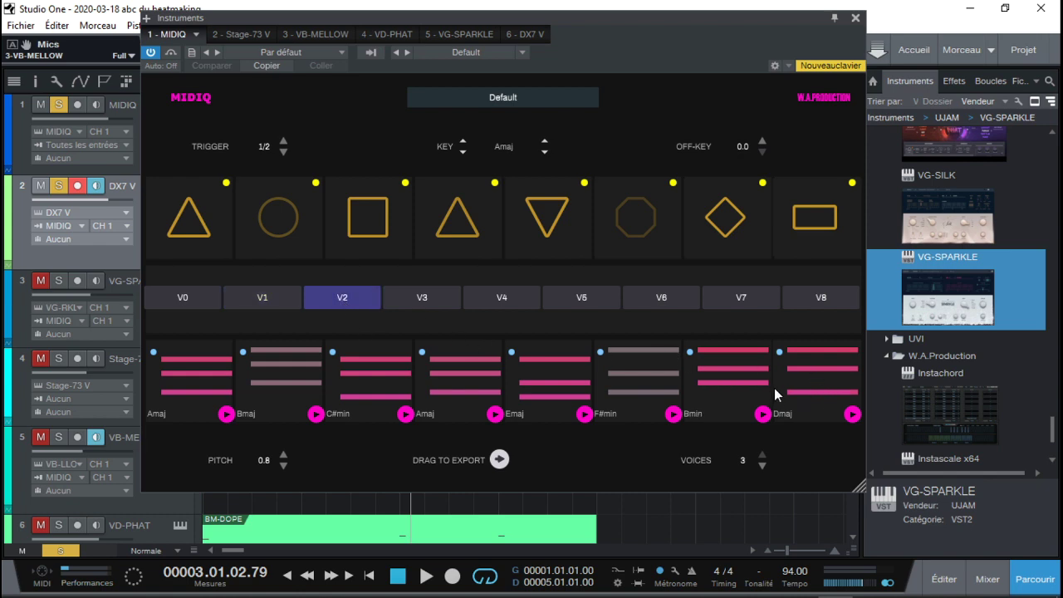
left_click(439, 303)
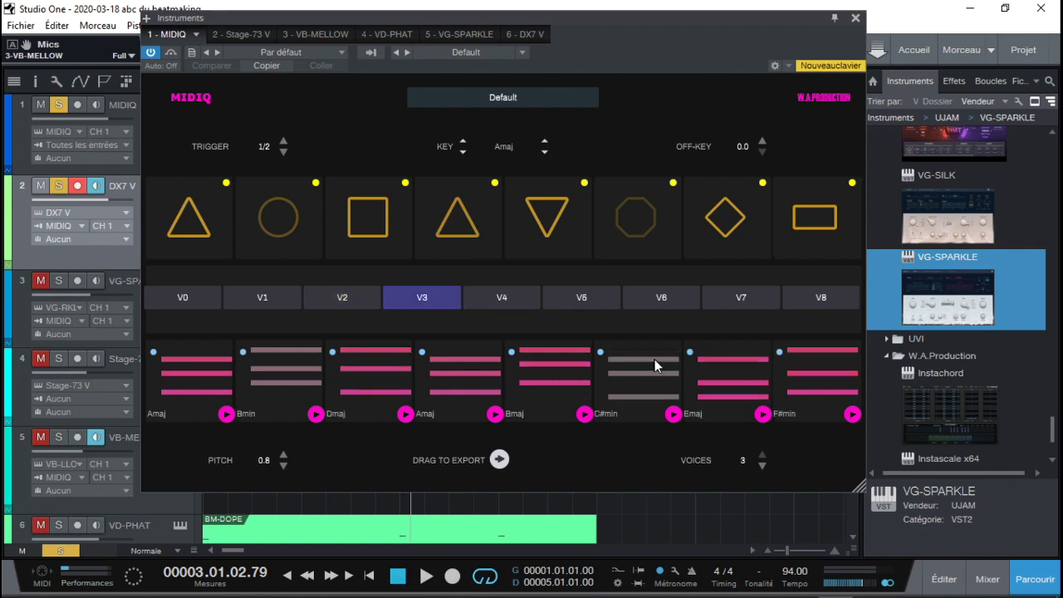
key("space")
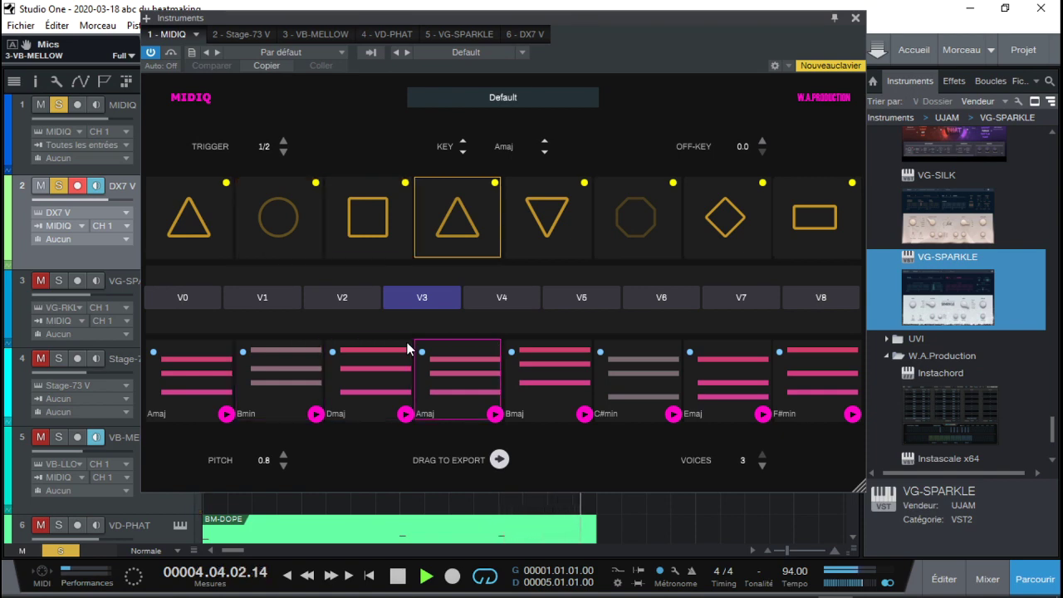
key("space")
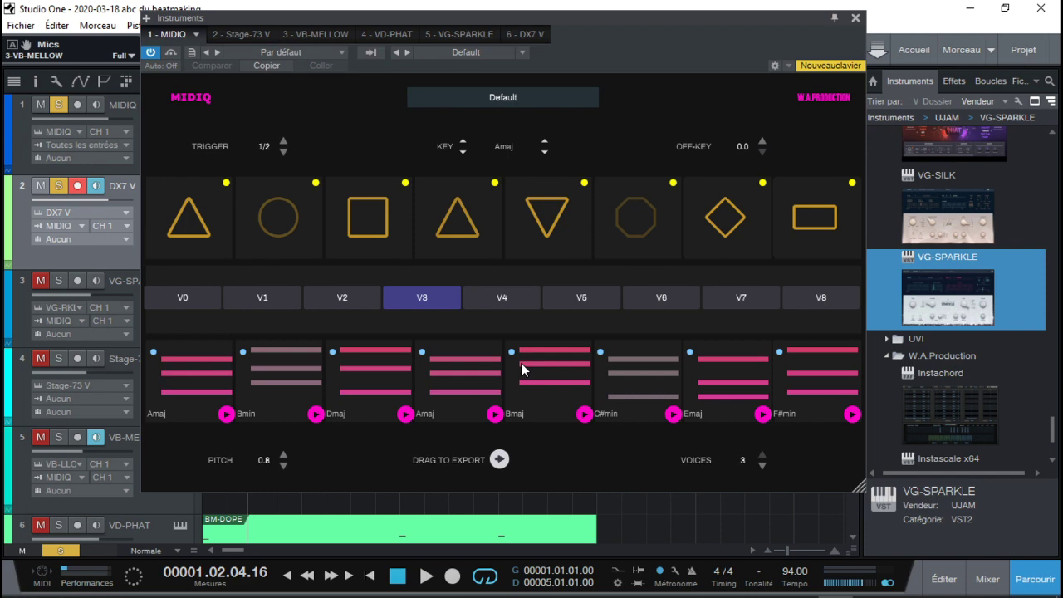
Step: Change the fifth chord to a locked Bbmin and start playing the sequence
left_click(563, 392)
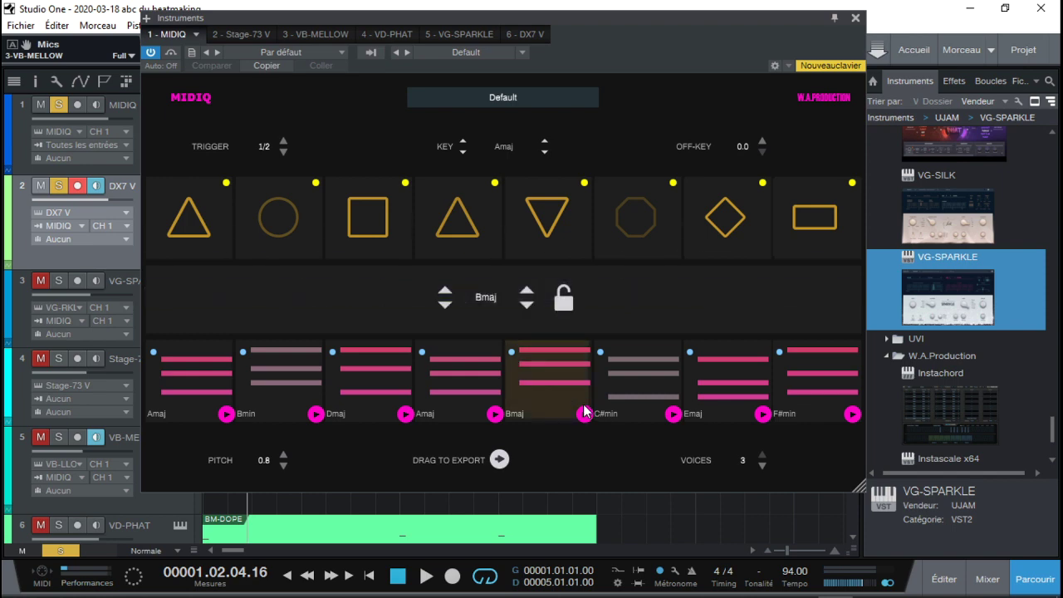
left_click(445, 308)
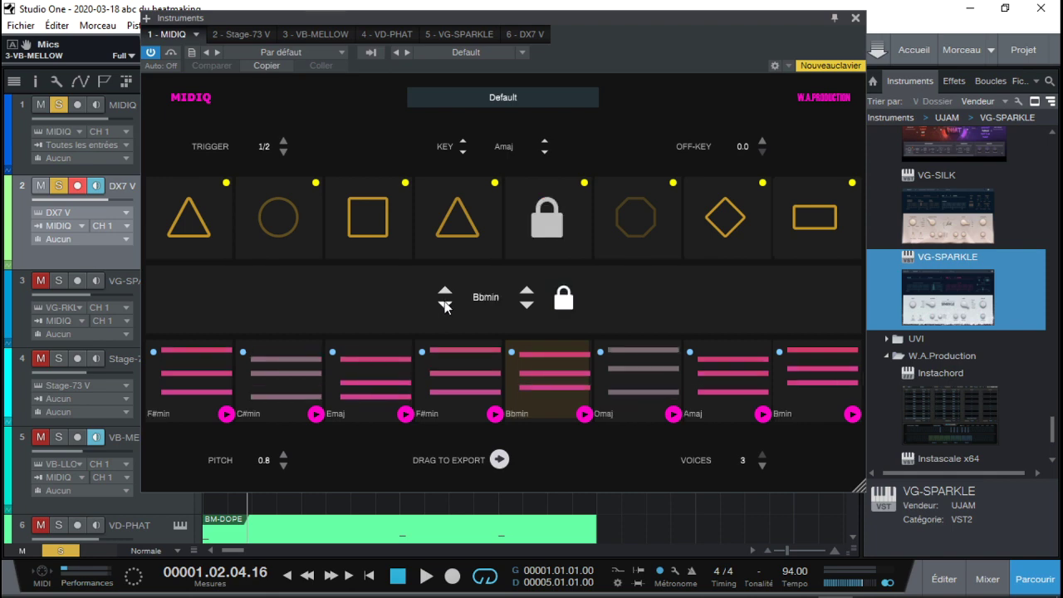
key("space")
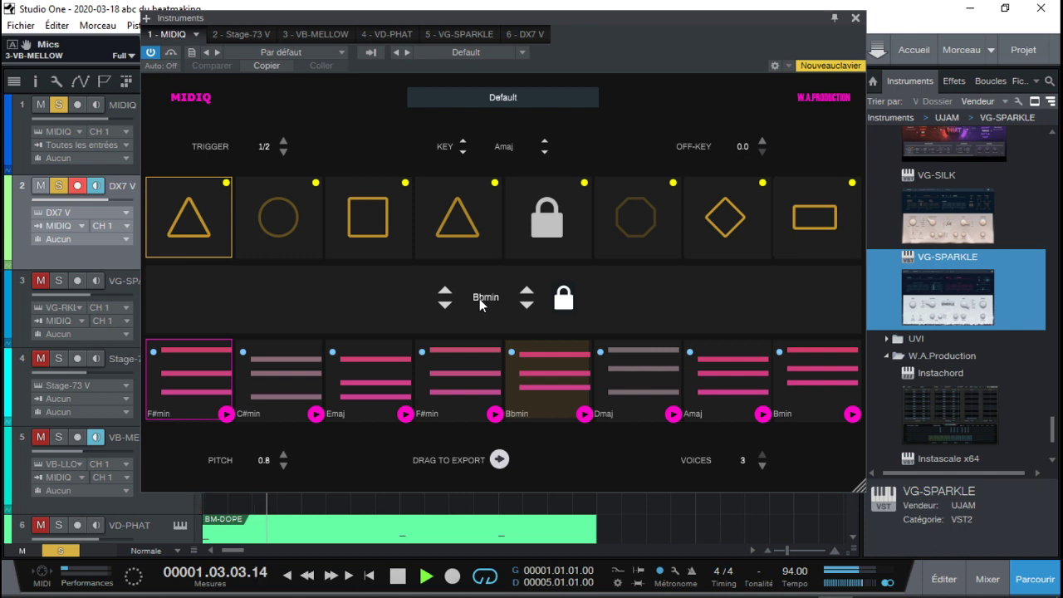
Step: Toggle the fifth chord's lock during playback, and set the chord to a locked A#maj
left_click(566, 301)
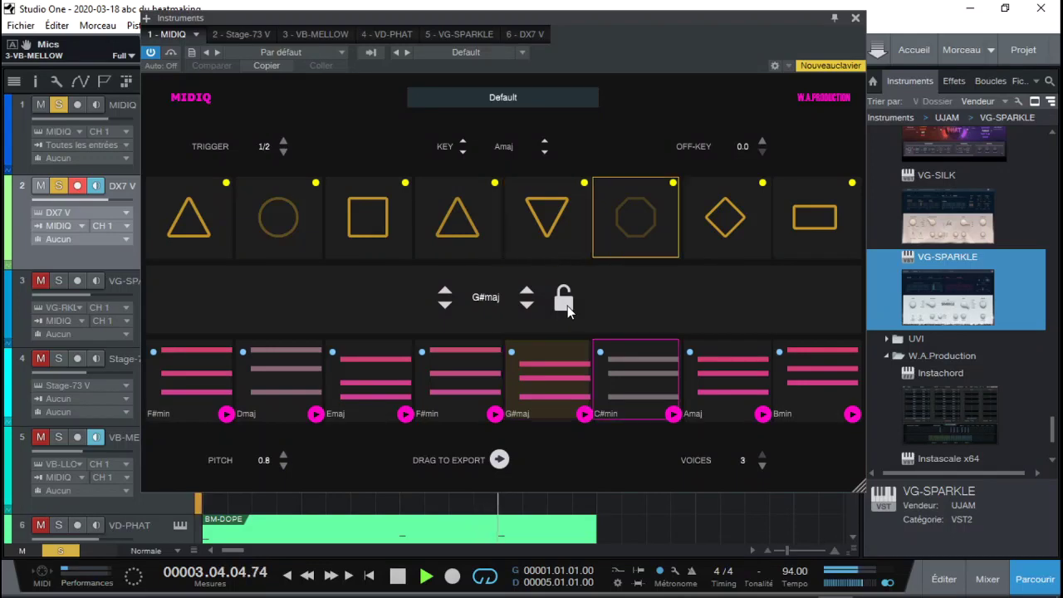
left_click(567, 305)
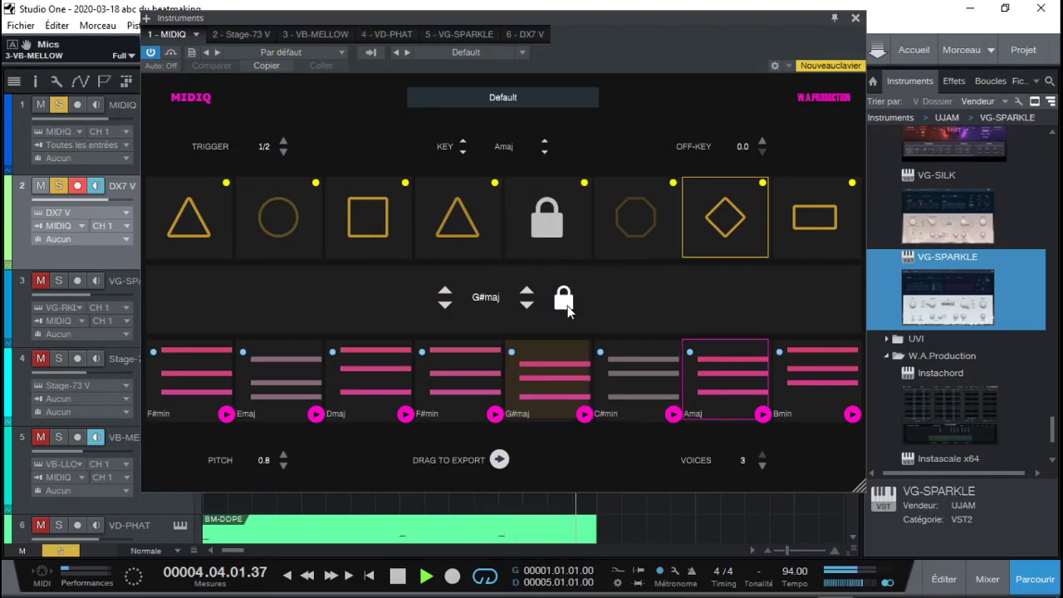
left_click(567, 306)
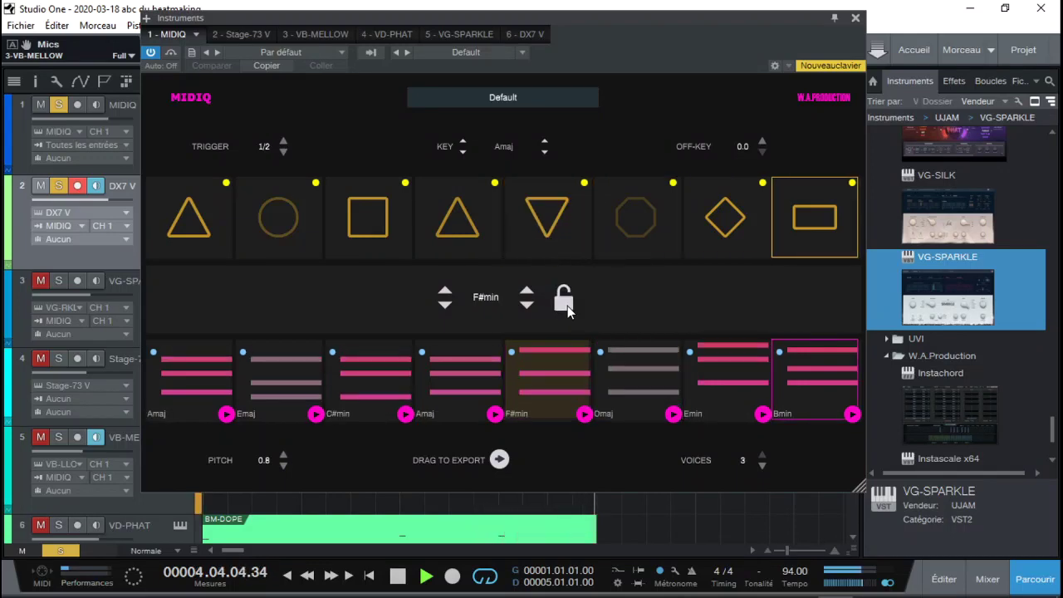
left_click(445, 305)
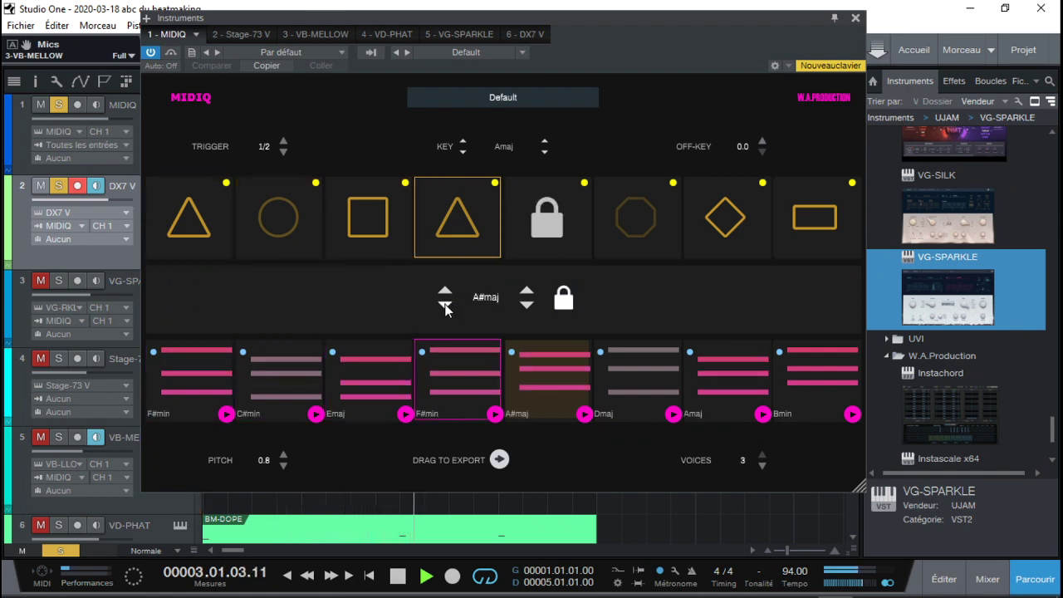
key("space")
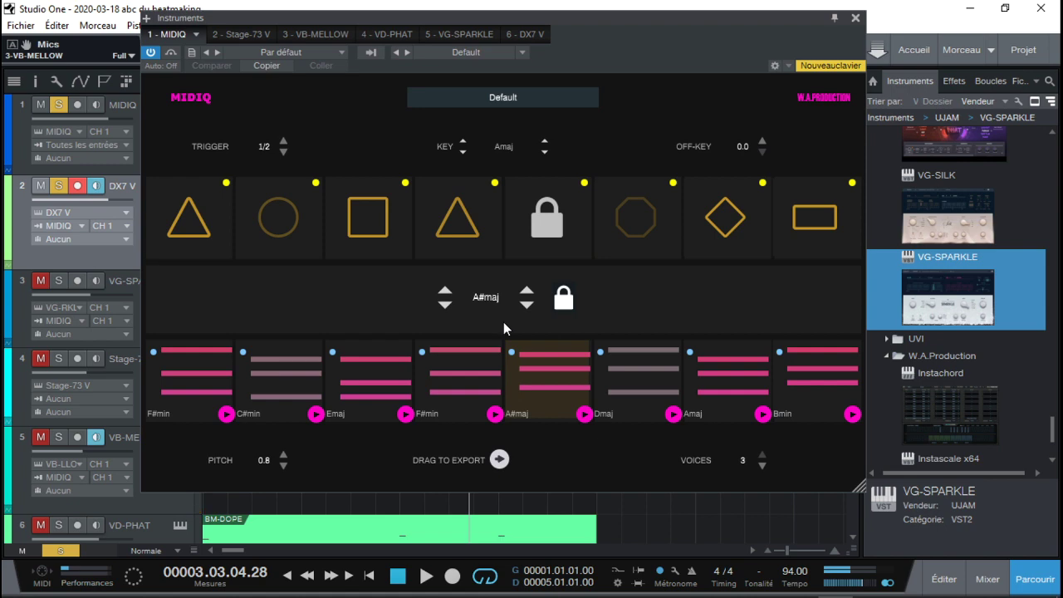
Step: Check the locked fifth shape's settings and unlock its chord
left_click(551, 233)
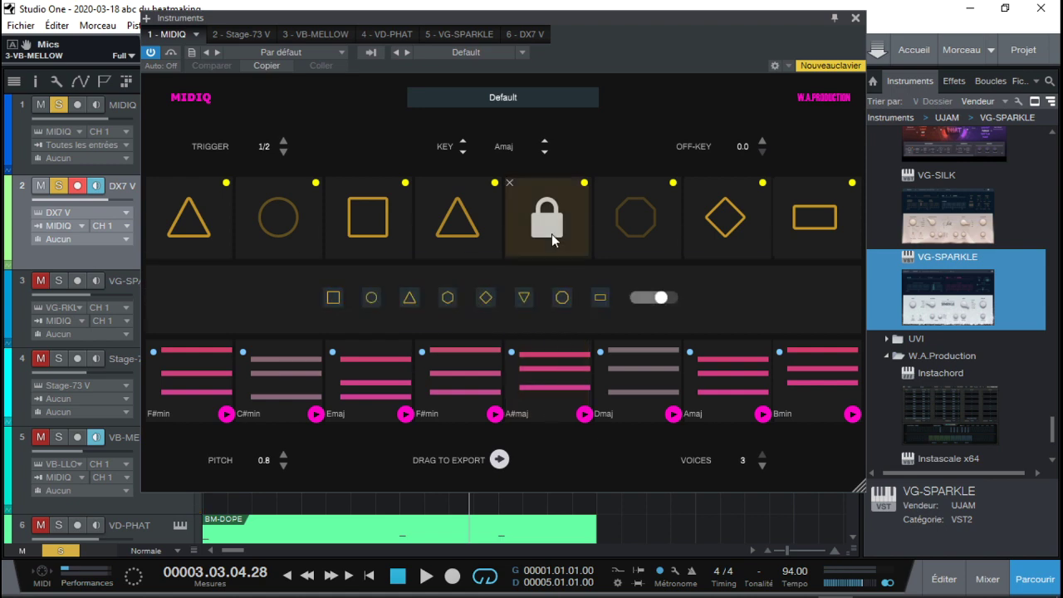
left_click(551, 234)
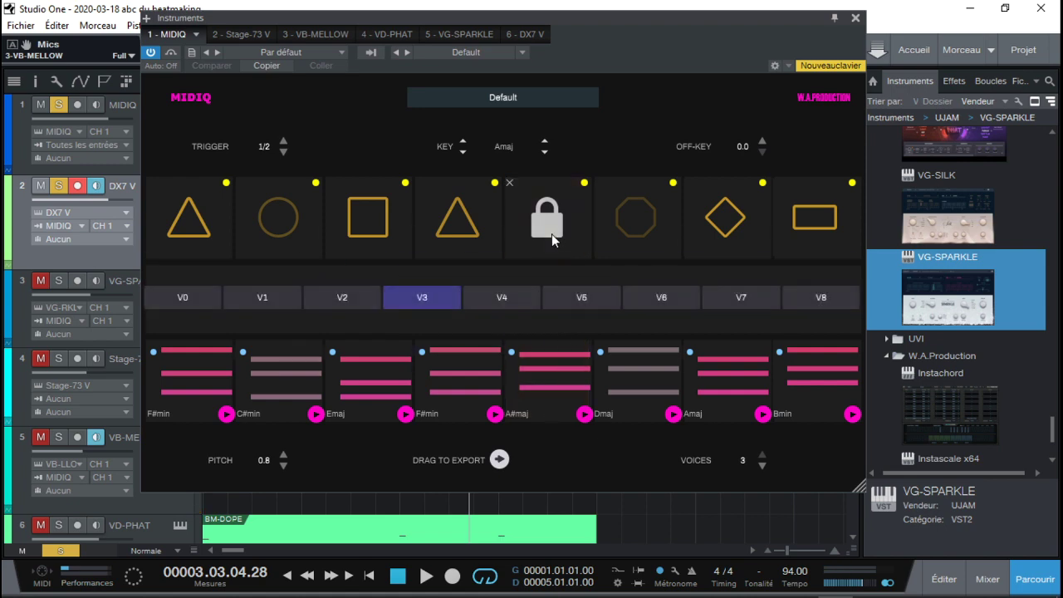
left_click(537, 381)
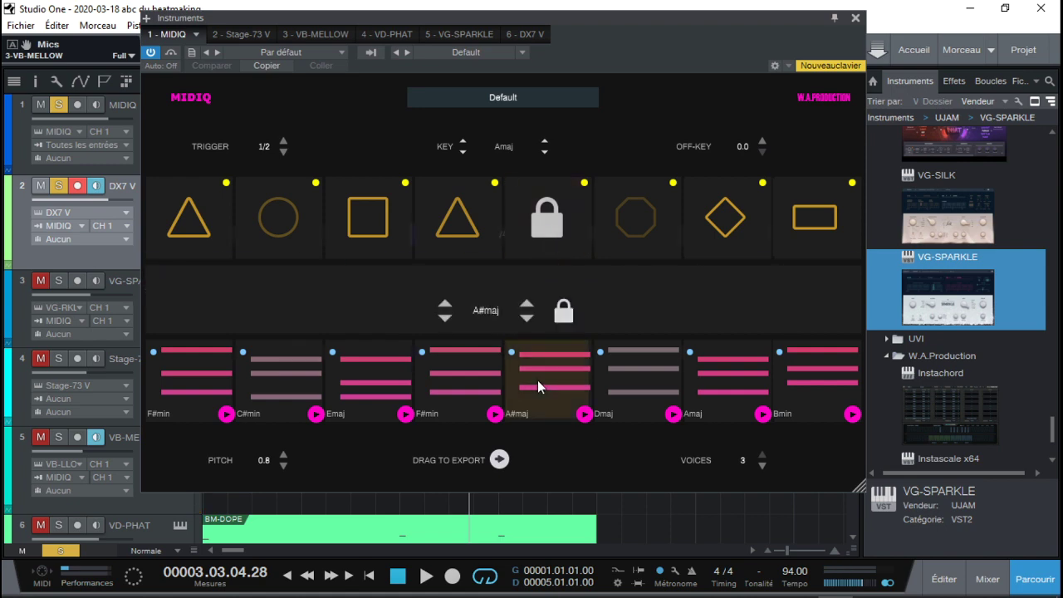
left_click(562, 299)
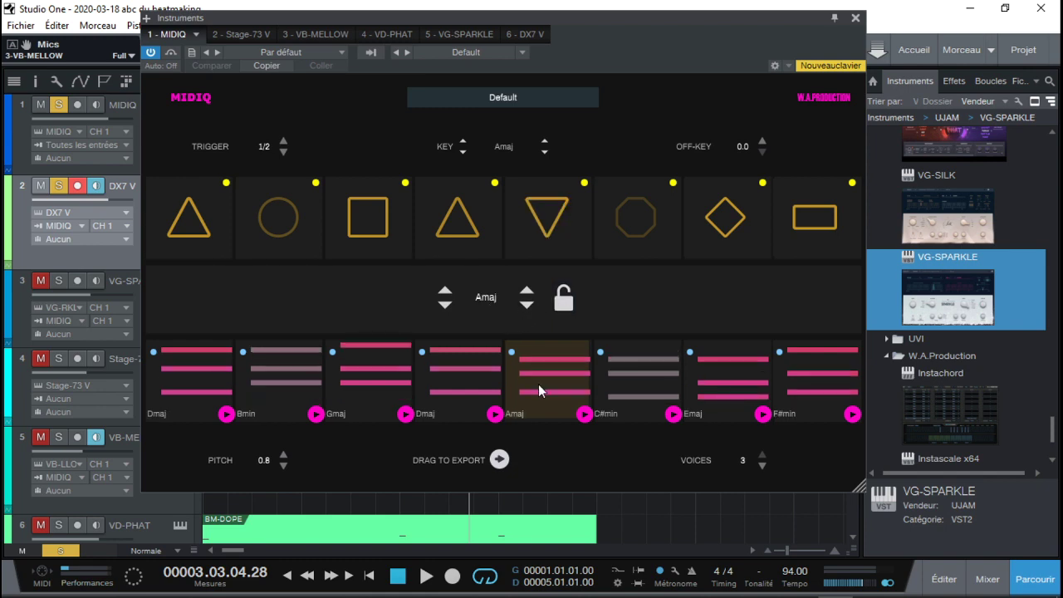
Step: Play the sequence before and after raising the pitch to compare the chord voicings
key("space")
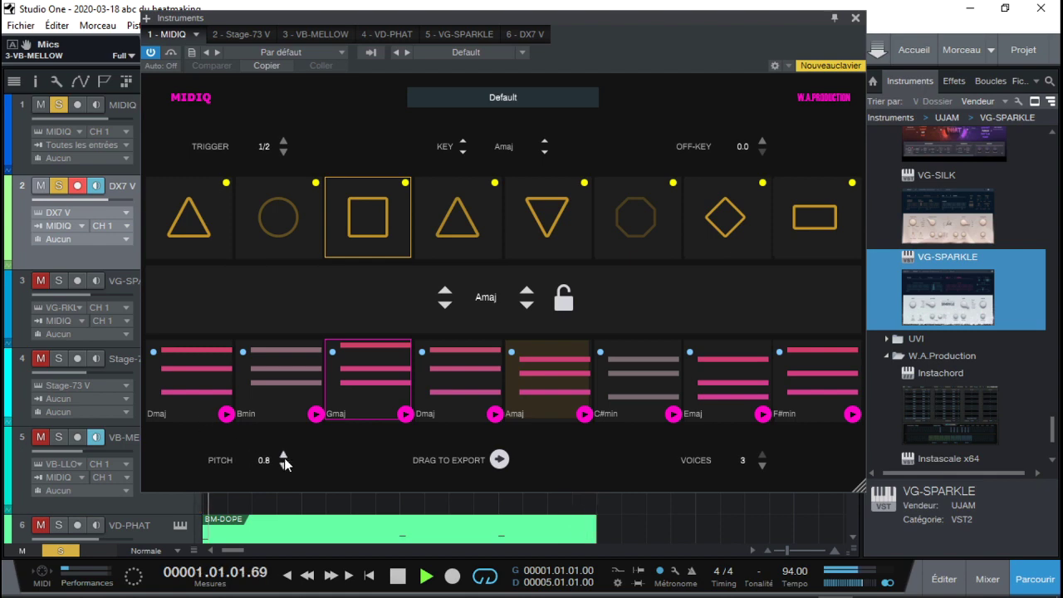
key("space")
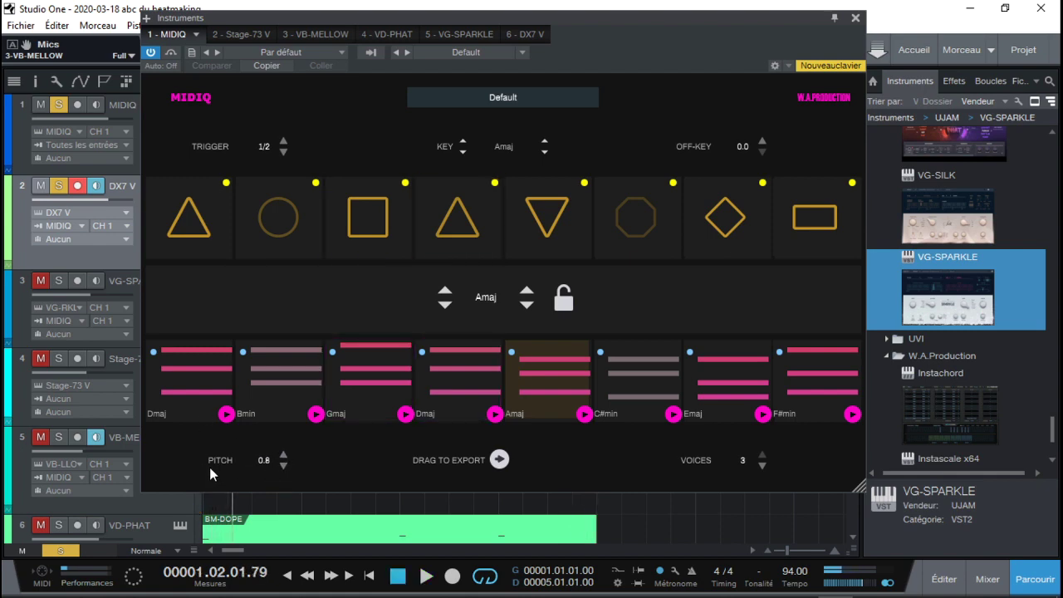
left_click(283, 456)
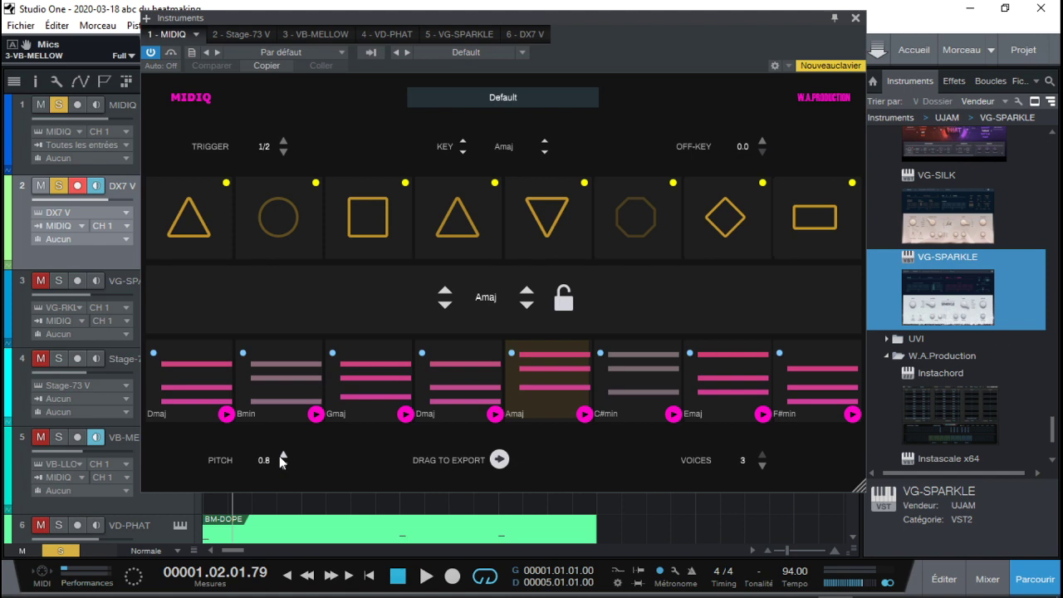
key("space")
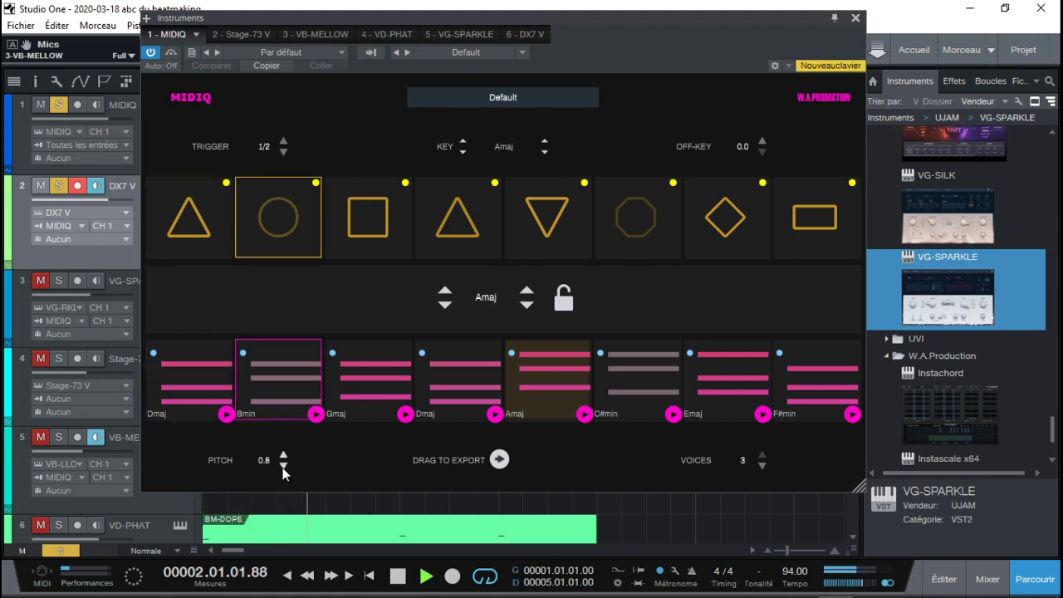
Step: Lower the pitch and set it at 0.8, checking the voicings through playback
key("space")
key("space")
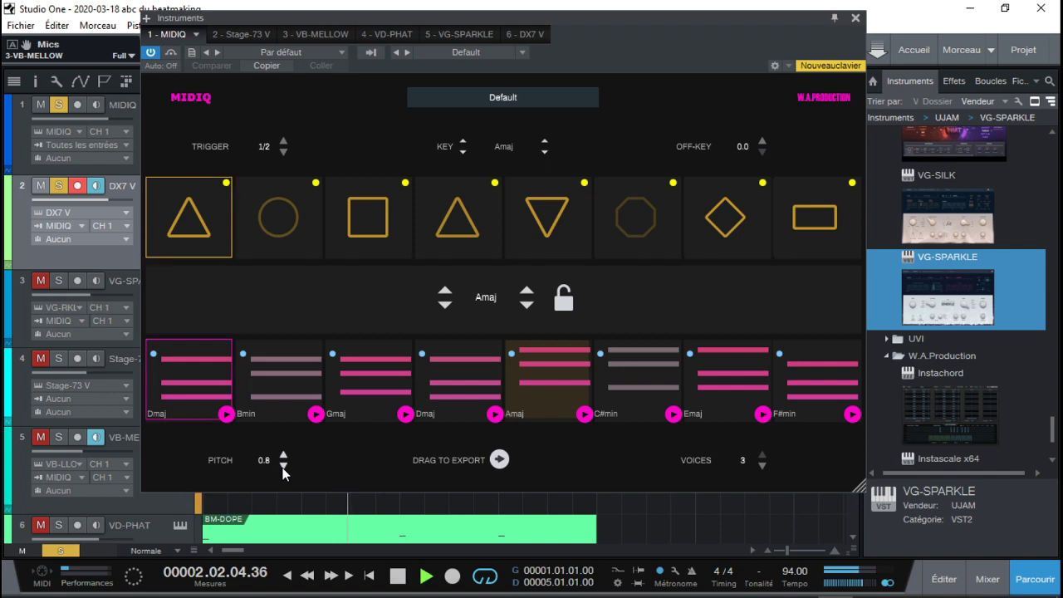
key("space")
left_click(284, 466)
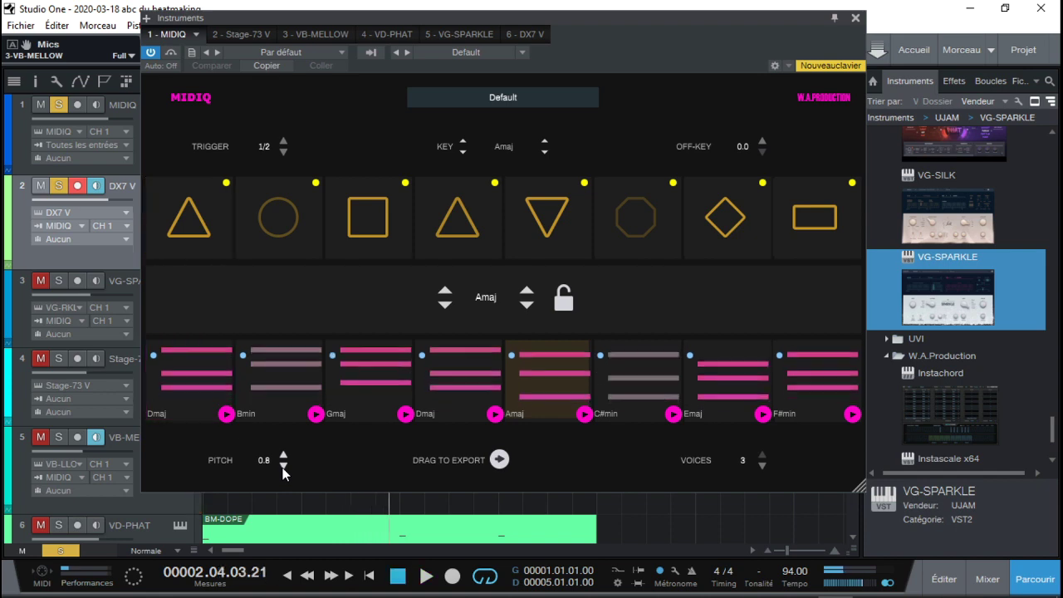
Step: Compare the chord voicings at pitch 0.7 and 0.9 by playing the sequence at each value
key("space")
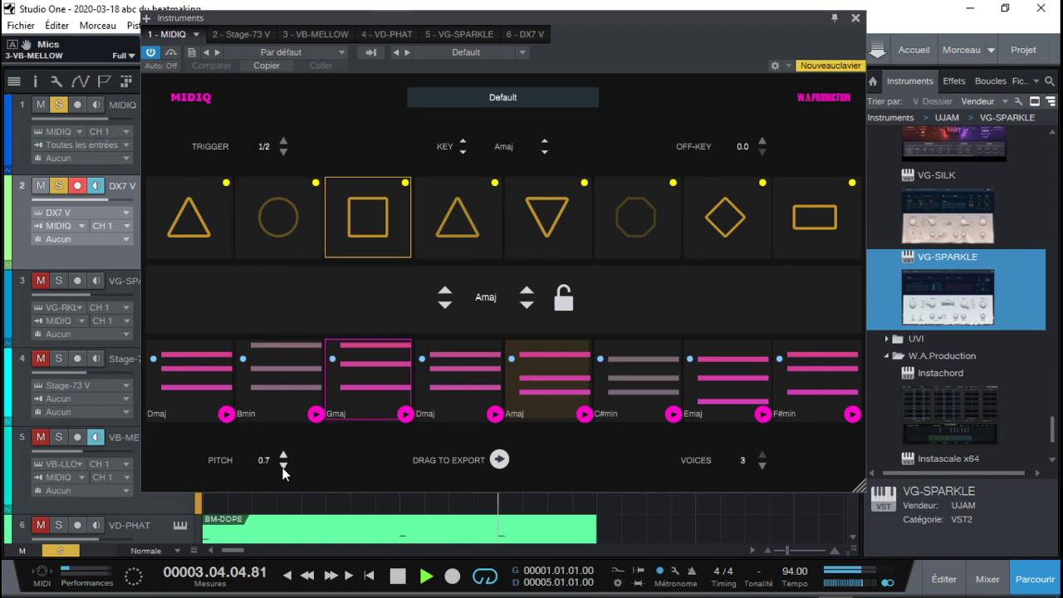
key("space")
left_click(284, 456)
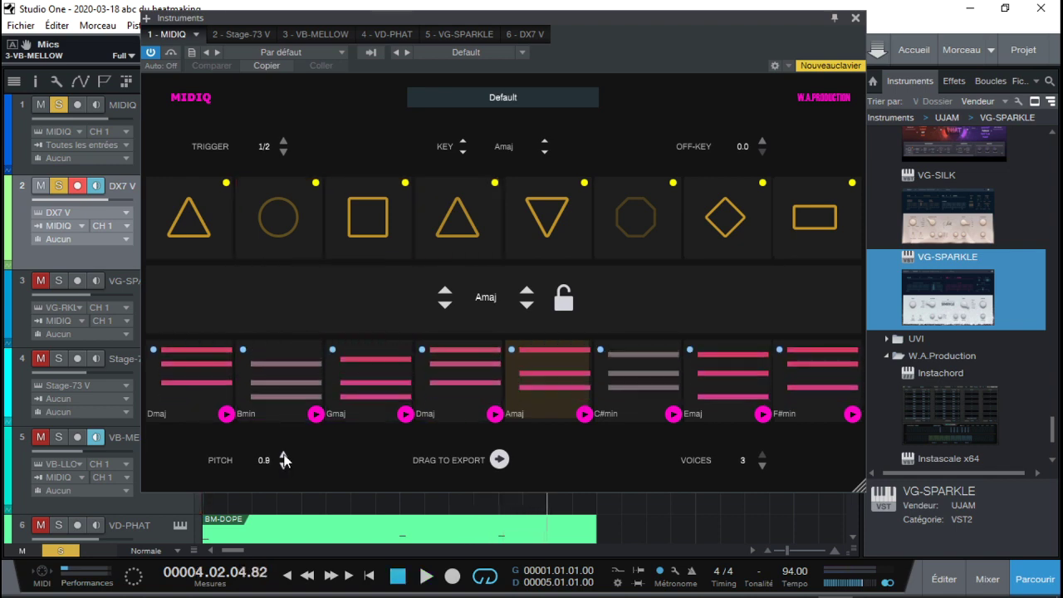
key("space")
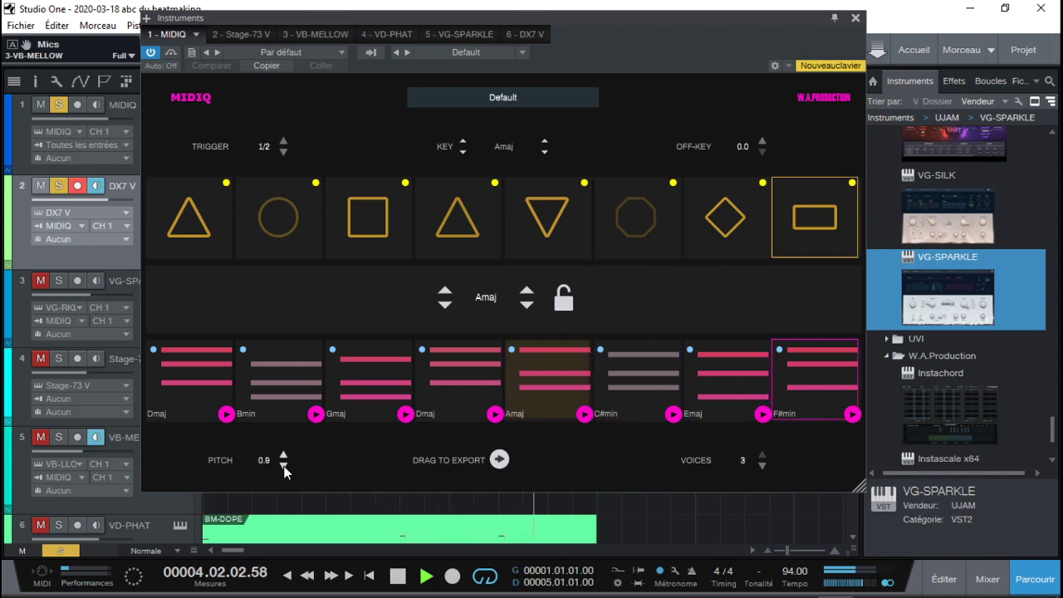
Step: Set the pitch to 0.8 and the trigger to 1/4, and play the sequence at the faster chord rate
left_click(283, 466)
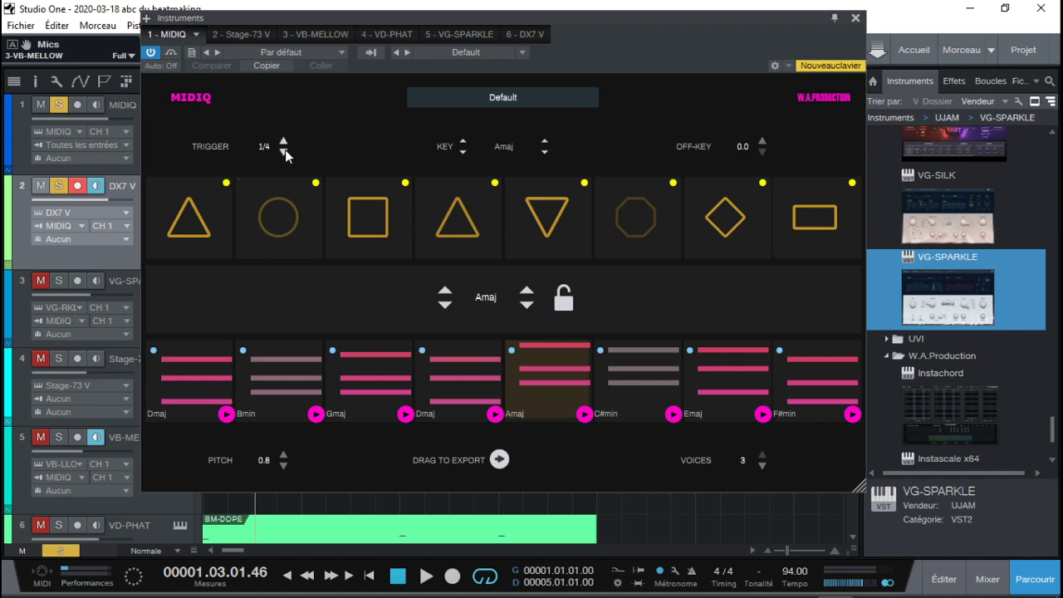
key("space")
key("space")
Step: Mute the second, fourth and seventh shapes and play the sequence to hear it without their chords
left_click(286, 216)
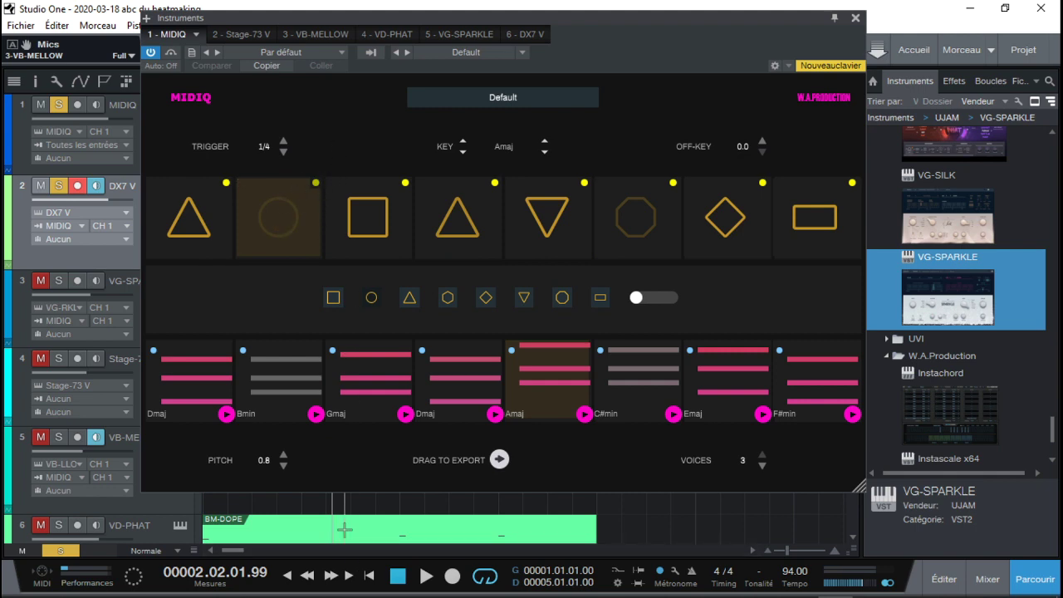
key("Home")
key("space")
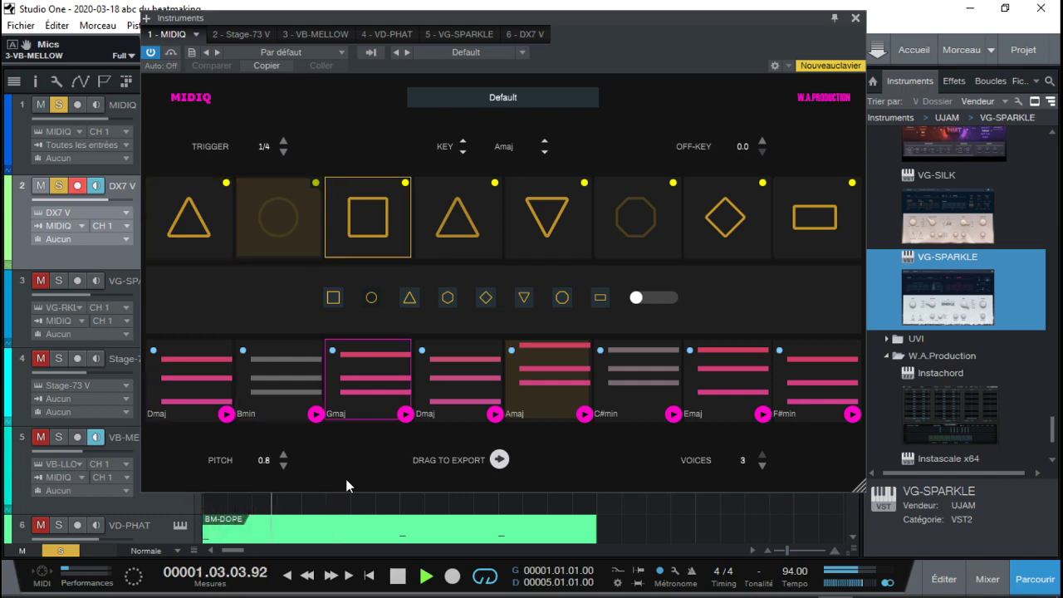
key("space")
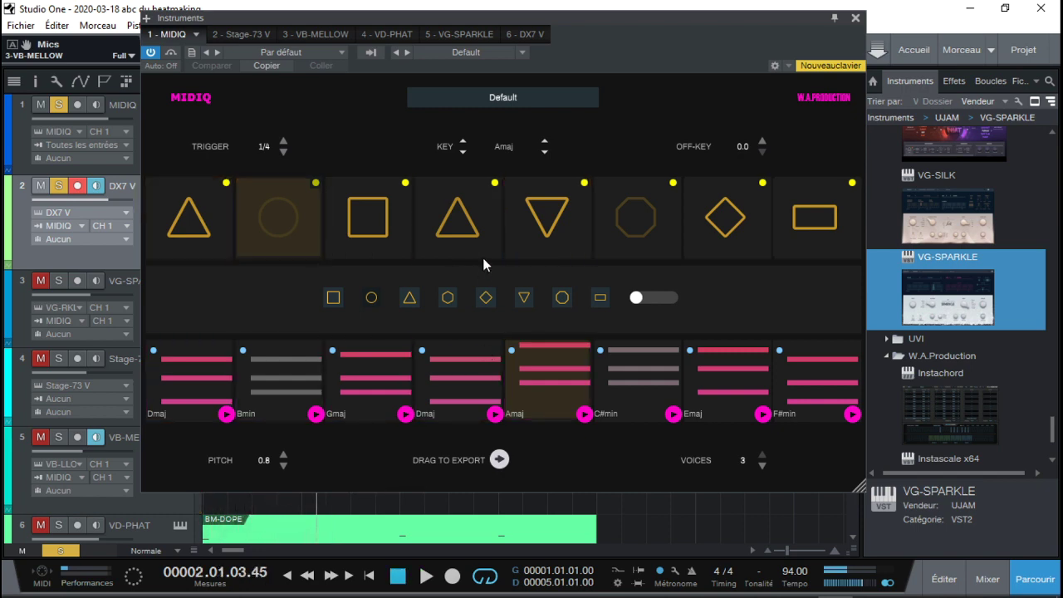
left_click(495, 183)
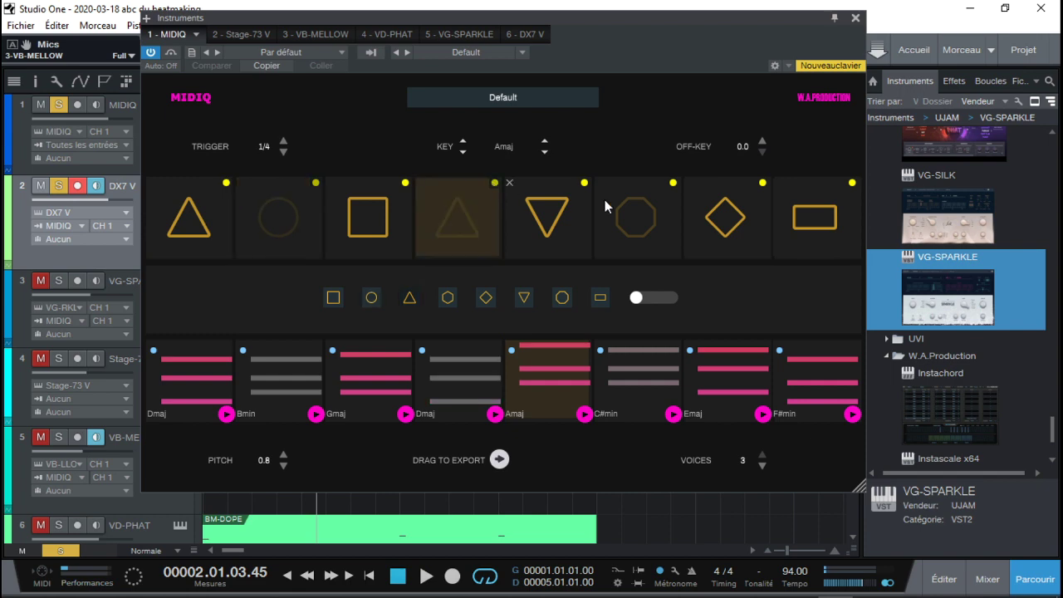
left_click(762, 184)
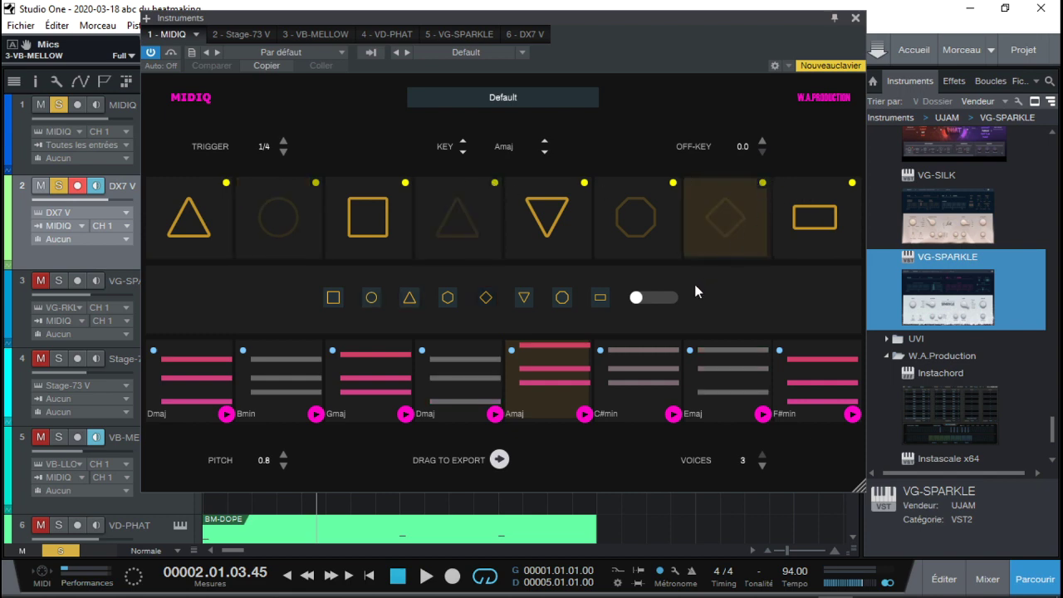
key("space")
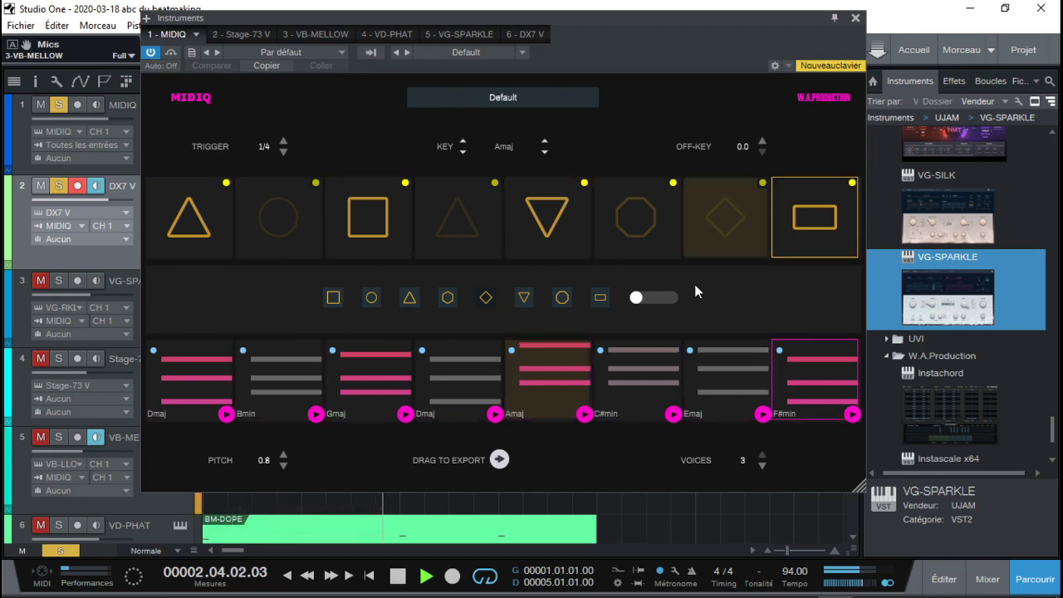
key("space")
Step: Bring the muted seventh, second and fourth shapes back to full level and play the sequence
left_click(760, 184)
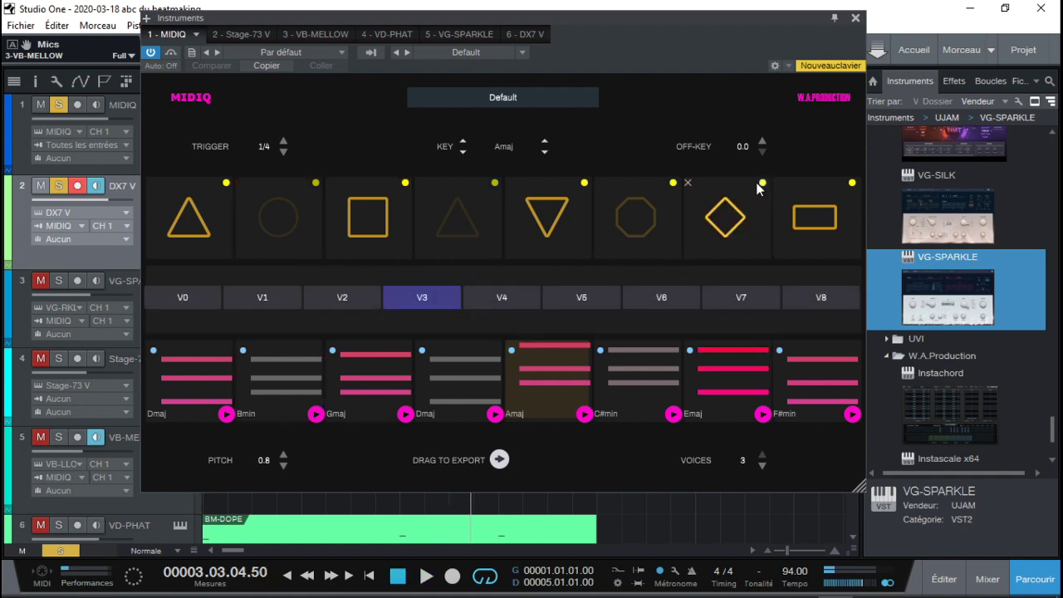
left_click(382, 189)
key("space")
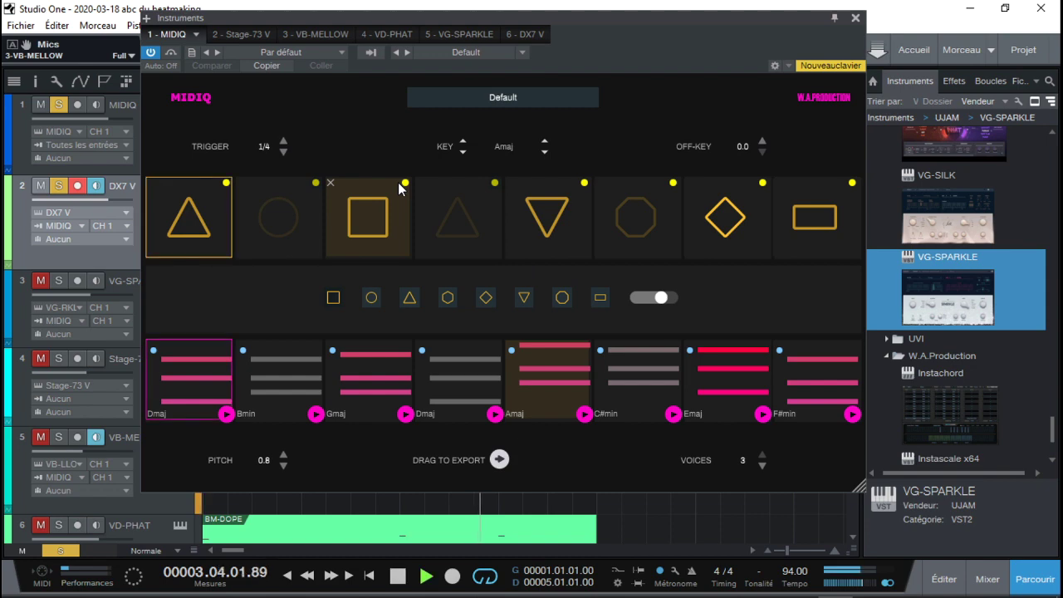
left_click(319, 182)
left_click(491, 179)
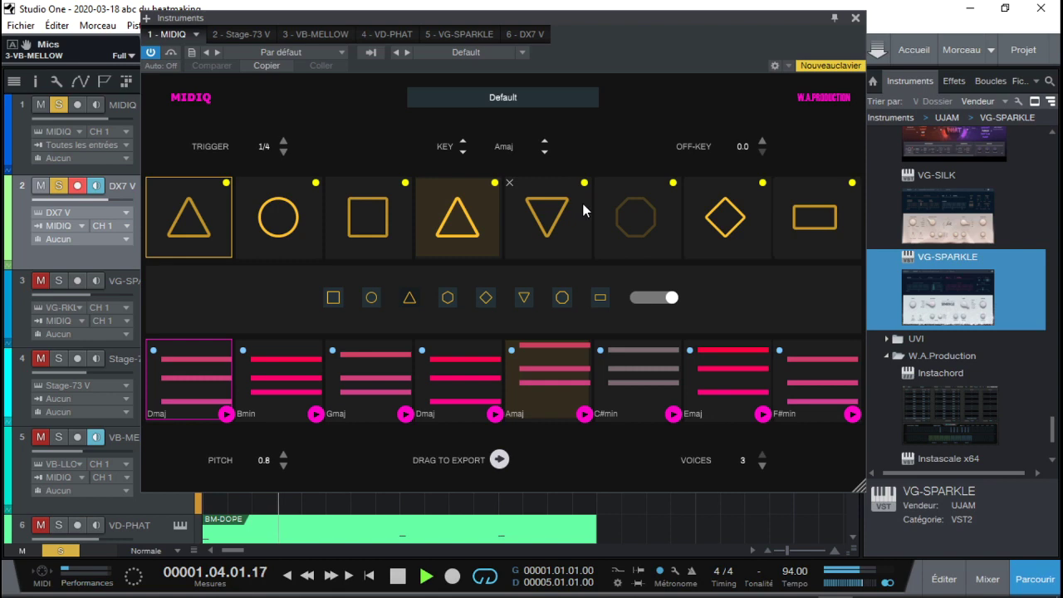
key("space")
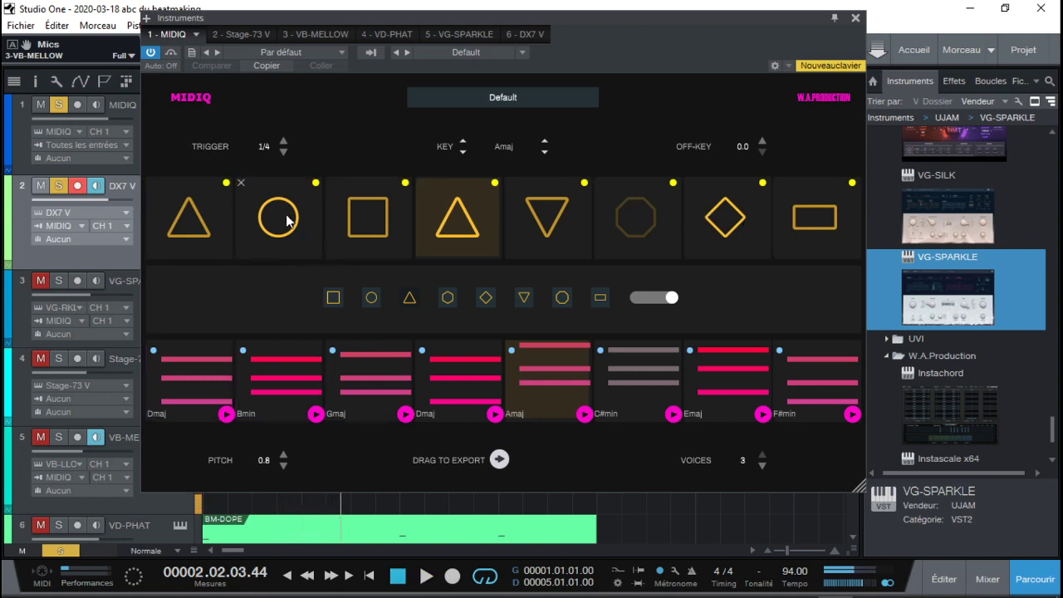
Step: Lower the levels of the second and fourth shapes to a little above the middle of their sliders
left_click(282, 216)
left_click(670, 299)
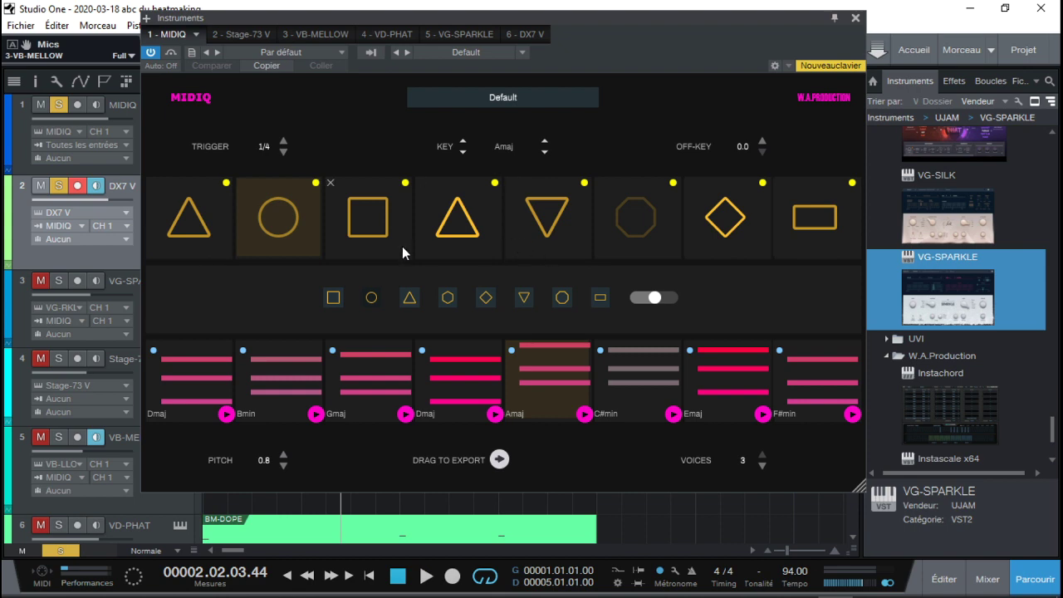
key("space")
left_click(453, 238)
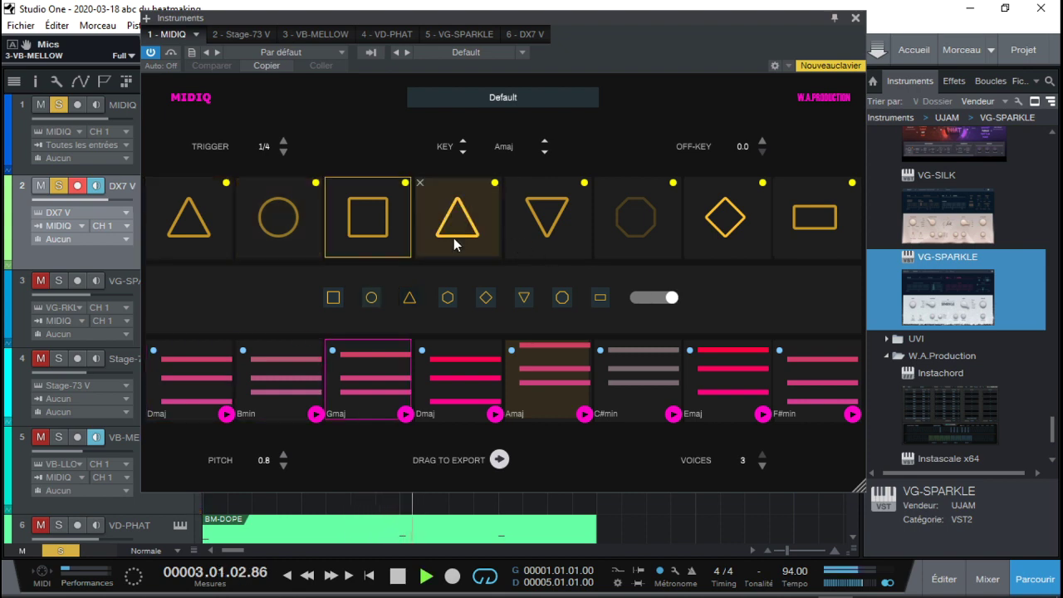
left_click(652, 299)
left_click(654, 299)
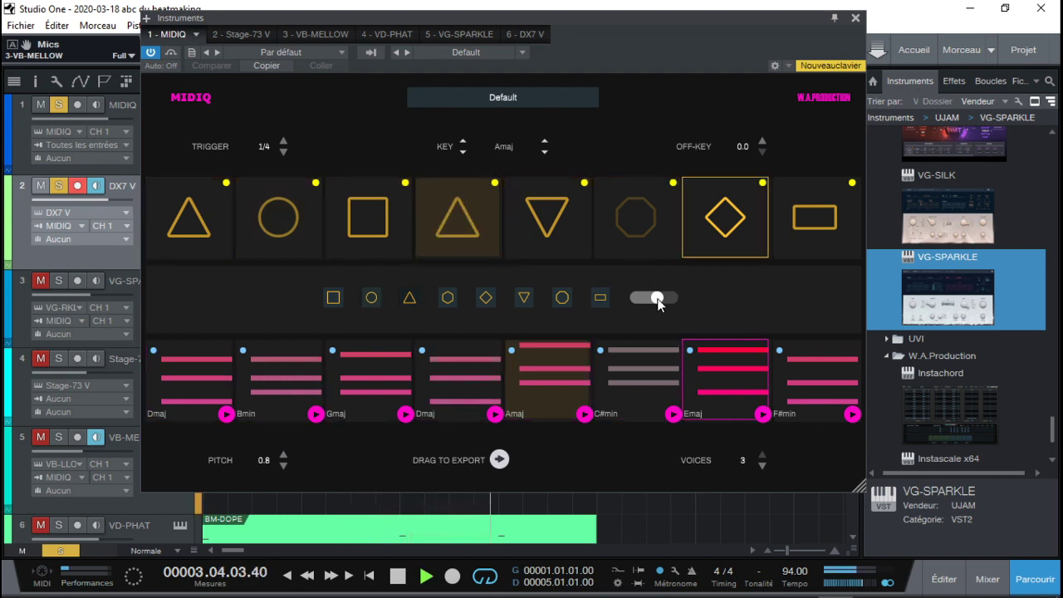
Step: Reduce the seventh shape's level to a little above the middle, checking the sequence through playback
left_click(715, 240)
left_click(648, 301)
left_click_drag(647, 300, 661, 301)
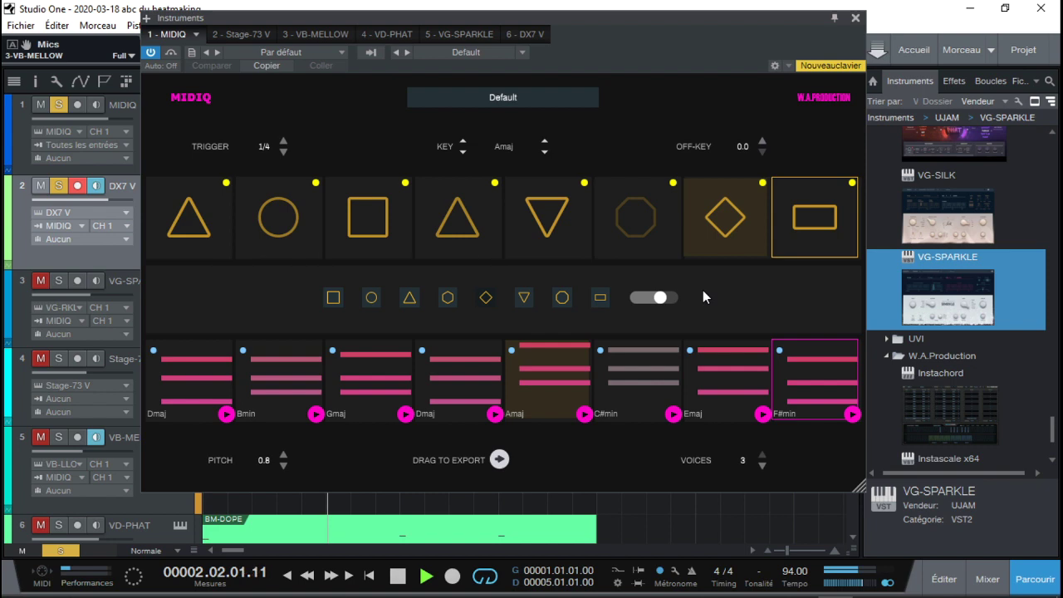
left_click(741, 236)
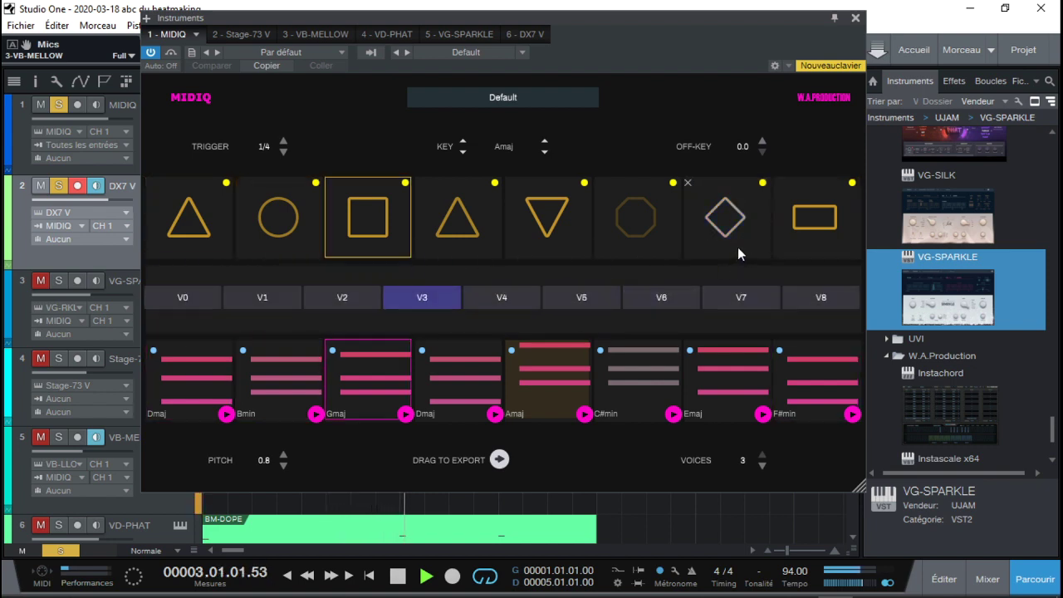
left_click(737, 247)
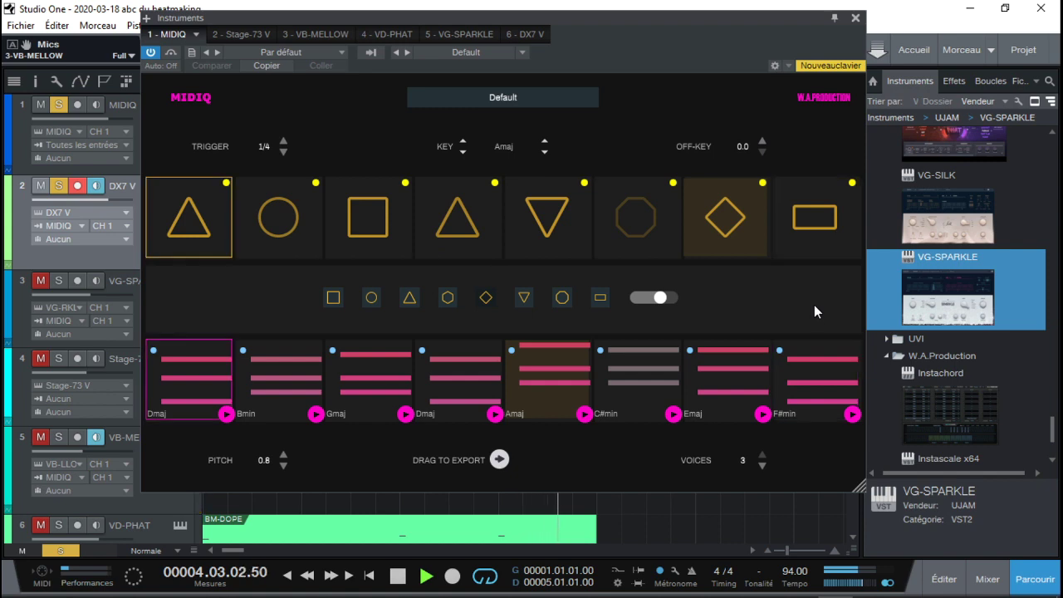
key("space")
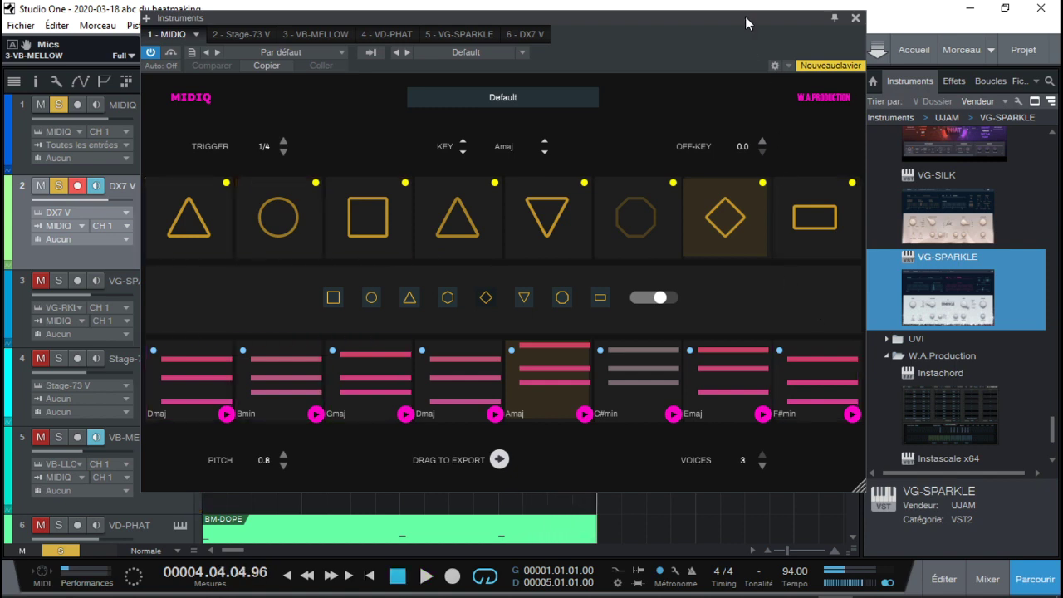
Step: Shrink the MIDIQ window and move it aside to uncover the first bars of the DX7 V track
left_click_drag(723, 18, 864, 10)
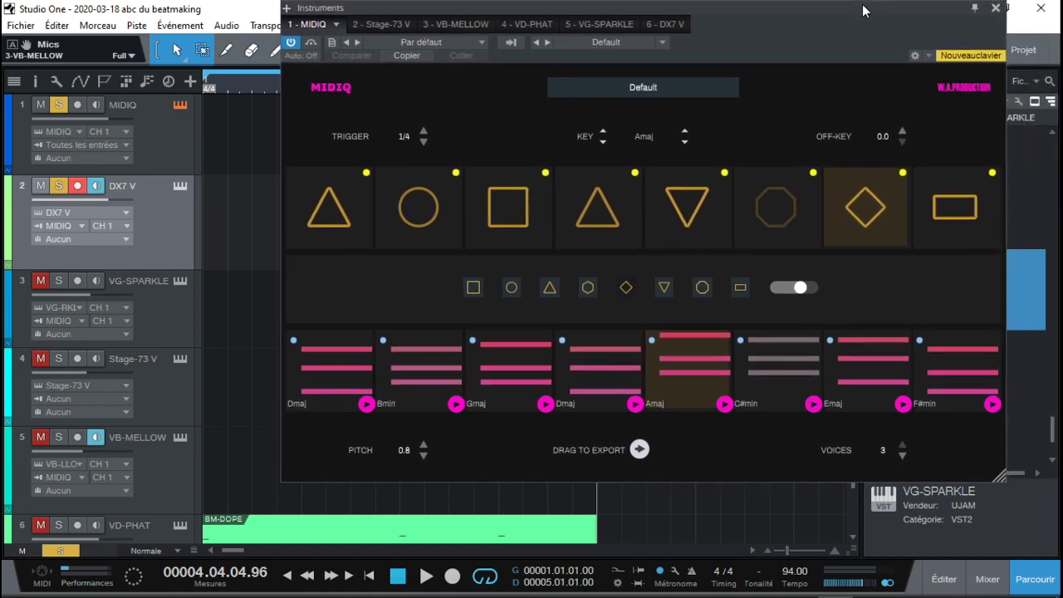
left_click_drag(1005, 486, 776, 348)
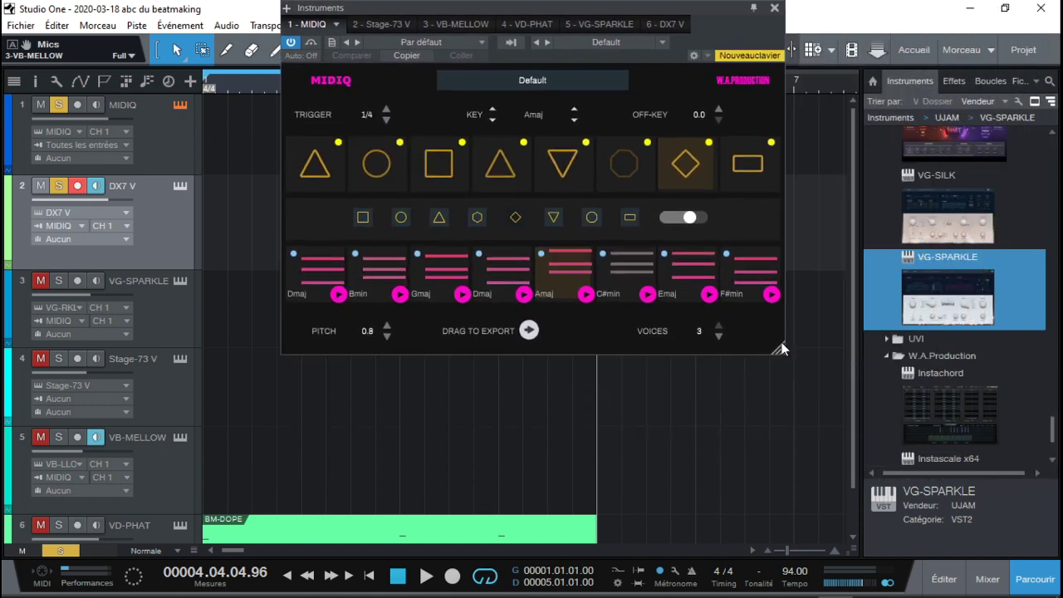
left_click_drag(604, 4, 841, 5)
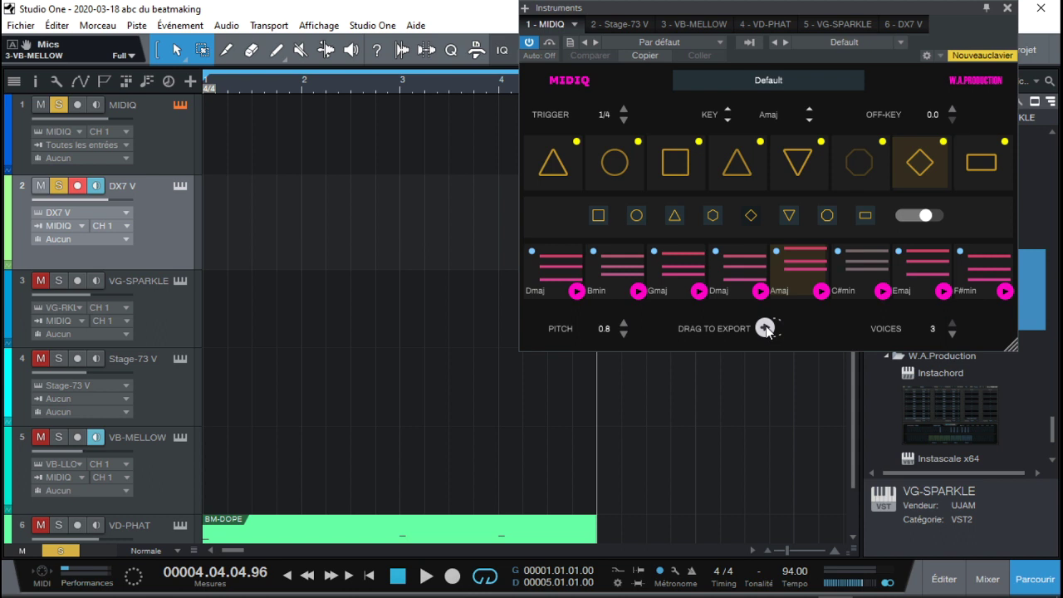
Step: Export the 1/4 chord pattern to the start of the DX7 V track and delete the resulting clip
left_click_drag(765, 329, 224, 239)
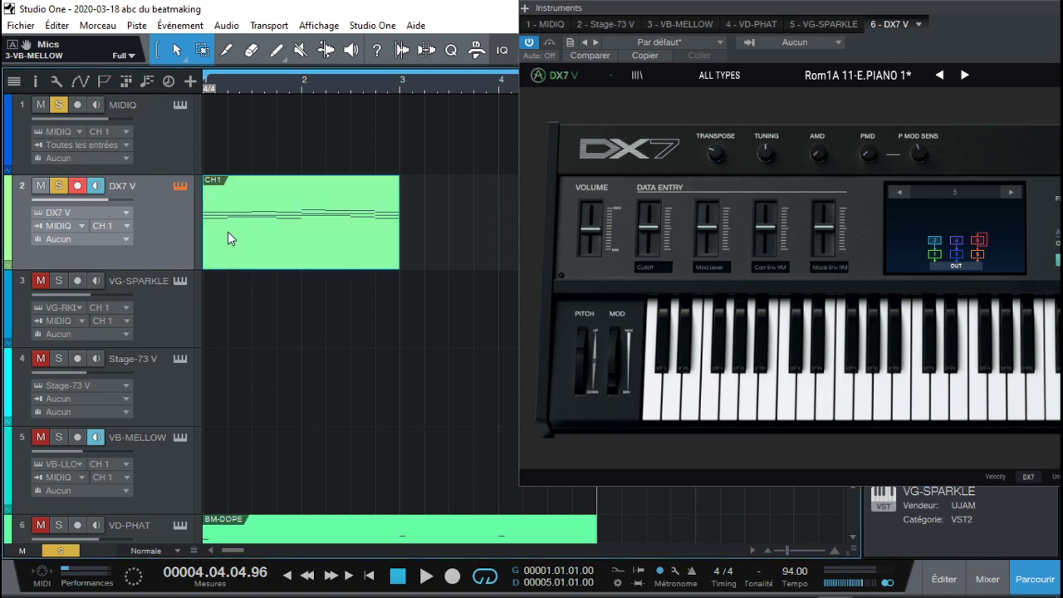
key("Delete")
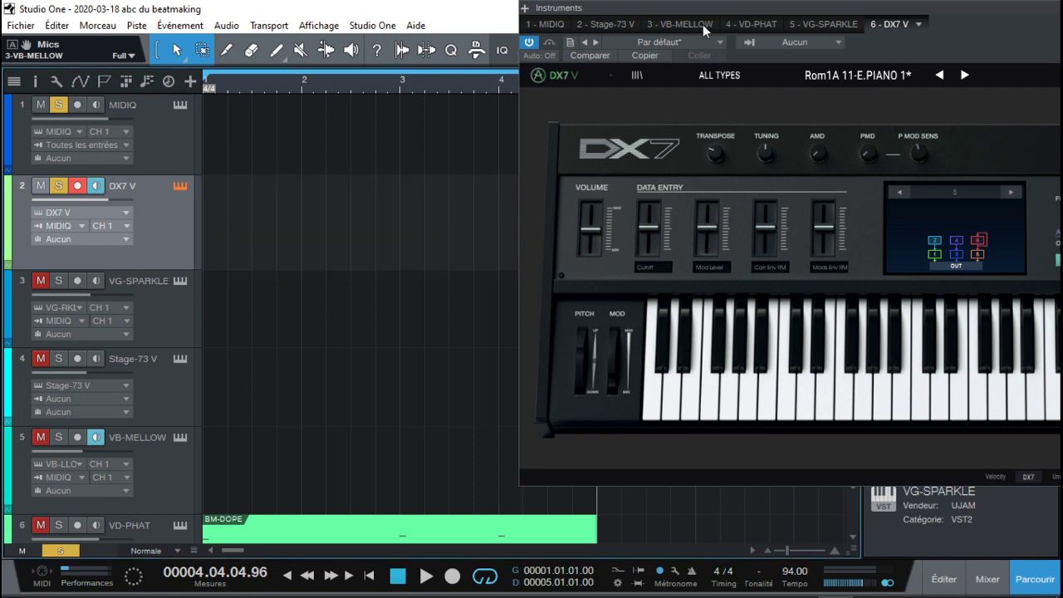
Step: Return to the MIDIQ instrument, set its trigger to 1/2, and play the sequence briefly
left_click_drag(975, 13, 898, 17)
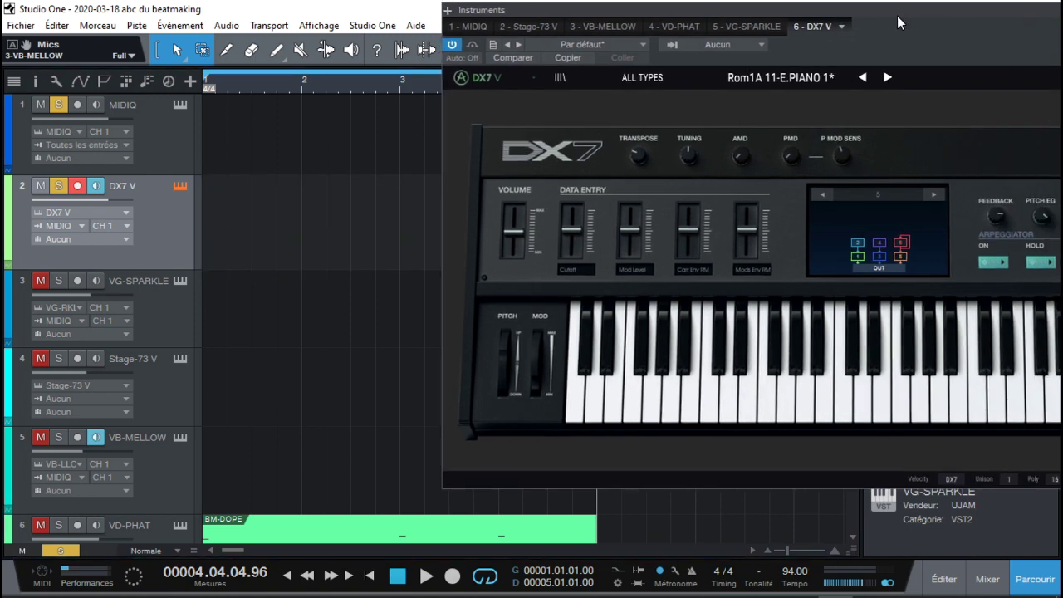
left_click(468, 26)
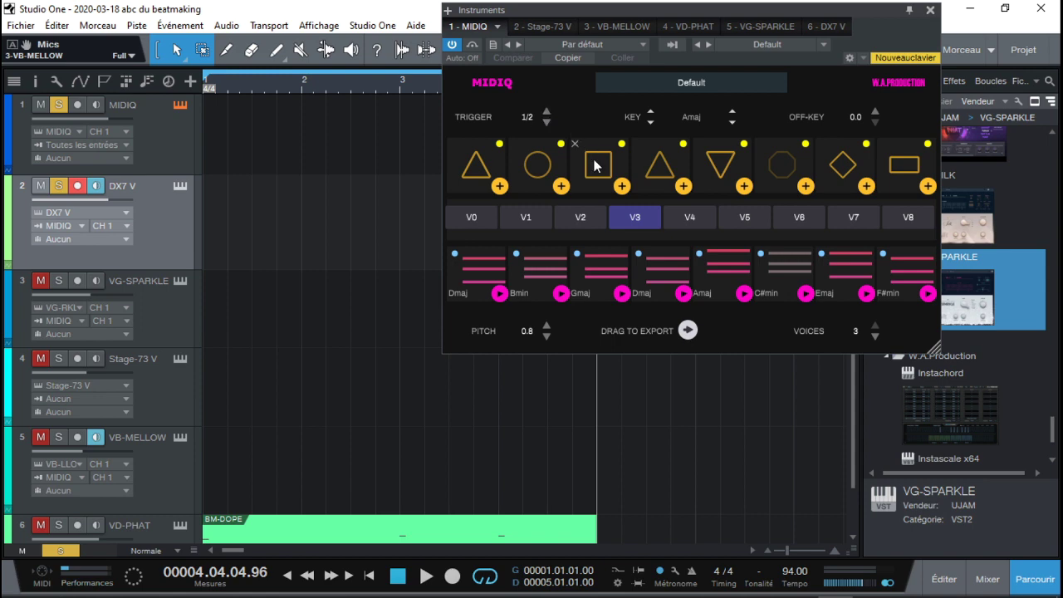
key("space")
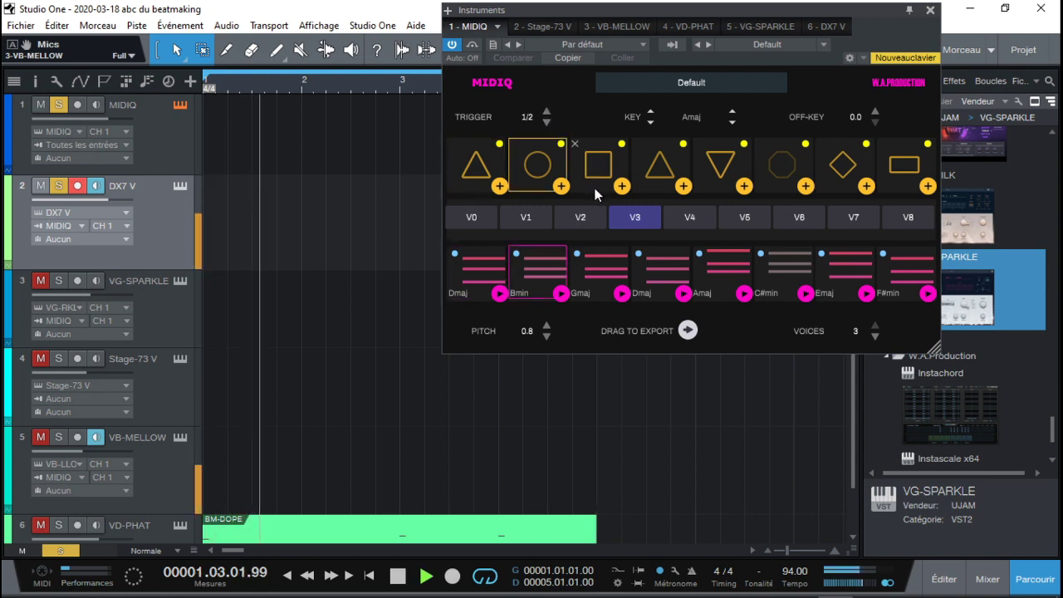
key("space")
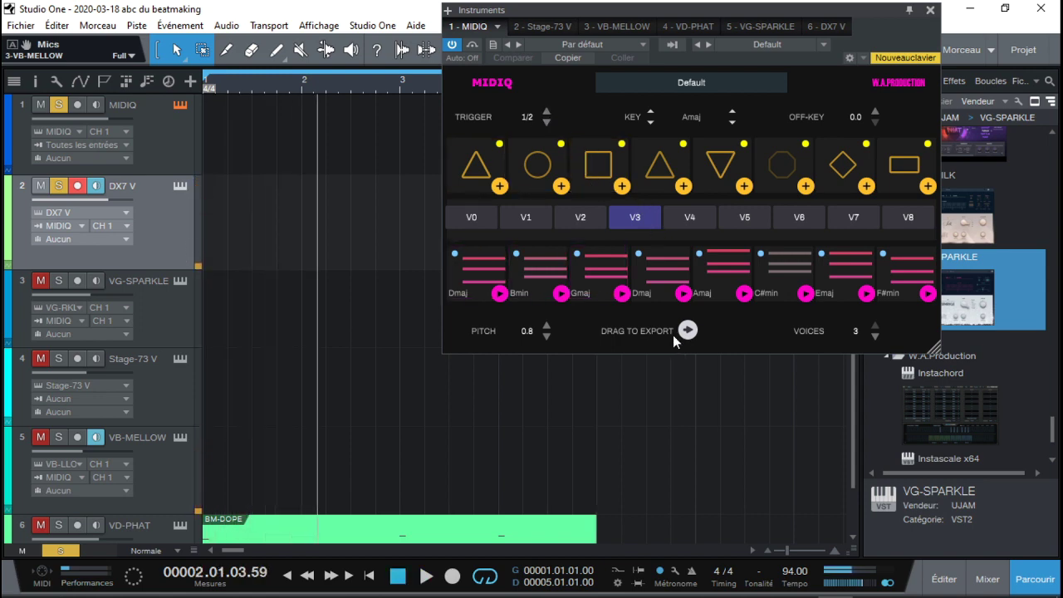
Step: Export the 1/2 chord pattern to the start of the DX7 V track and rearrange the instrument window
left_click_drag(688, 333, 225, 213)
left_click_drag(794, 4, 596, 283)
left_click_drag(972, 292, 856, 79)
key("space")
Step: Set the DX7 V track's input to Aucun, move the instrument window off the clip, and play the exported chords
left_click(80, 225)
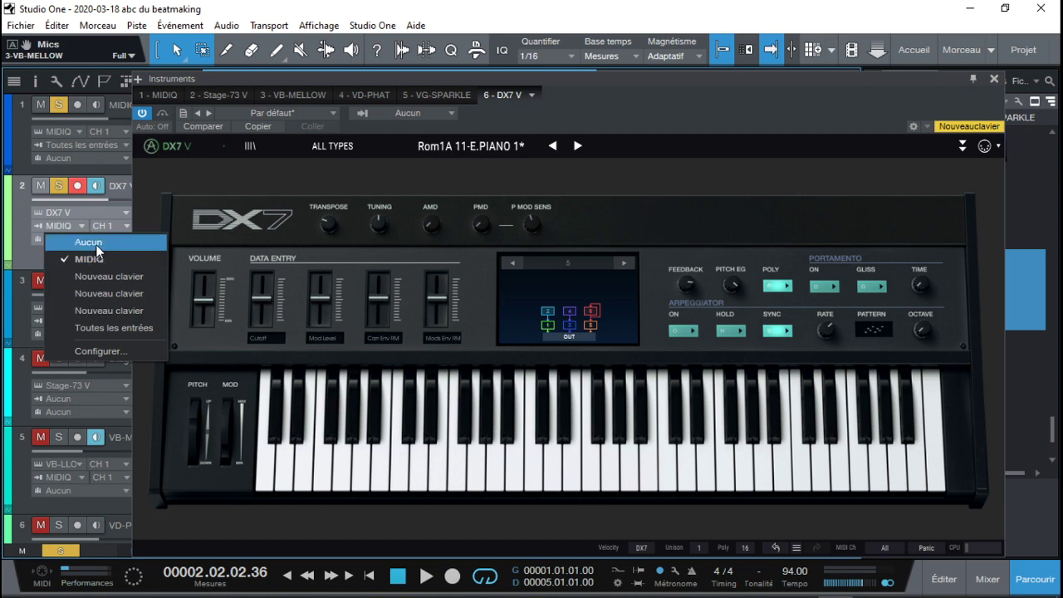
left_click(96, 242)
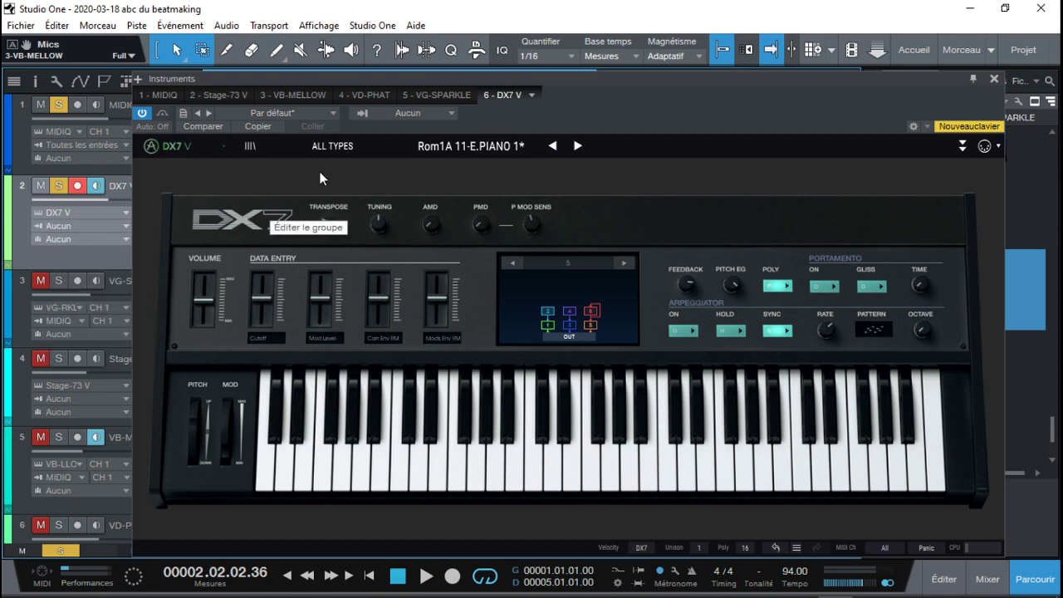
left_click_drag(548, 79, 569, 425)
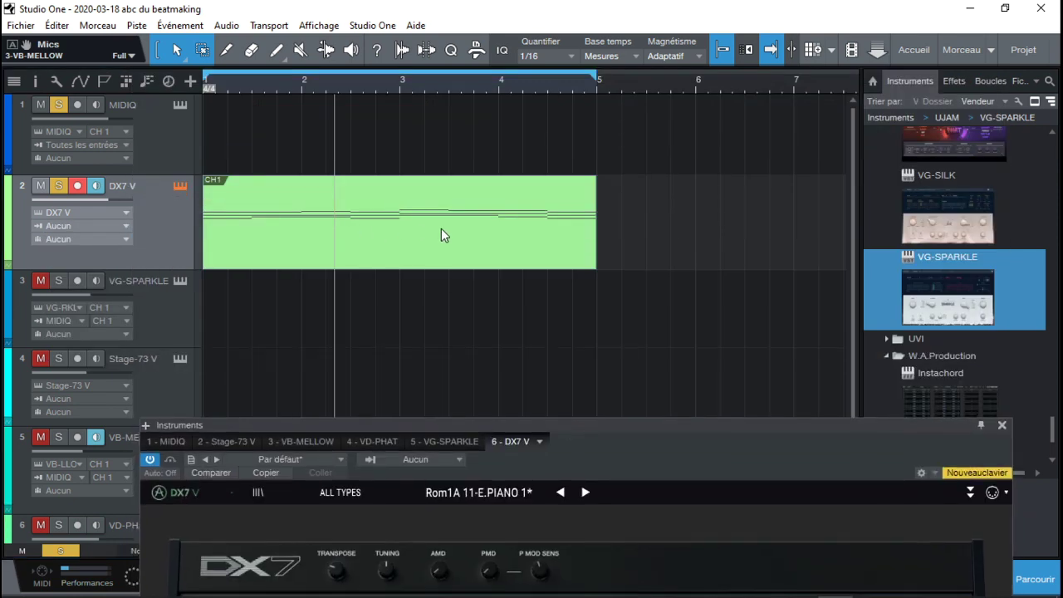
key("space")
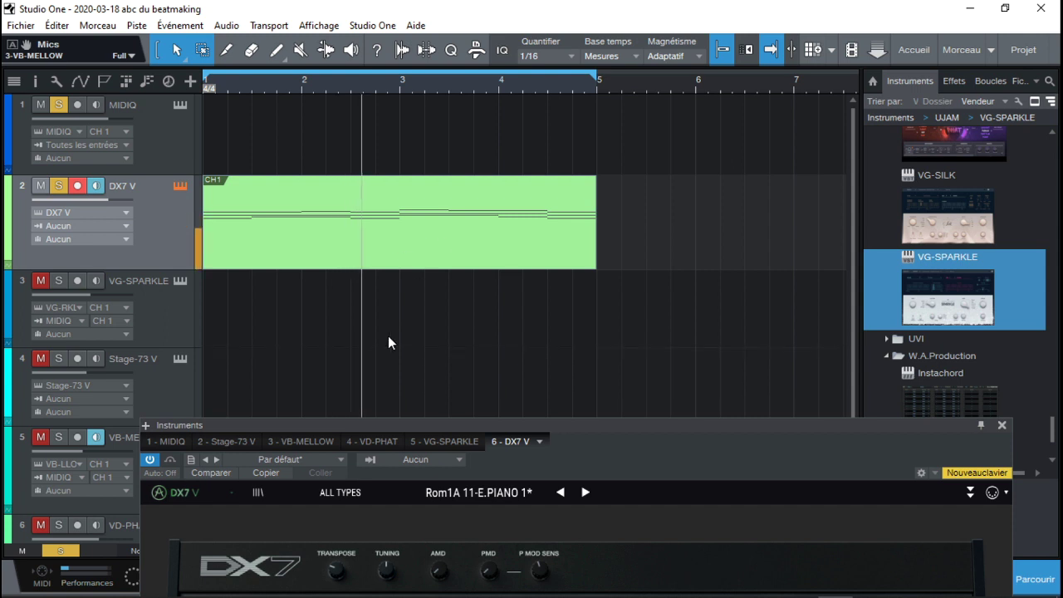
mouse_move(128, 204)
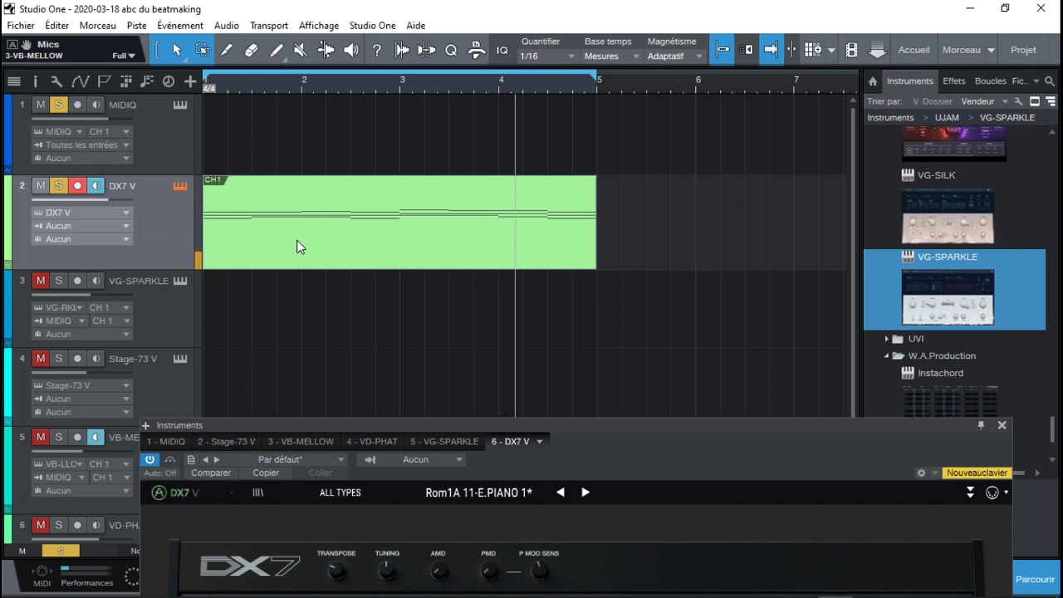
Step: Turn on the DX7 V arpeggiator, set its octave range to 2, and close the instrument window
left_click_drag(518, 425, 530, 62)
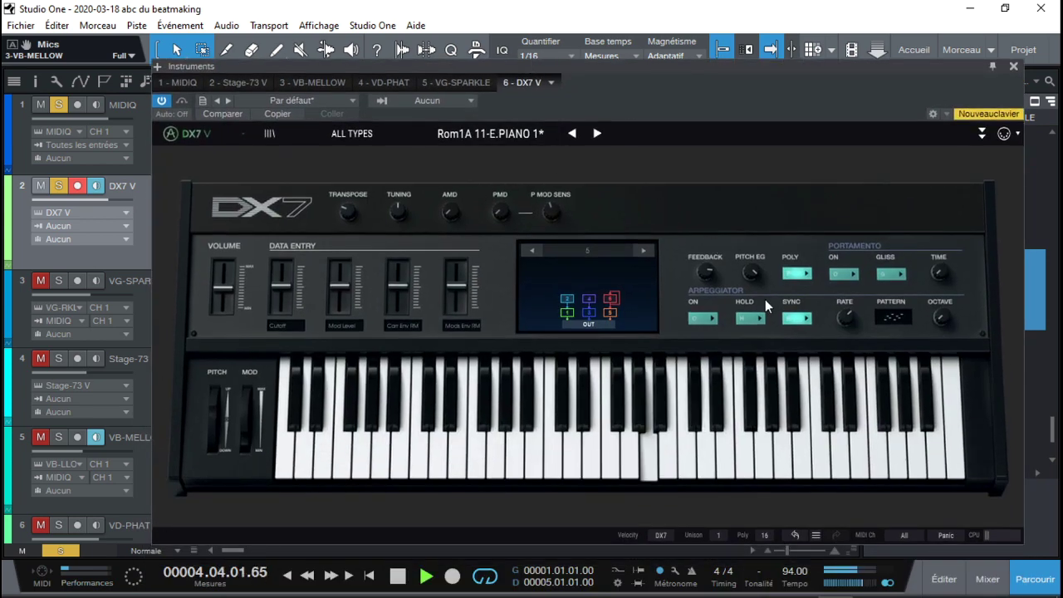
left_click(703, 316)
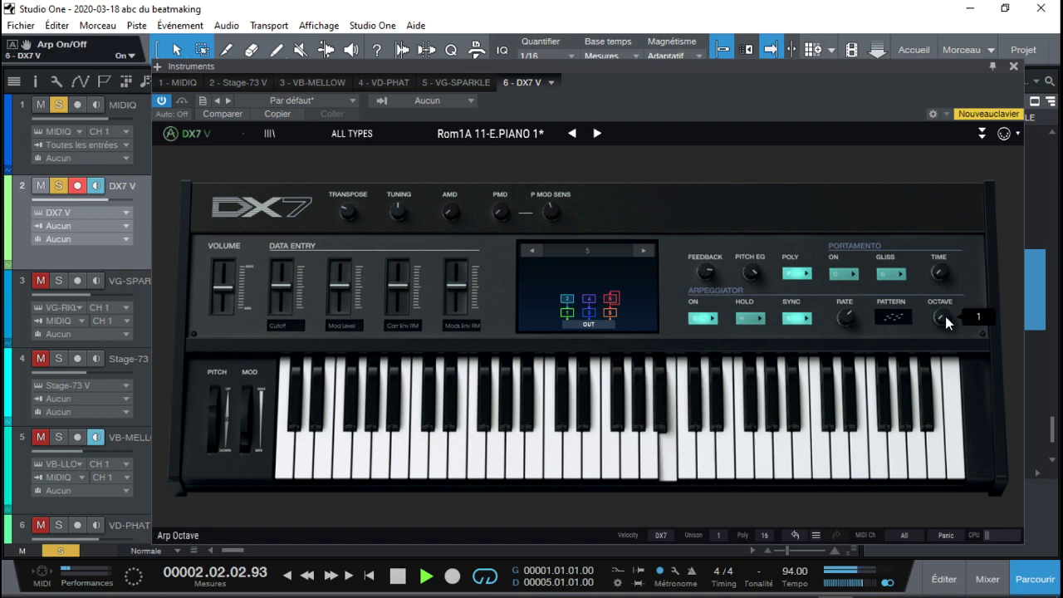
mouse_move(945, 316)
scroll(943, 317, "up", 1)
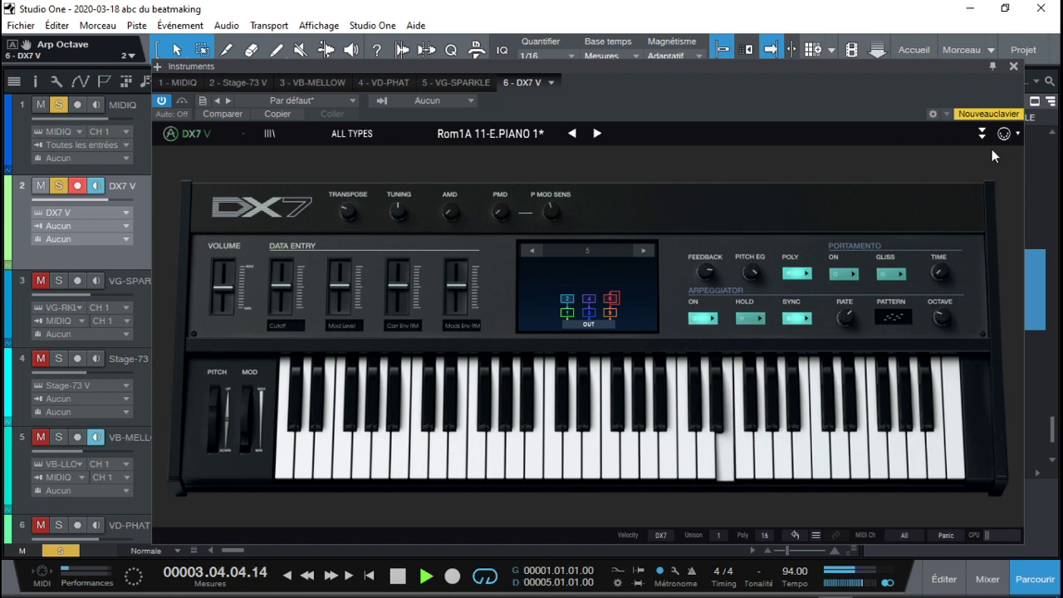
left_click(1013, 65)
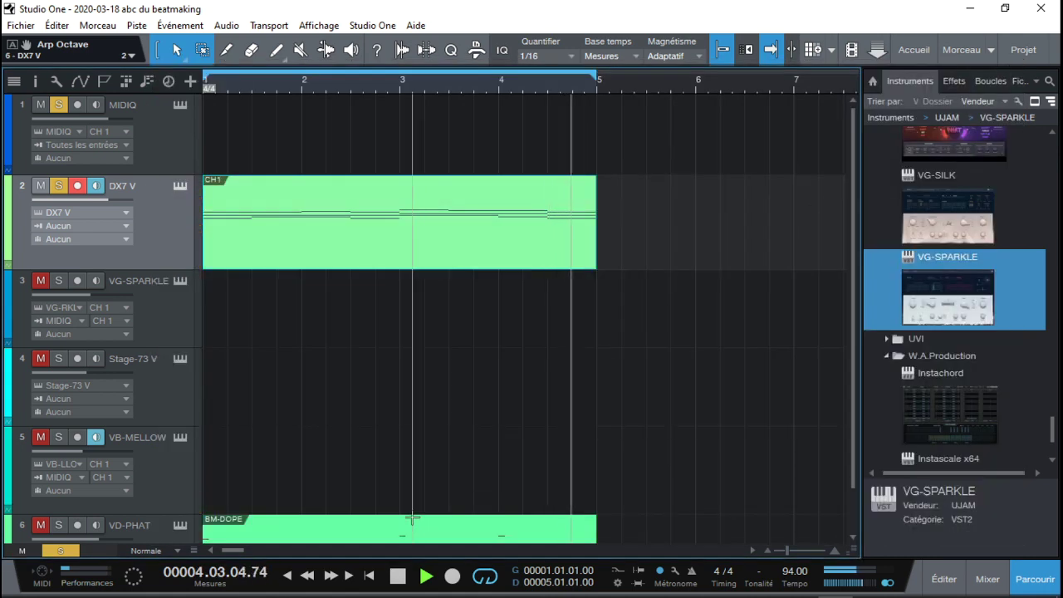
Step: Solo the VD-PHAT track alongside the DX7 V and listen to both with the DX7 V instrument open
left_click_drag(852, 369, 854, 472)
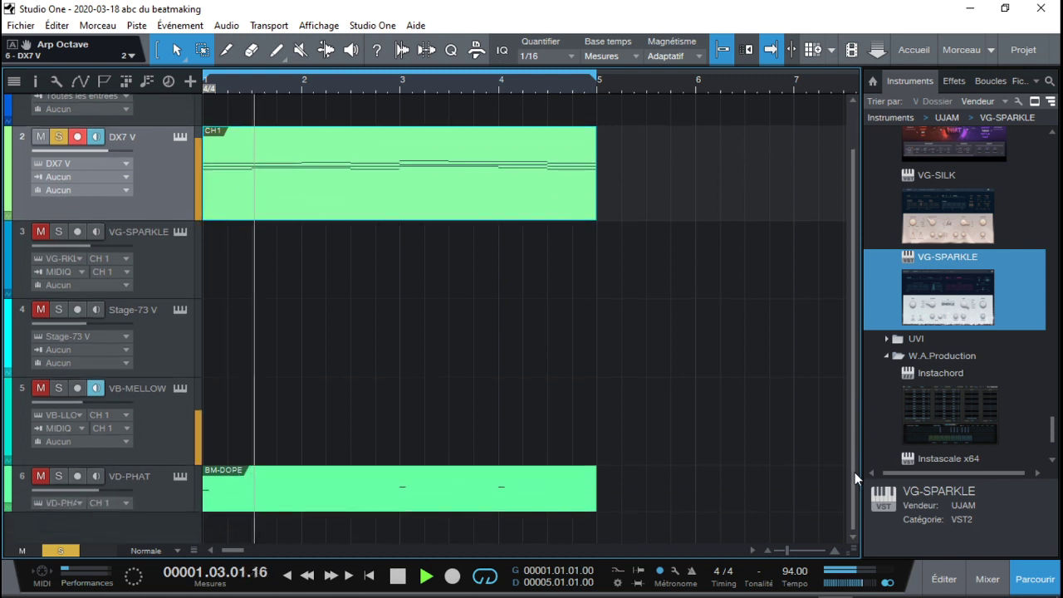
left_click(56, 477)
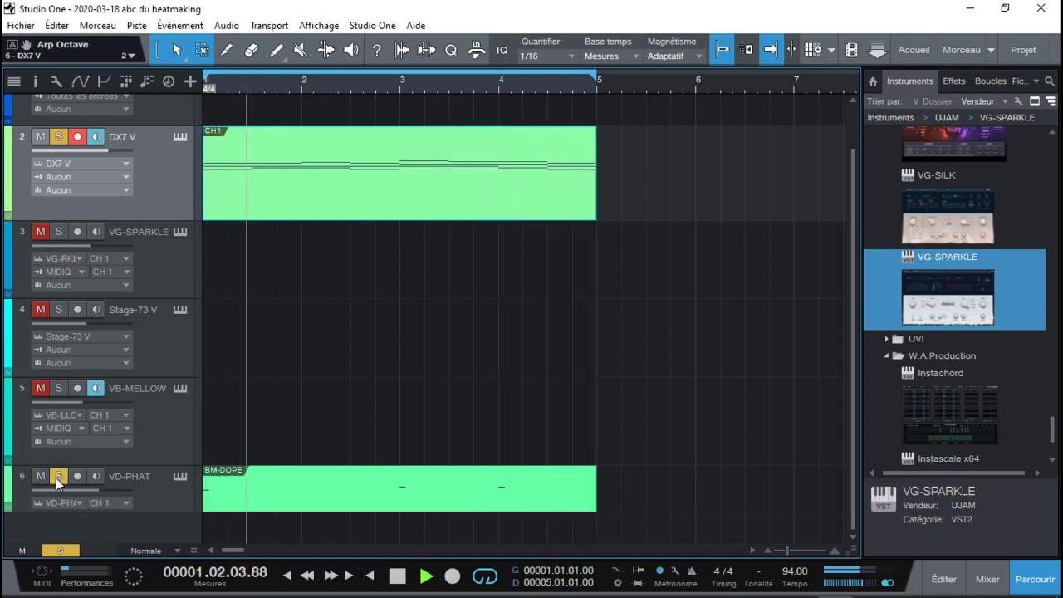
left_click(180, 136)
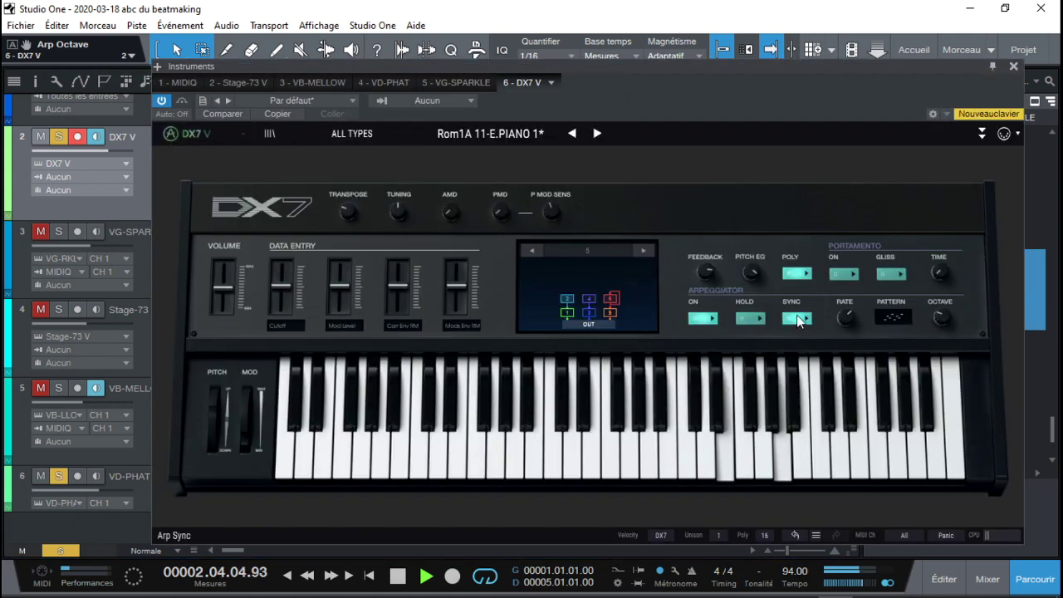
mouse_move(448, 214)
mouse_move(394, 213)
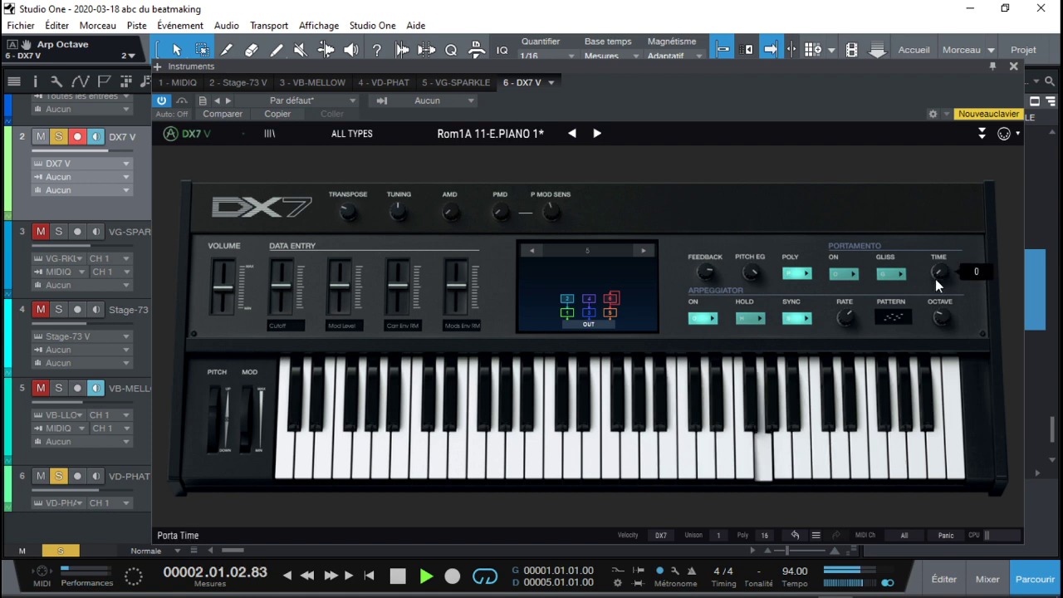
key("space")
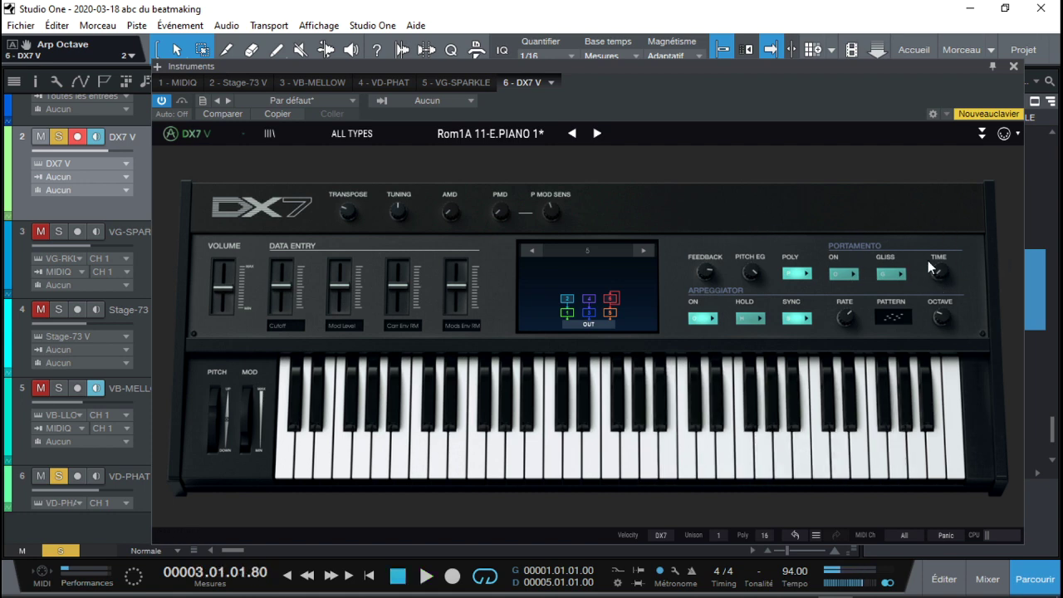
Step: Load an Analog Delay in FX slot 1 of the DX7 V and set its dry/wet mix to about 43%
left_click(982, 134)
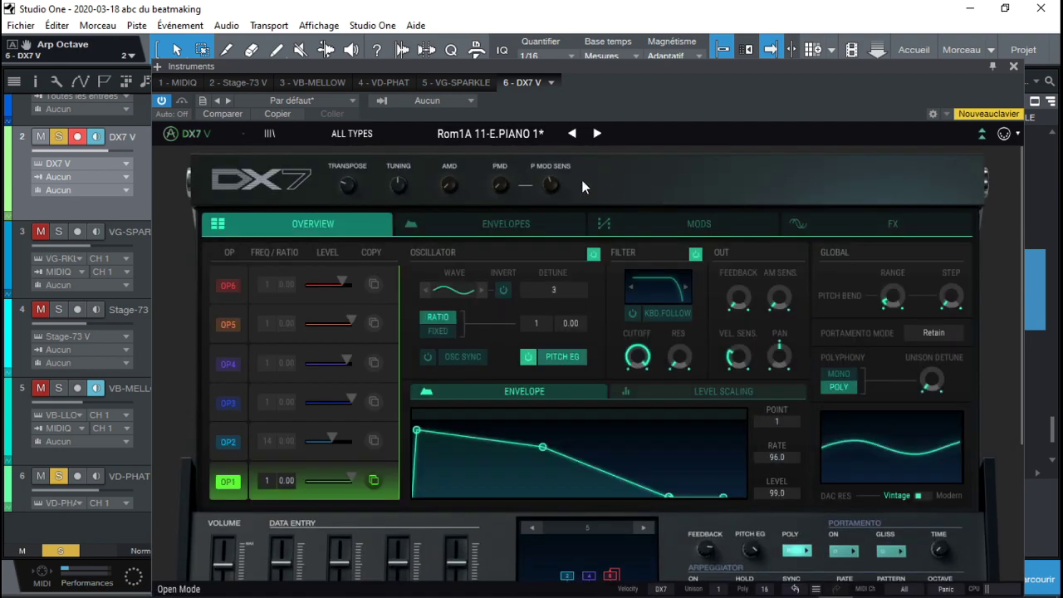
left_click(918, 216)
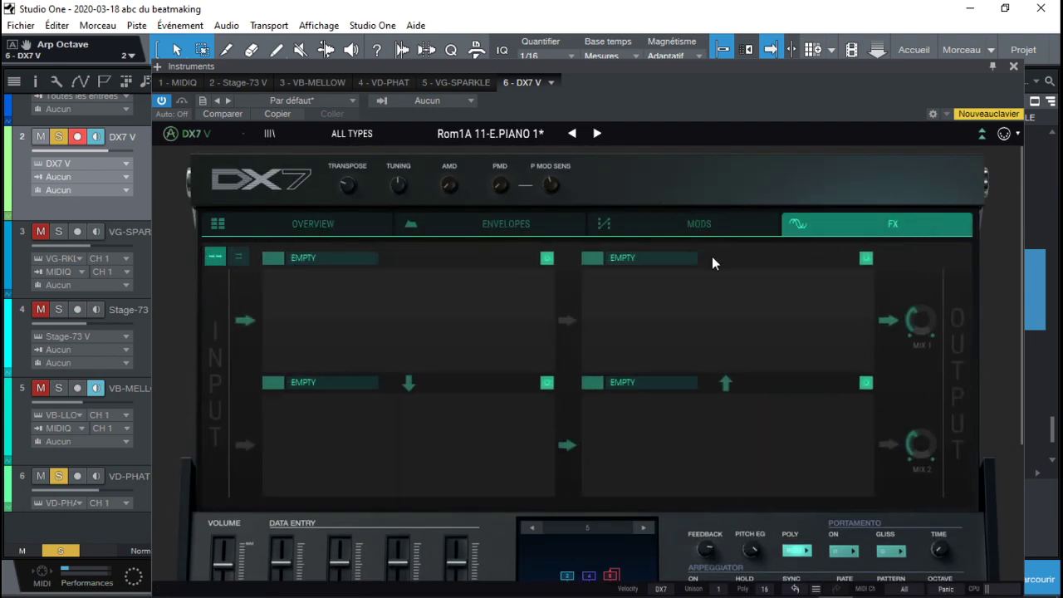
left_click(330, 257)
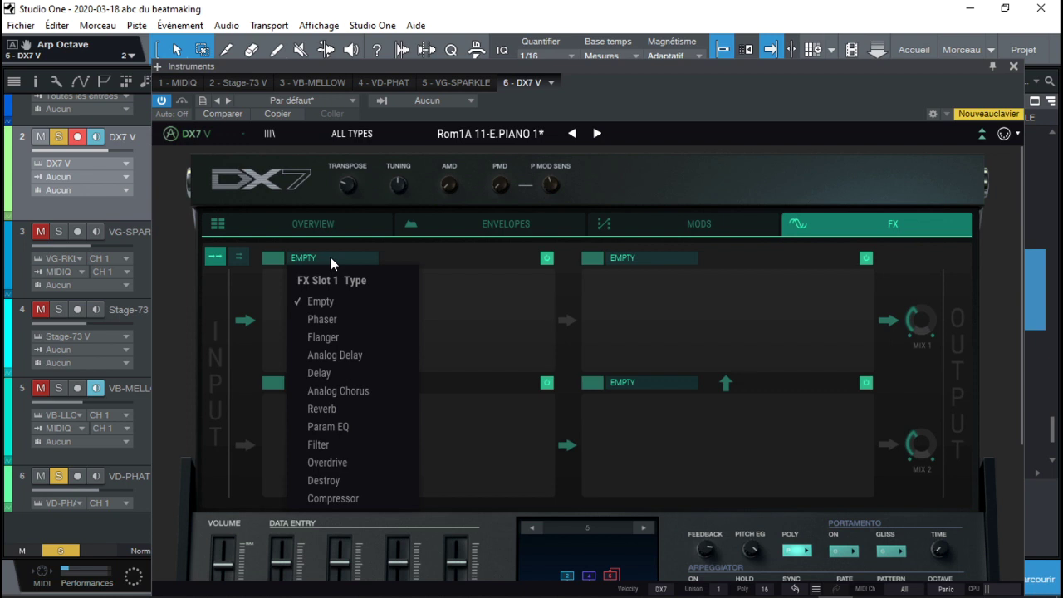
left_click(355, 362)
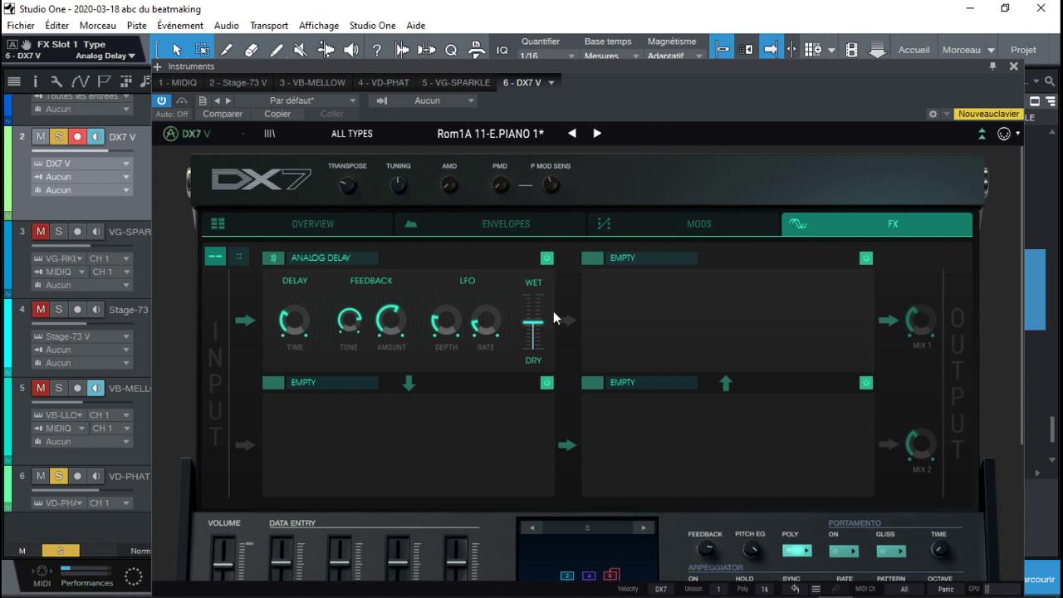
left_click_drag(530, 325, 530, 330)
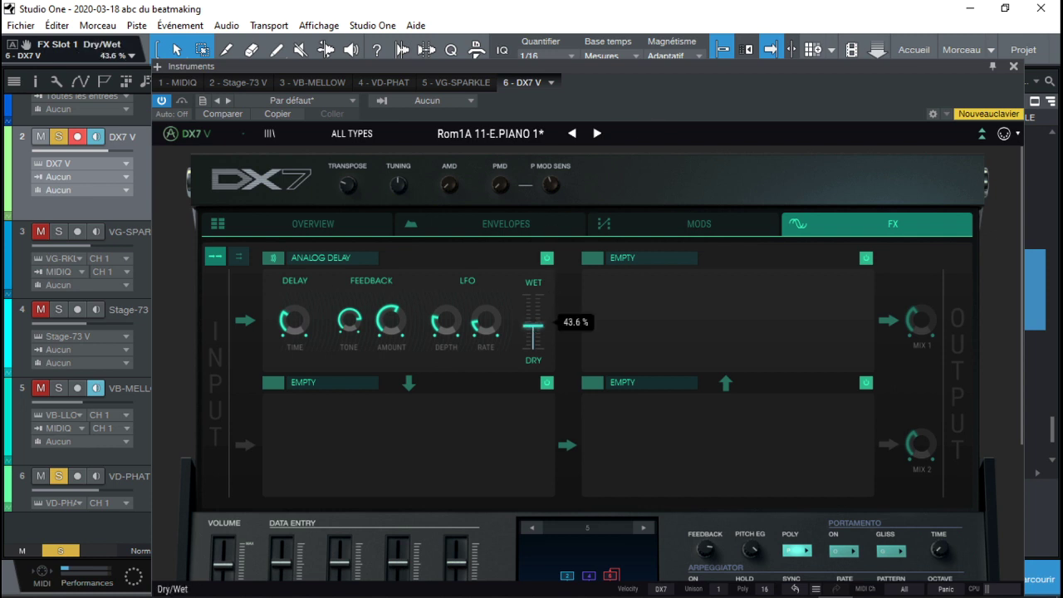
Step: Load a Reverb in FX slot 4 with a dry/wet mix of about 23% and close the DX7 V window
left_click(663, 259)
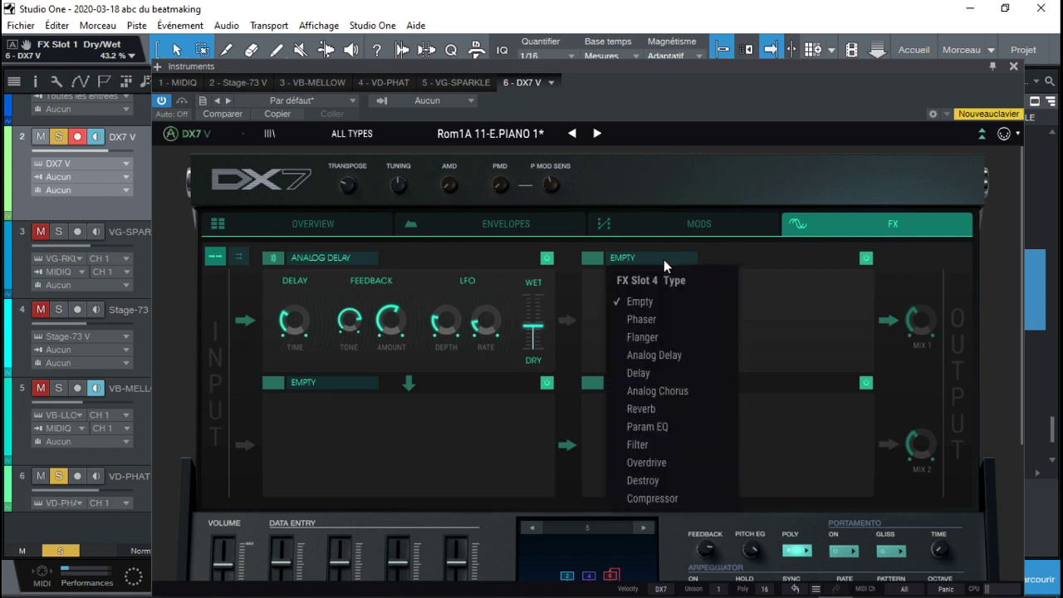
left_click(677, 408)
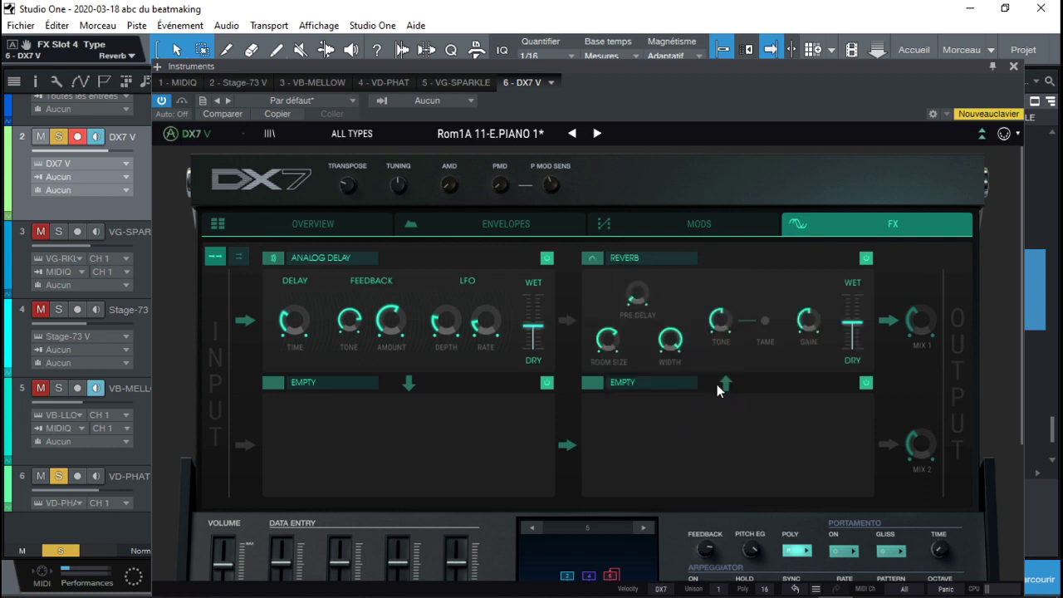
left_click_drag(853, 334, 854, 347)
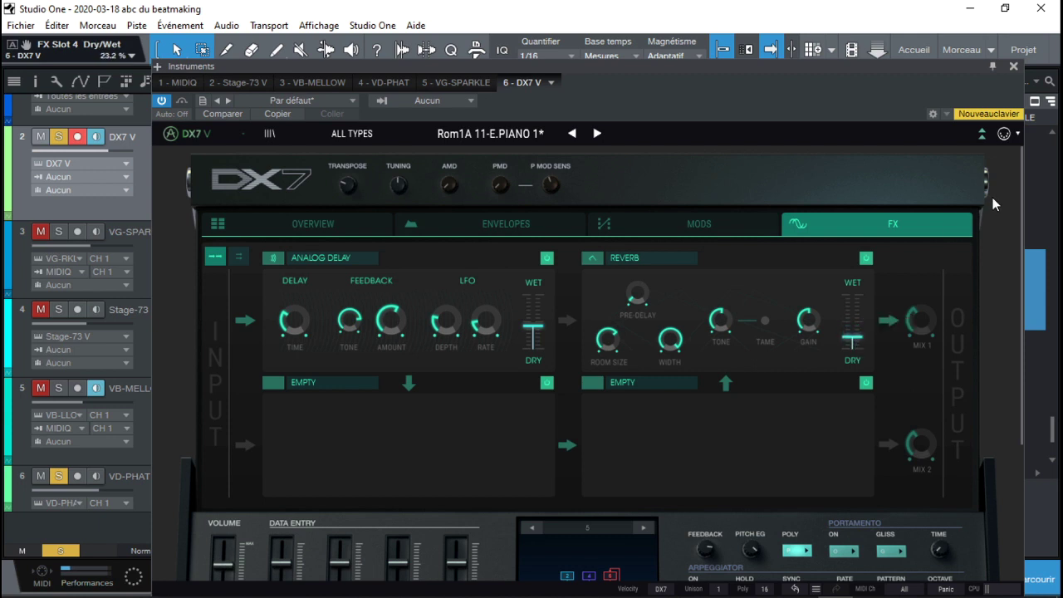
left_click(981, 136)
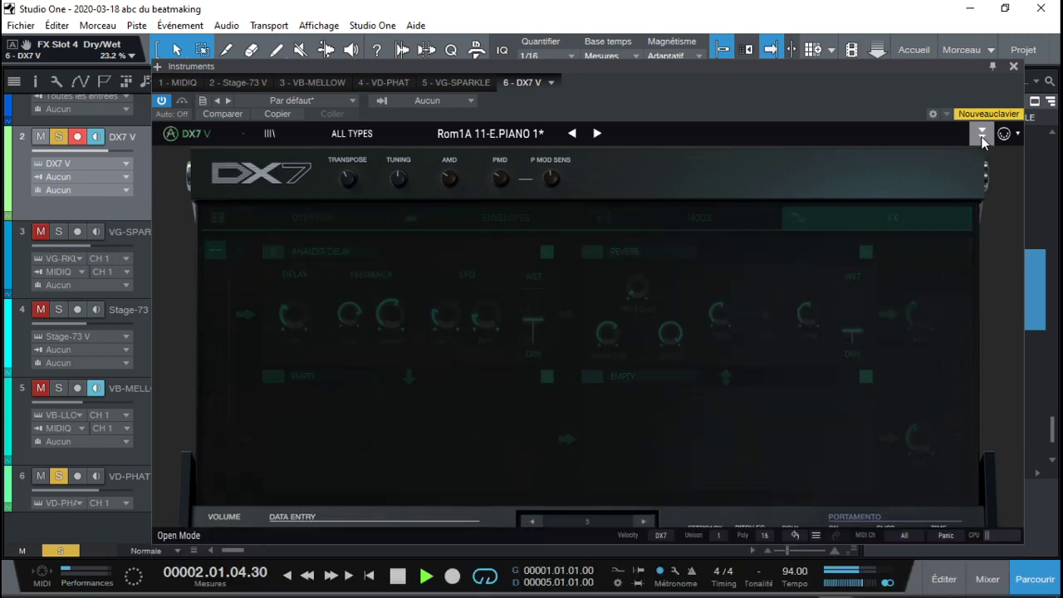
left_click(1014, 66)
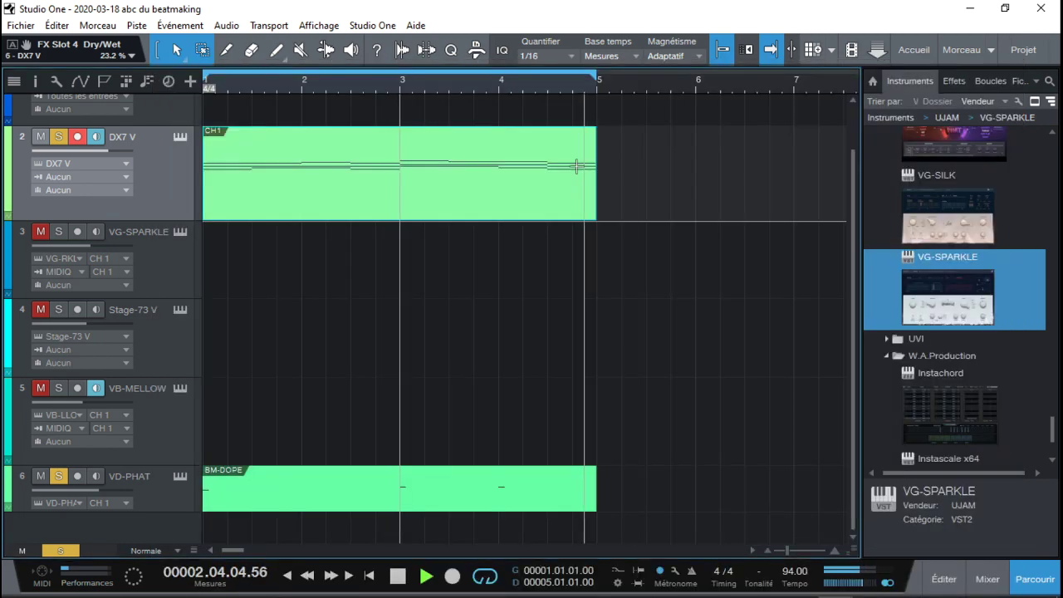
Step: Unmute and solo the VB-MELLOW track, and view its instrument playing the chords
left_click(182, 390)
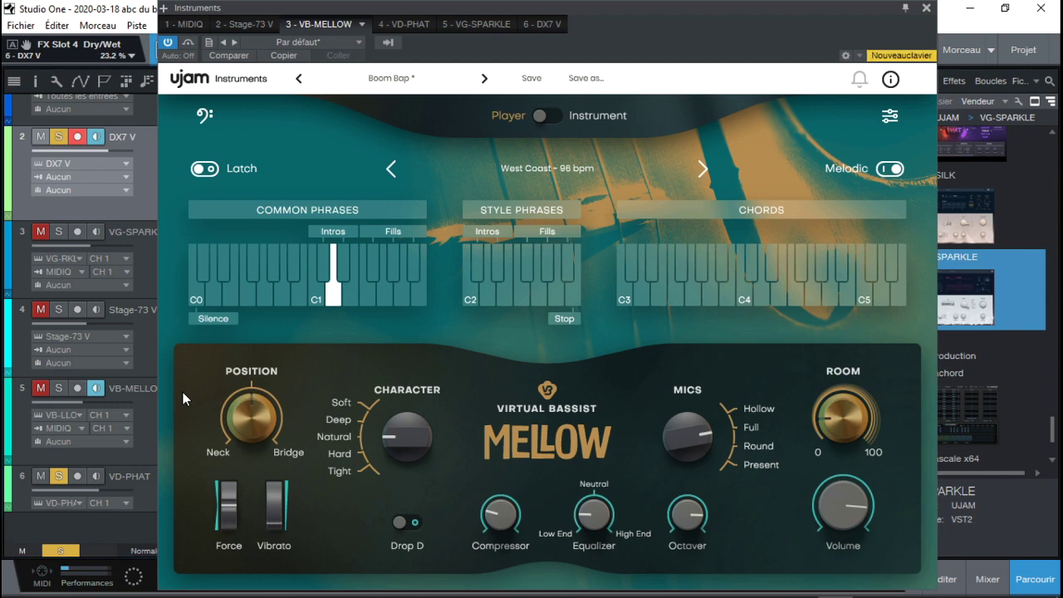
left_click(59, 391)
left_click(40, 388)
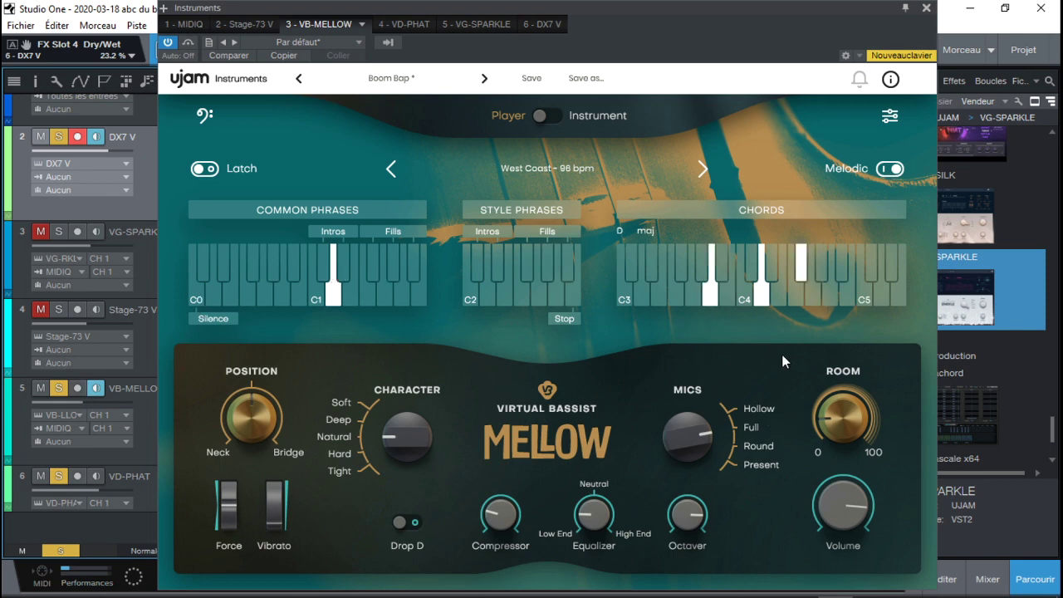
left_click(926, 9)
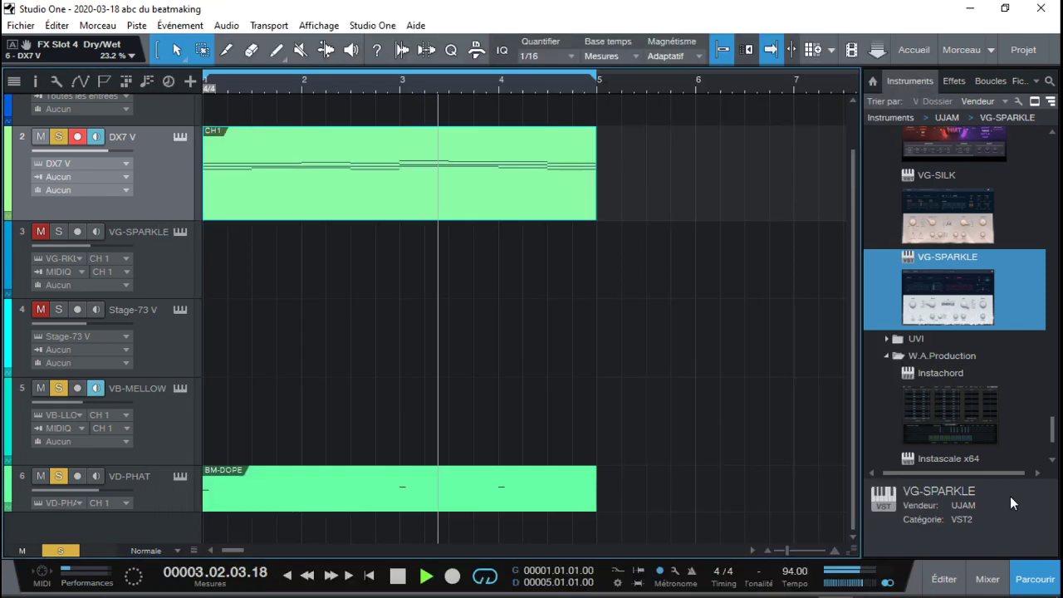
Step: Raise the VB-MELLOW channel volume to -7.0 dB in the mixer and hide the mixer
left_click(988, 579)
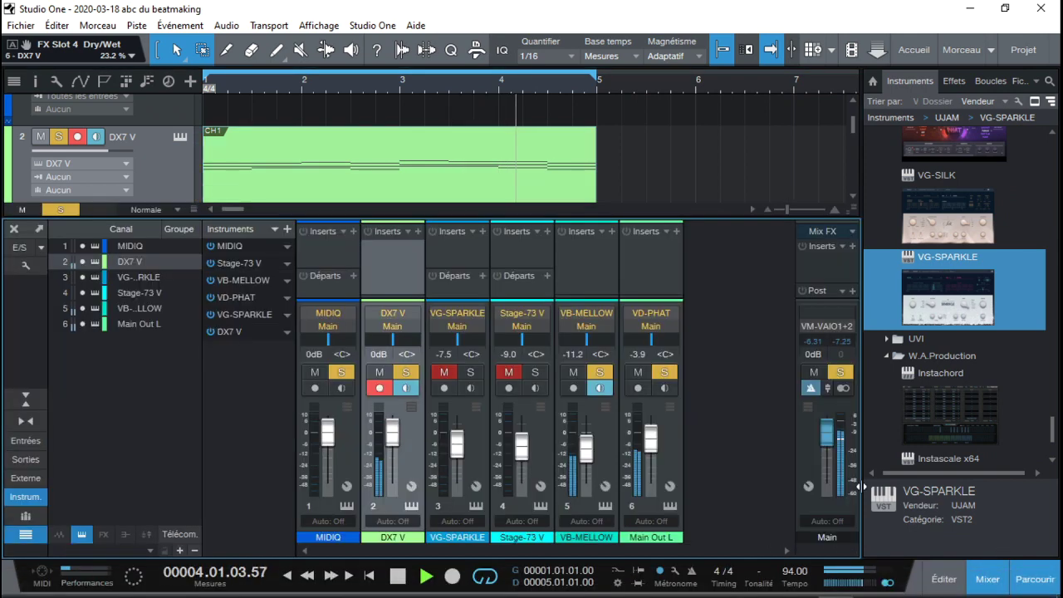
left_click_drag(596, 459, 592, 451)
left_click(847, 355)
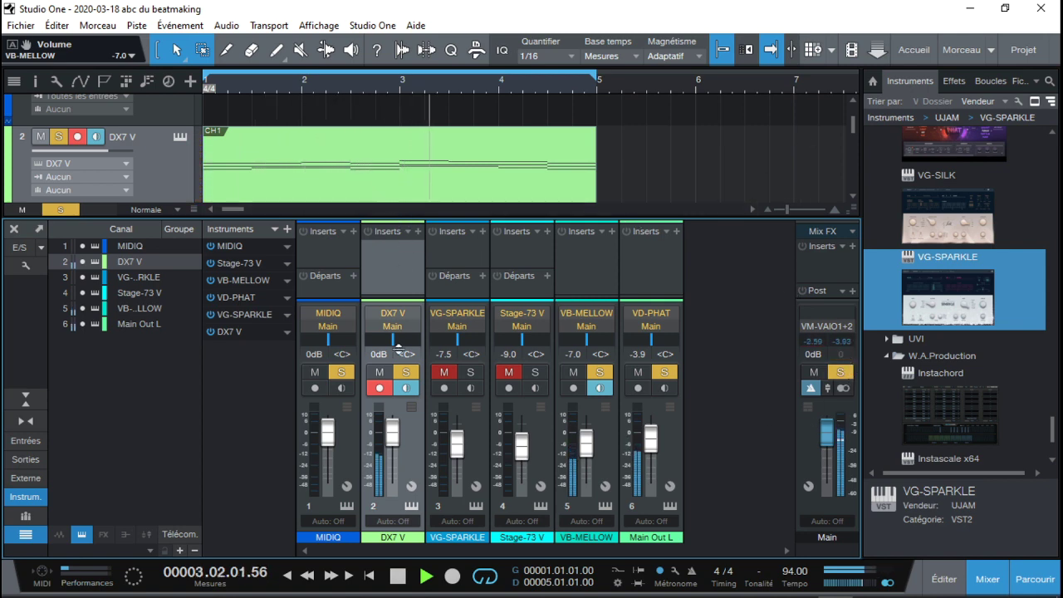
key("F3")
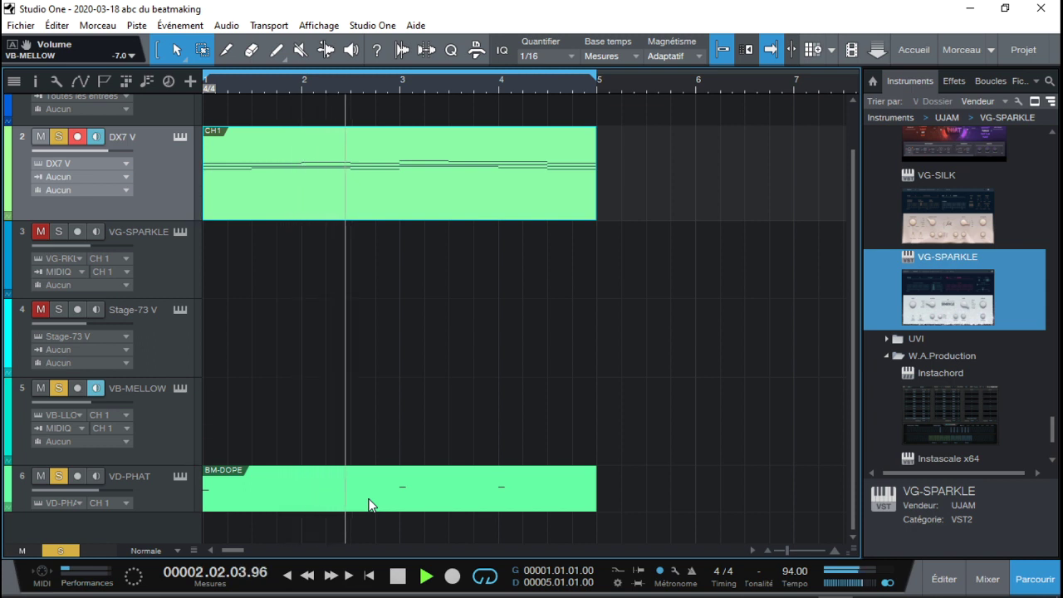
Step: Check the VB-MELLOW track's input source and examine the phrase and chord keys its instrument receives during playback
key("space")
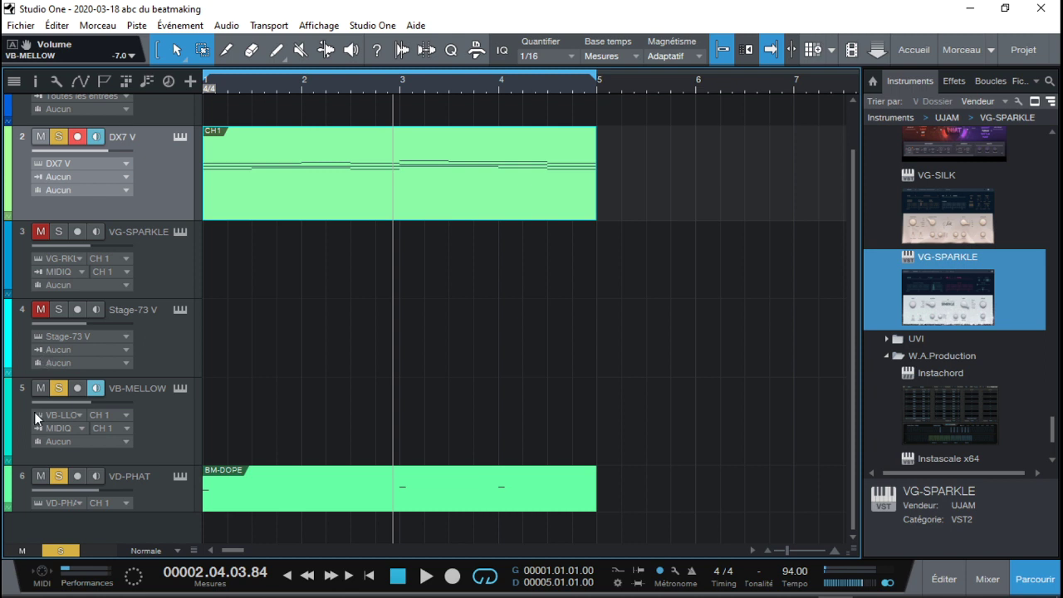
left_click(82, 426)
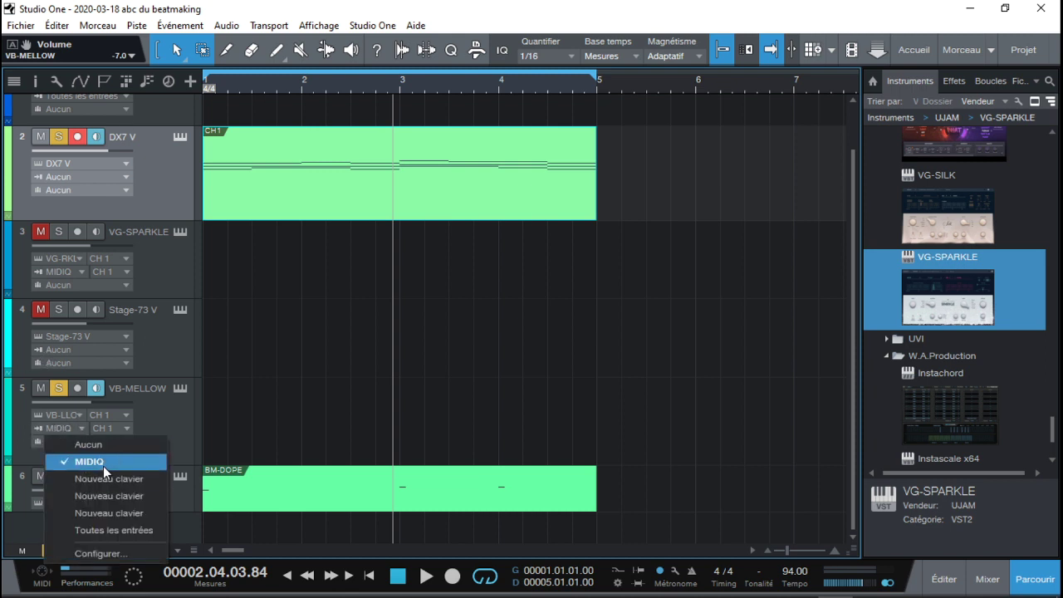
left_click(173, 388)
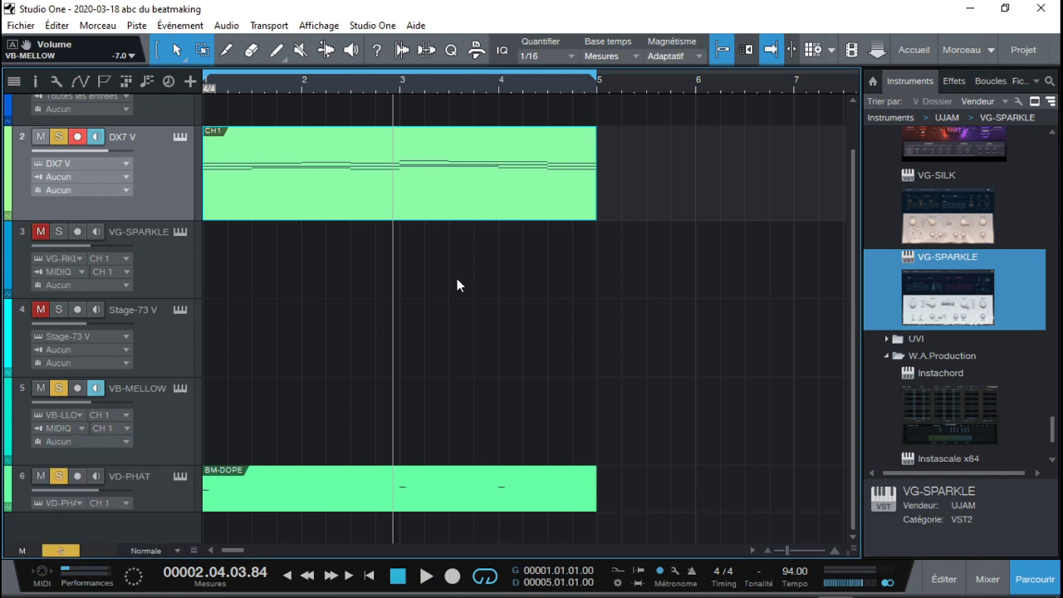
left_click(181, 389)
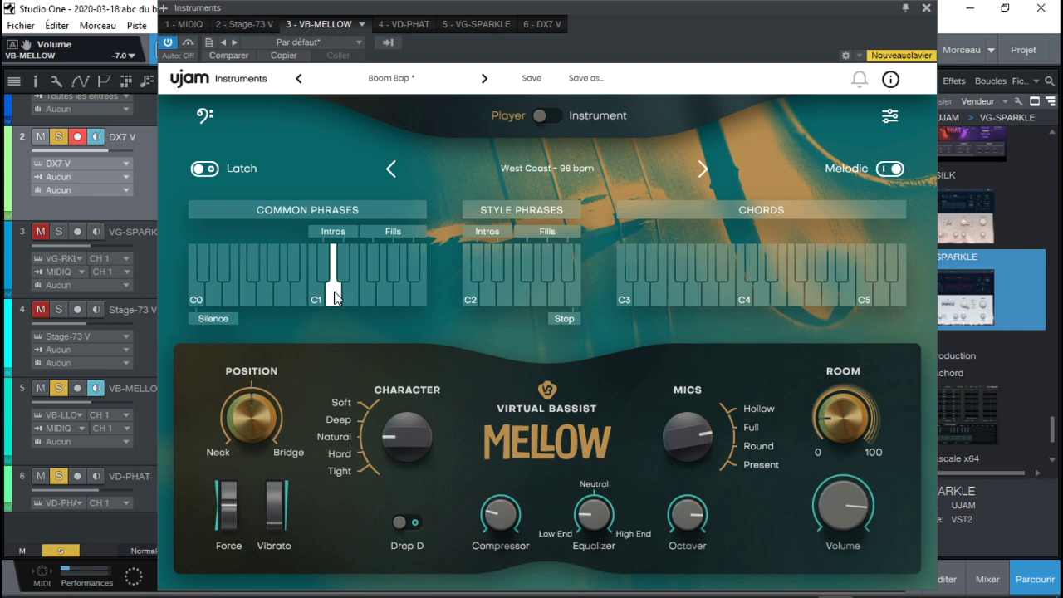
left_click(698, 270)
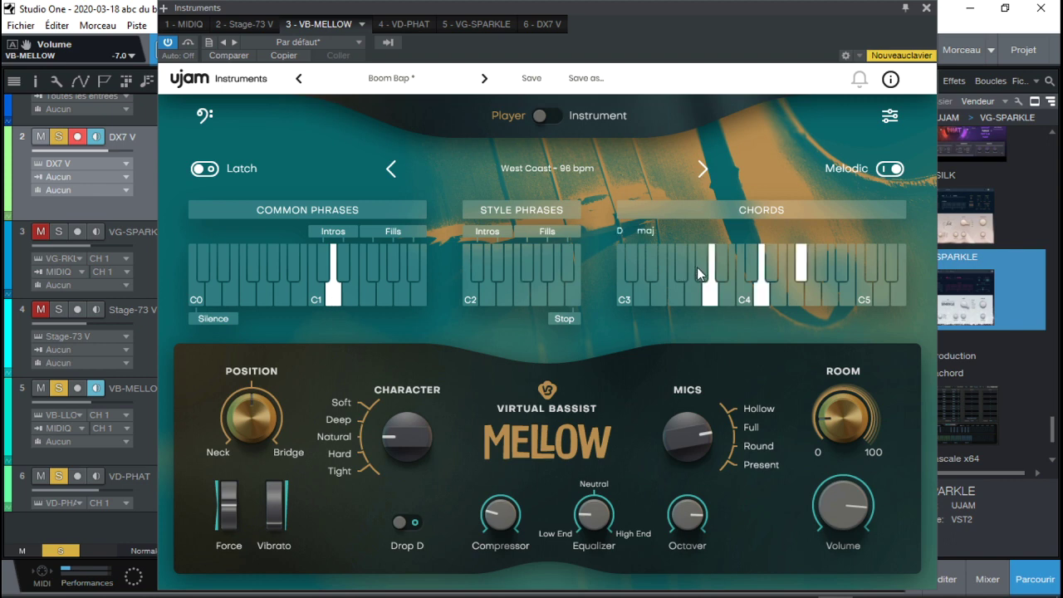
left_click(699, 274)
left_click(742, 278)
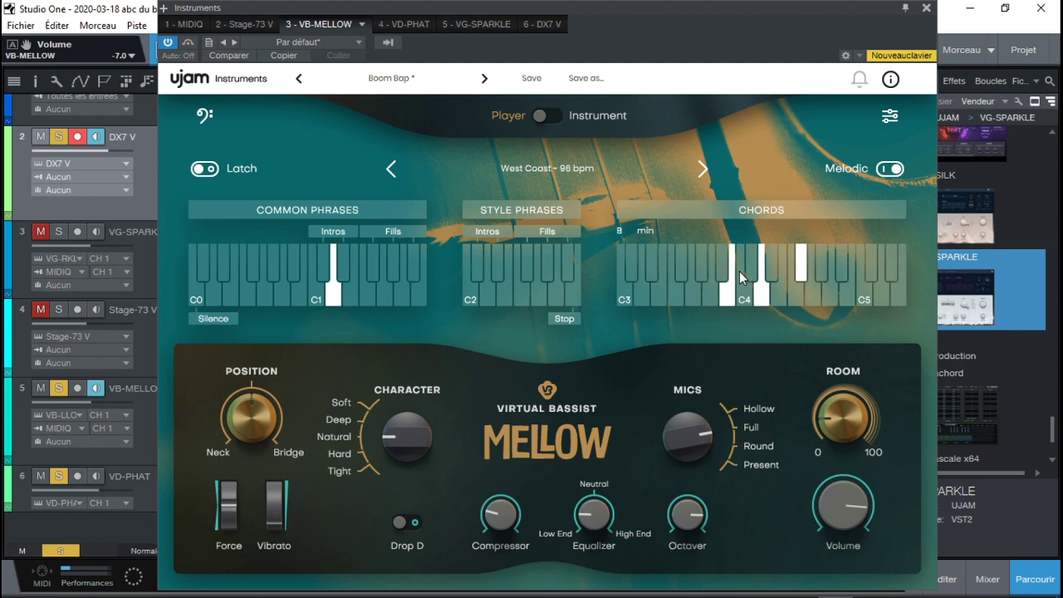
left_click(927, 8)
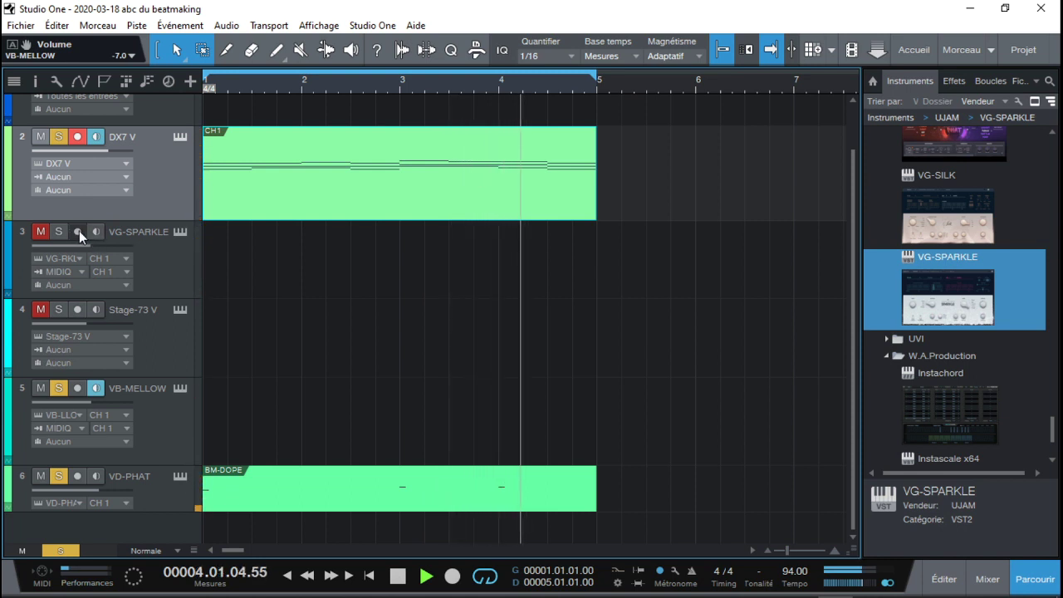
Step: Unmute and solo the VG-SPARKLE track, enable its monitoring, and open its instrument
left_click(40, 232)
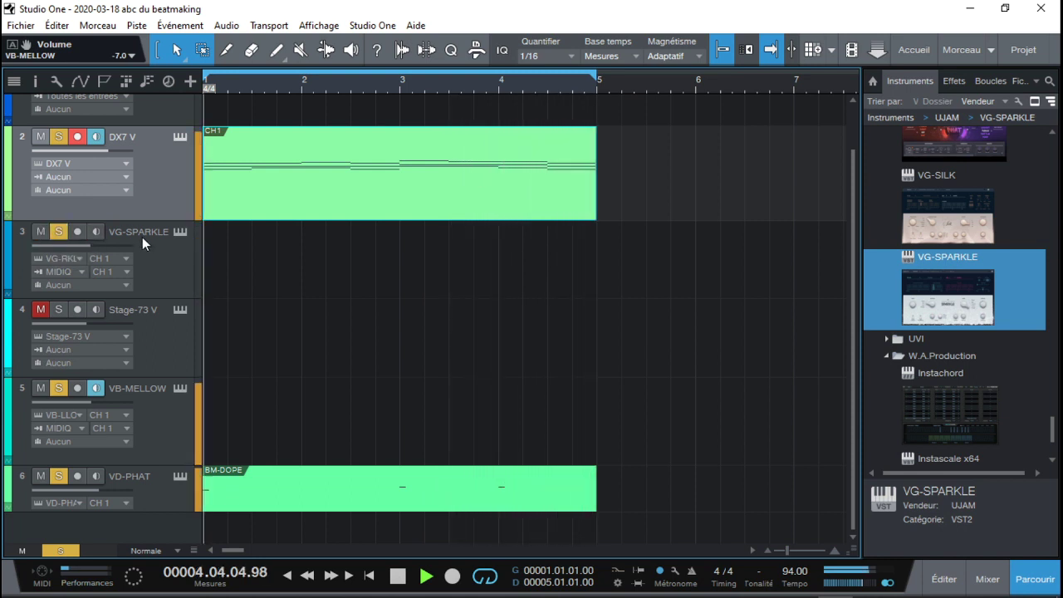
left_click(97, 232)
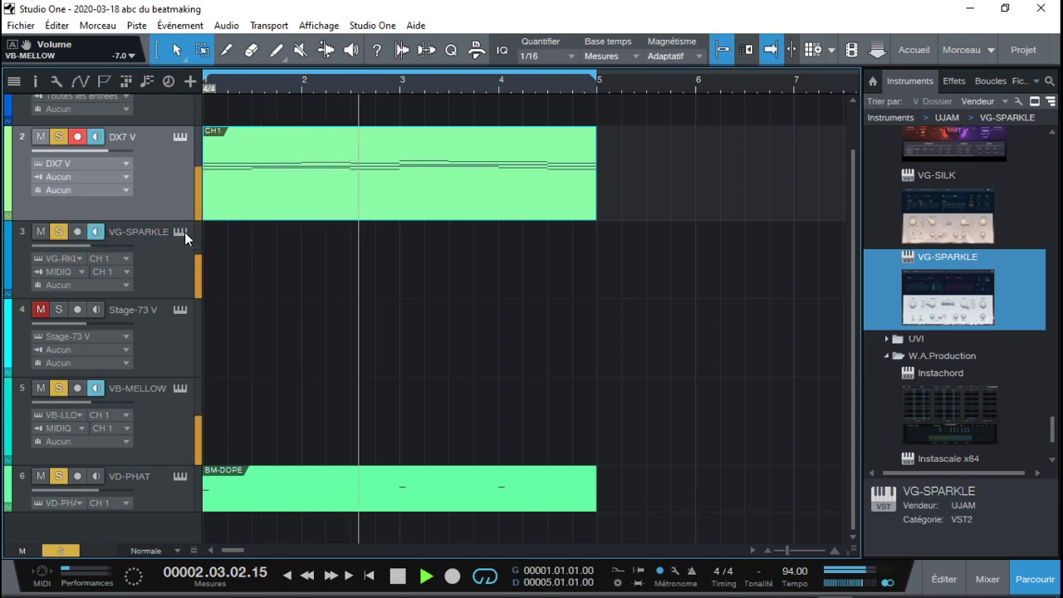
left_click(183, 232)
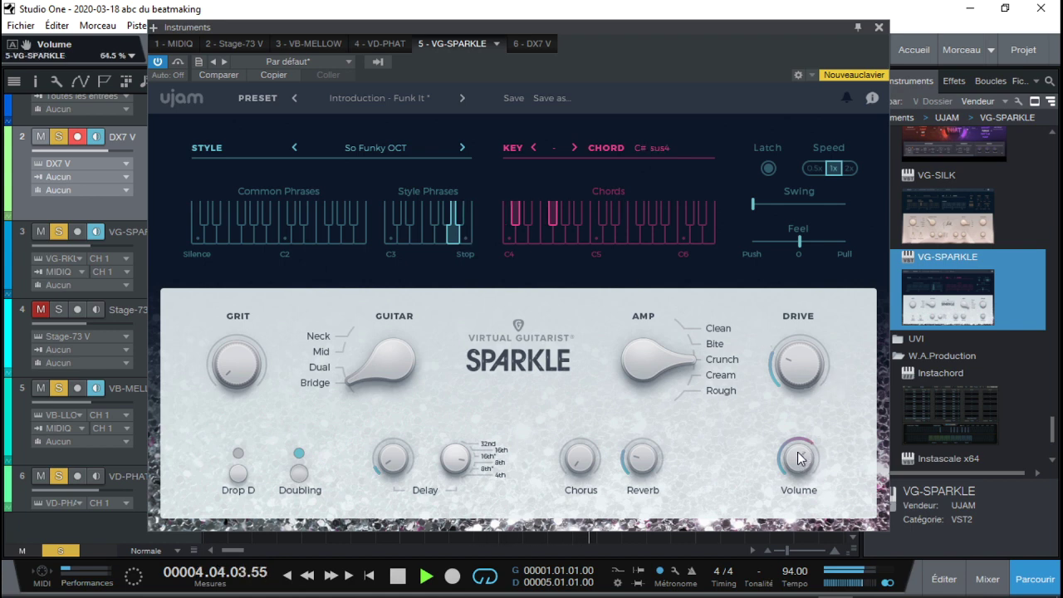
Step: Set the VG-SPARKLE instrument's Drive to 33.1 %, then unsolo and mute its track and stop playback
scroll(798, 453, "up", 1)
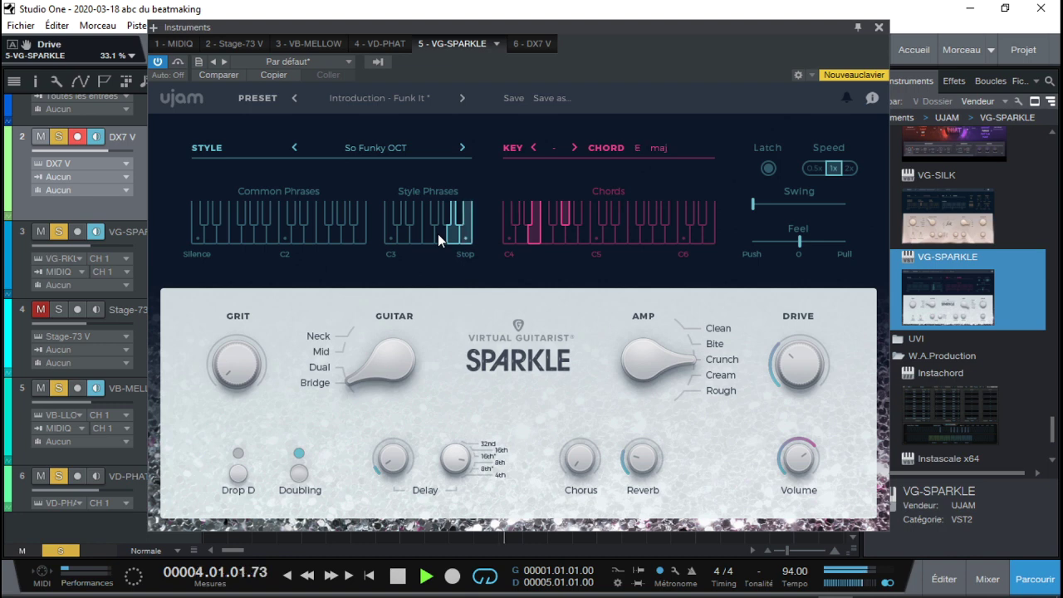
left_click(878, 27)
left_click(60, 230)
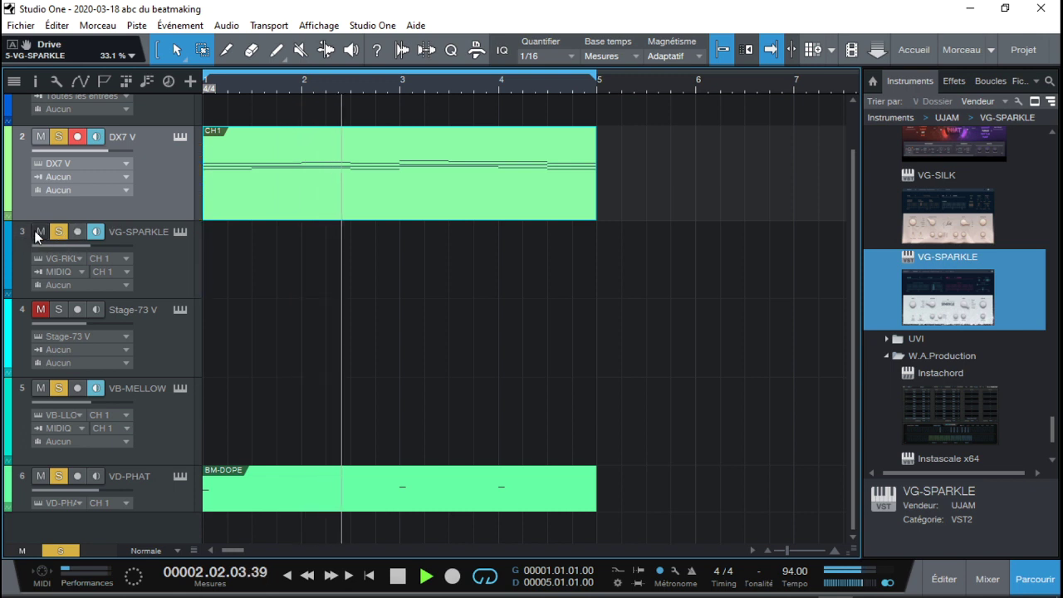
left_click(37, 231)
key("space")
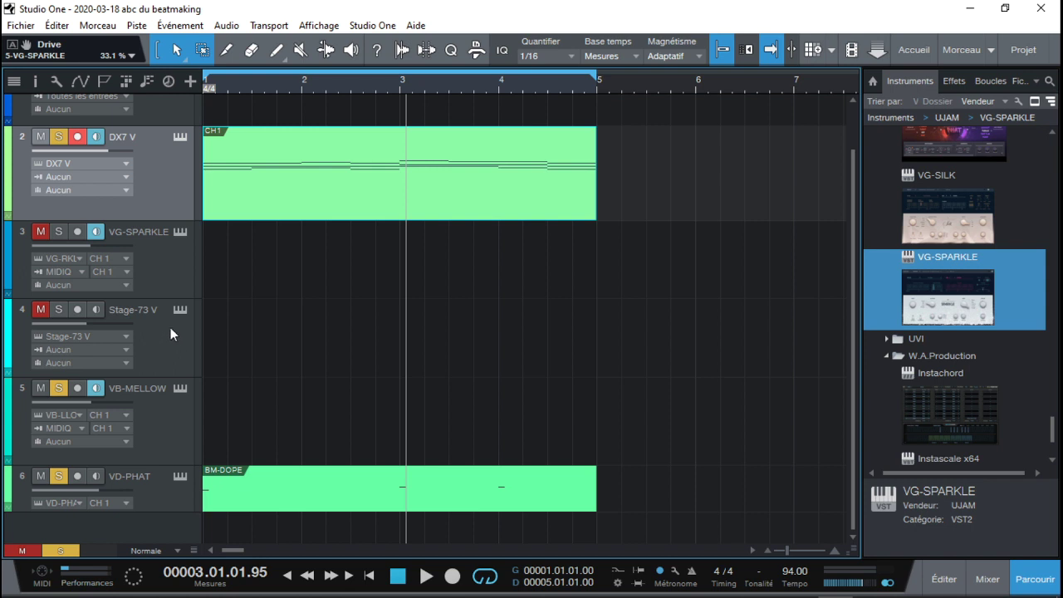
Step: Solo the Stage-73 V track and export the MIDIQ chord progression onto it at the start of bar 1
left_click(60, 310)
left_click_drag(853, 285, 850, 233)
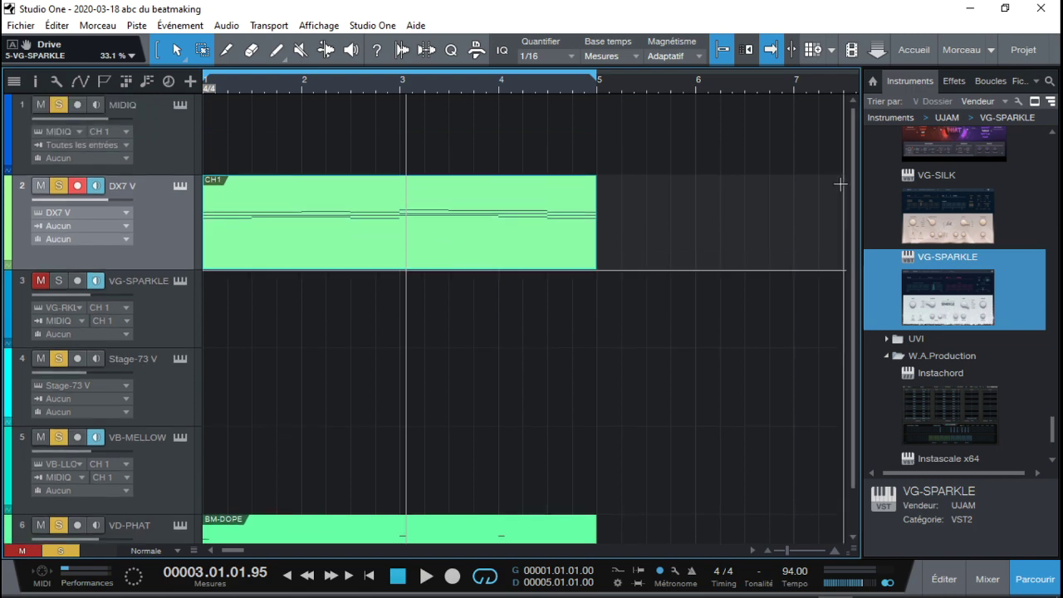
left_click(177, 105)
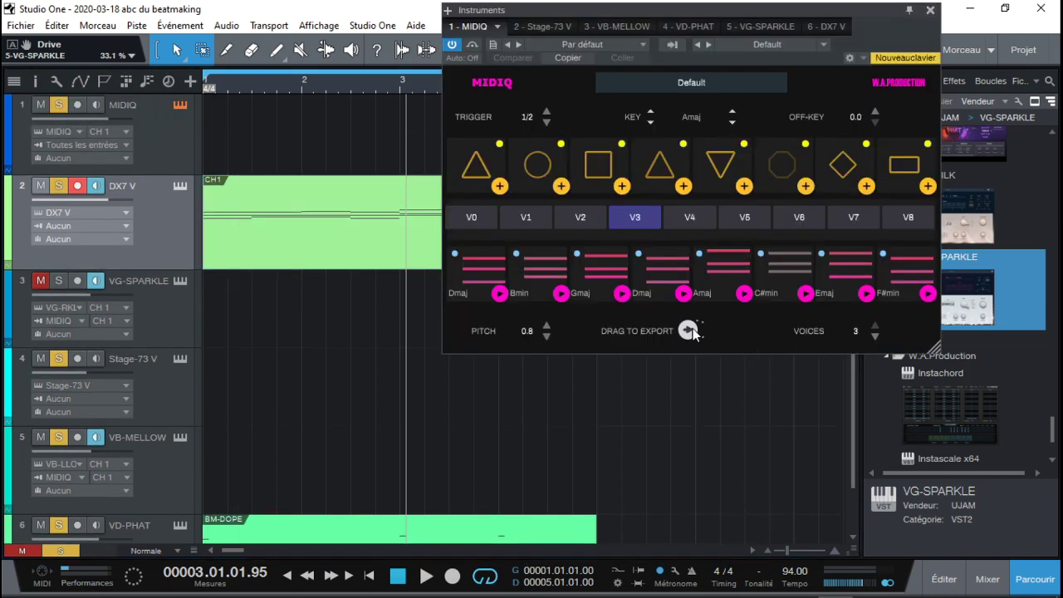
left_click_drag(693, 331, 217, 413)
left_click(110, 370)
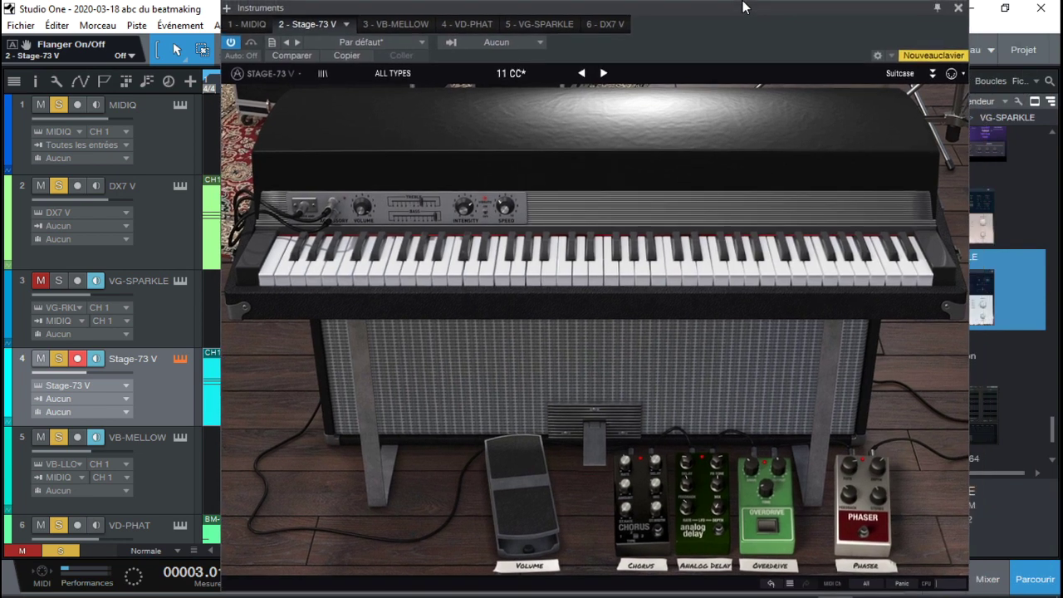
left_click(959, 7)
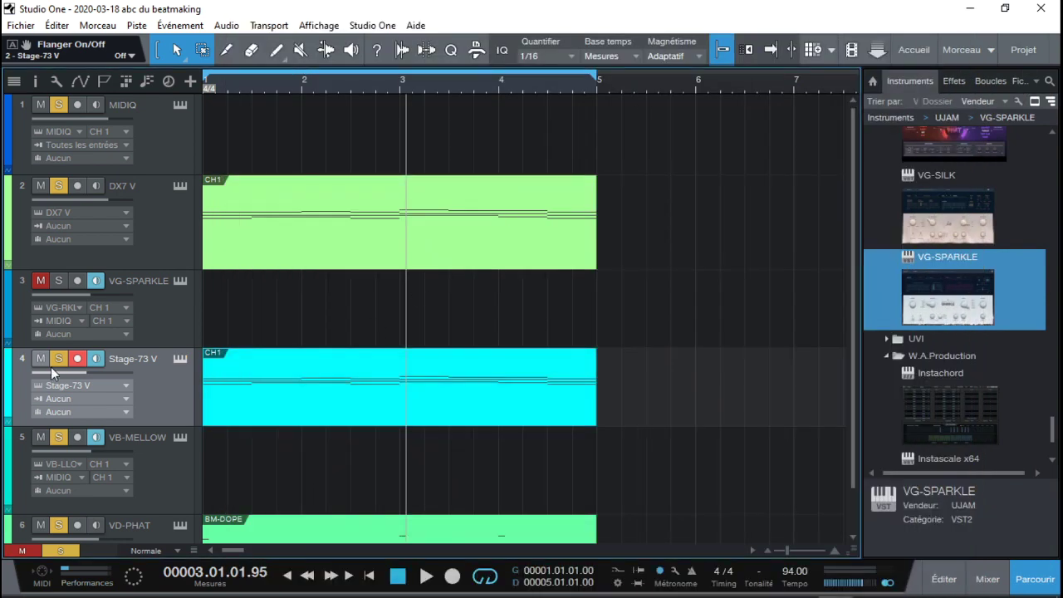
Step: Play the exported Stage-73 V chords together with the other soloed tracks
left_click(94, 359)
key("space")
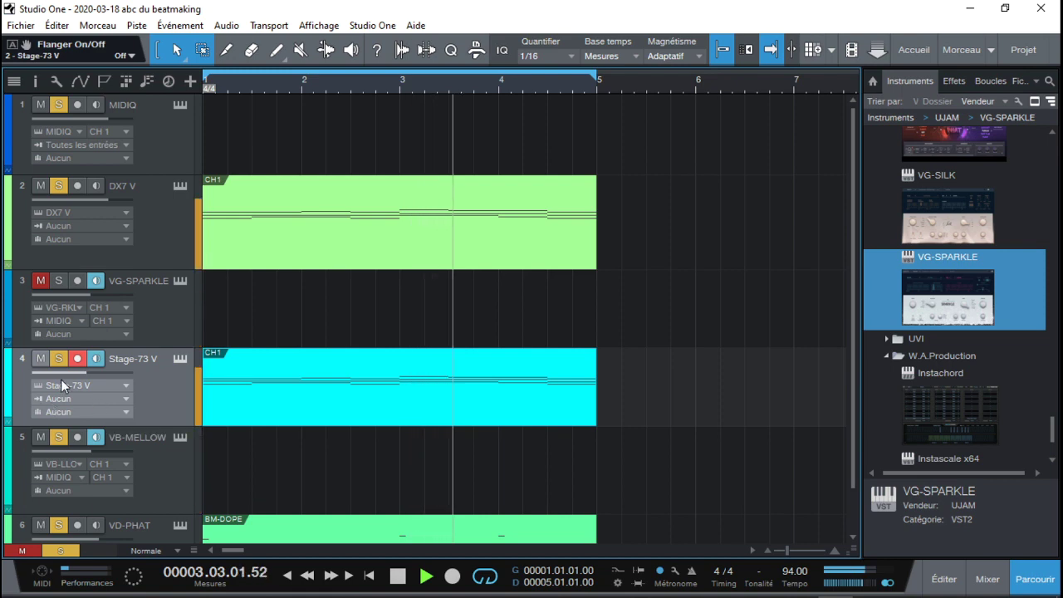
key("space")
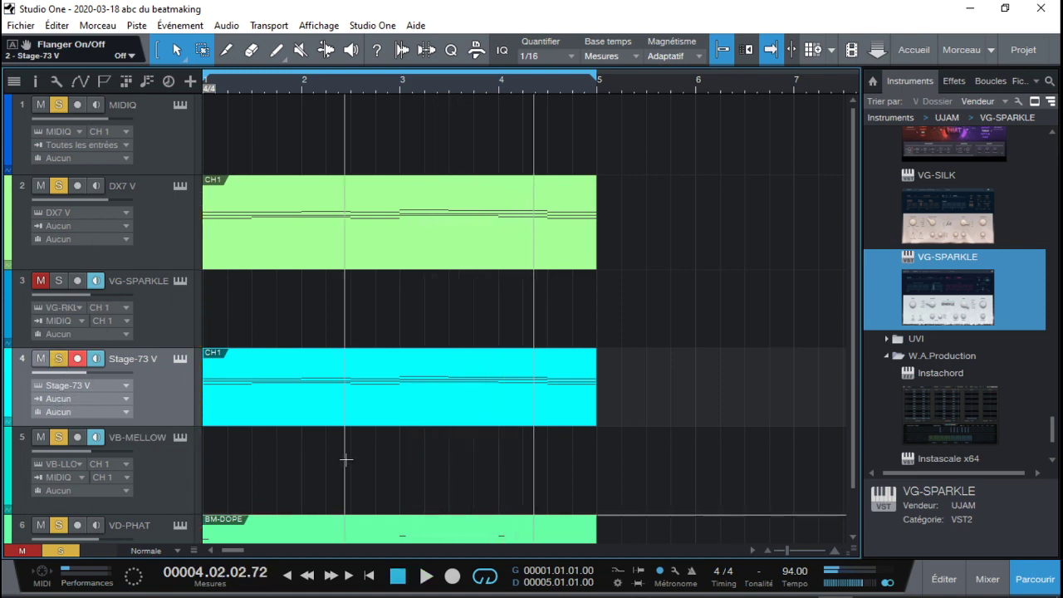
Step: Clear all solos in the mixer, solo only the Stage-73 V track, and play it briefly
left_click(985, 579)
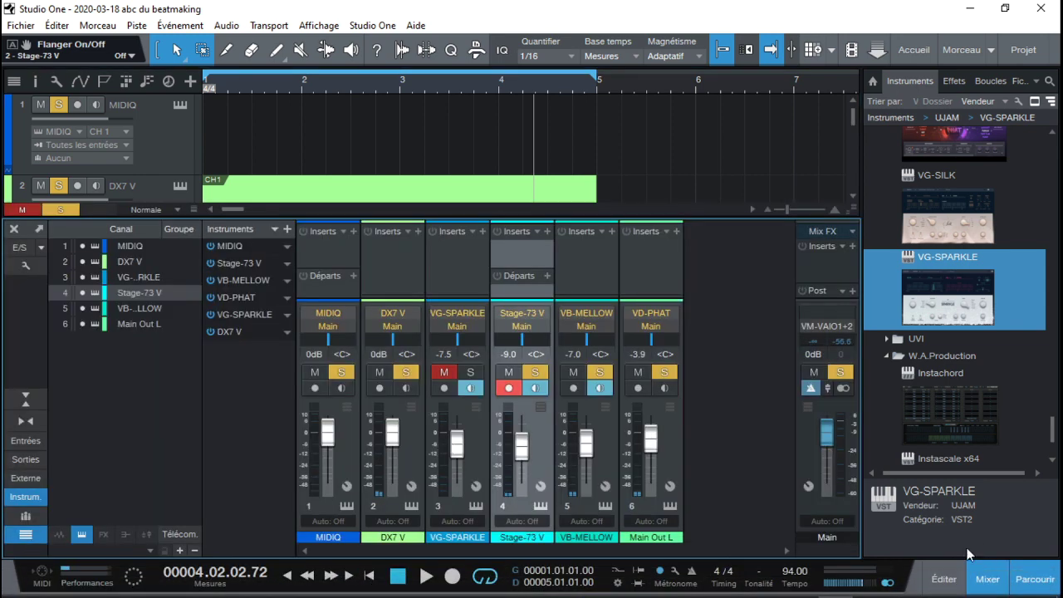
left_click(845, 370)
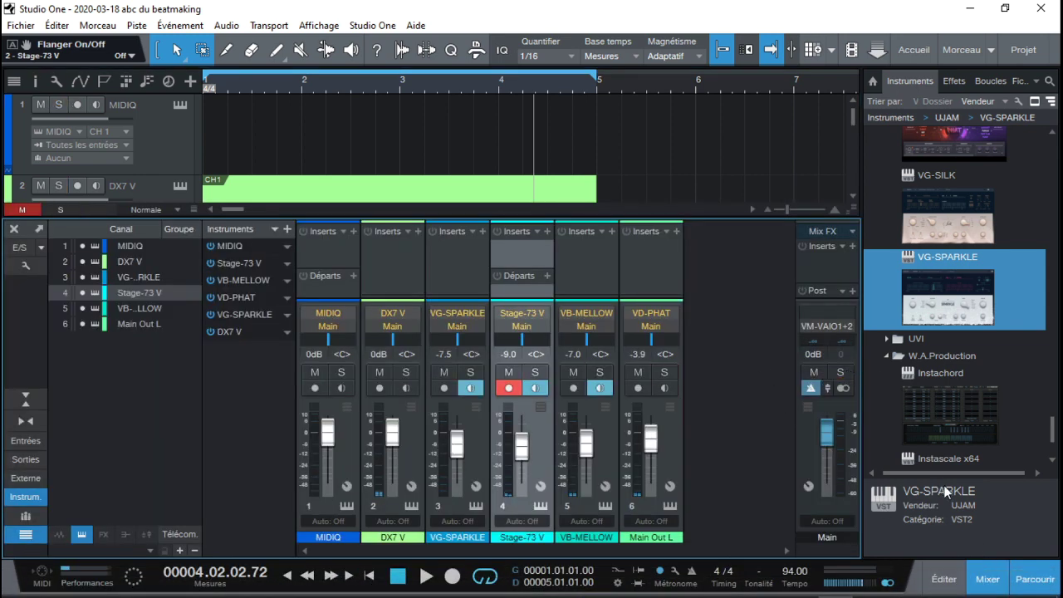
left_click(997, 584)
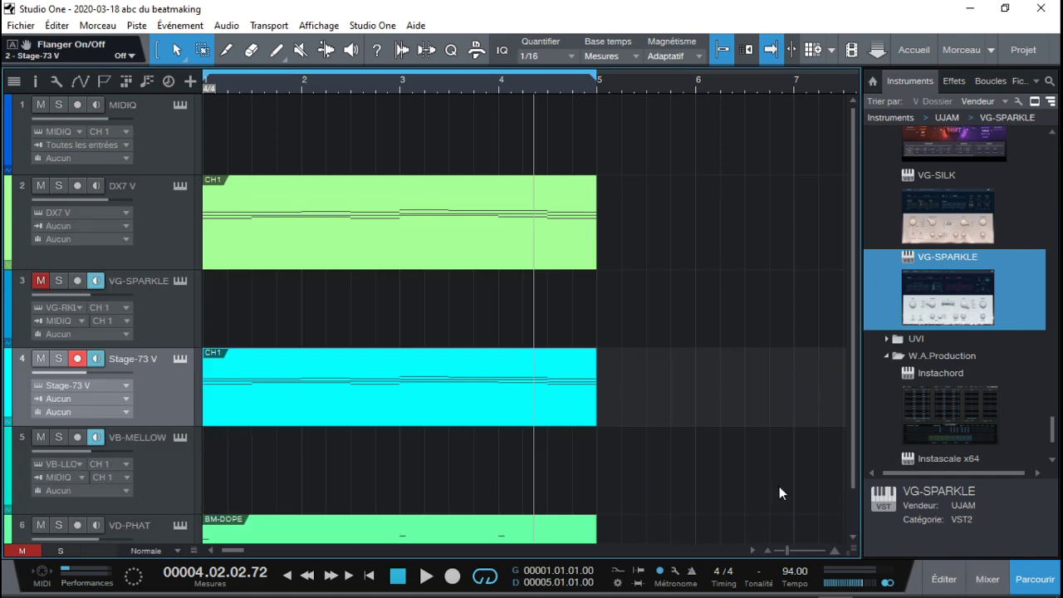
left_click(60, 359)
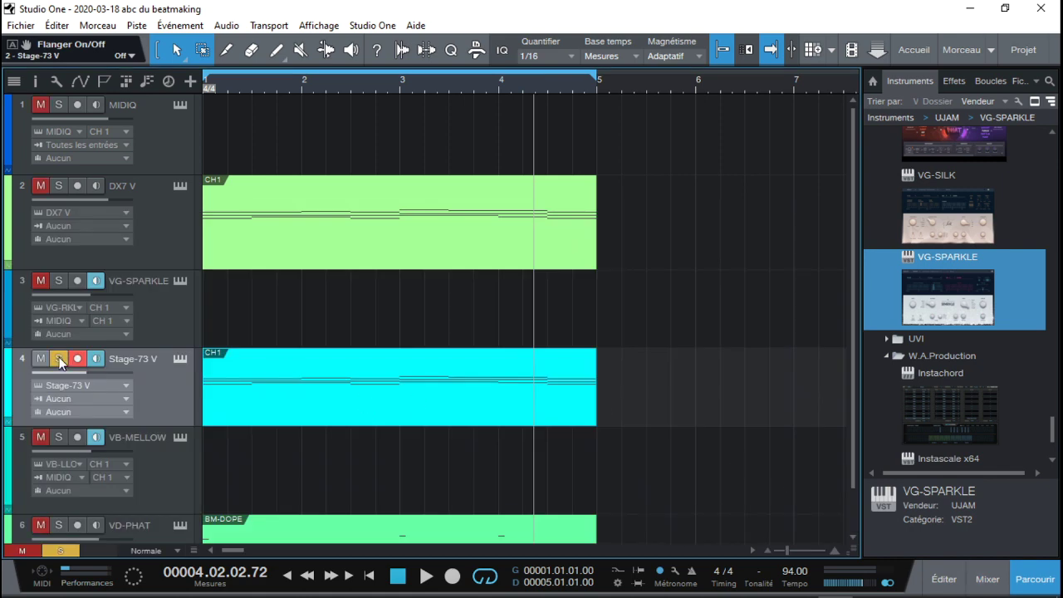
key("space")
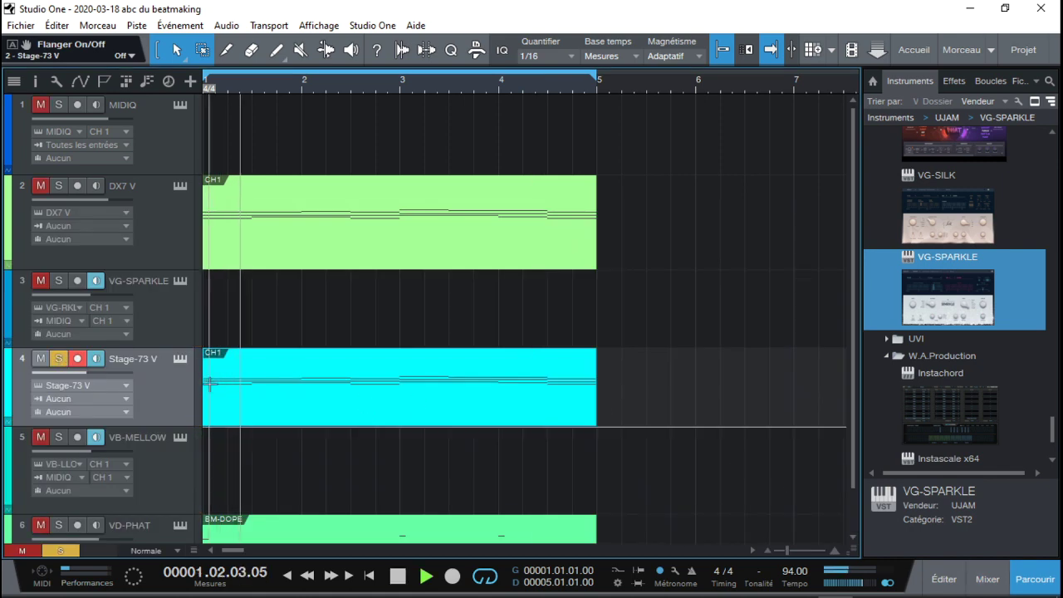
key("space")
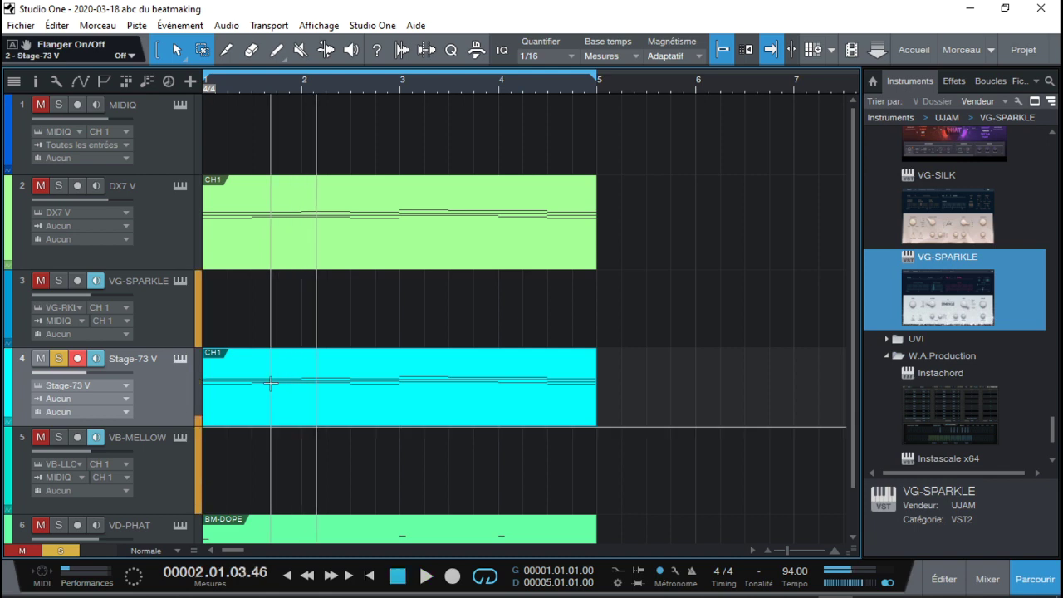
Step: Transpose all notes of the Stage-73 V clip down an octave by setting their pitch to A 2, and play them
double_click(266, 407)
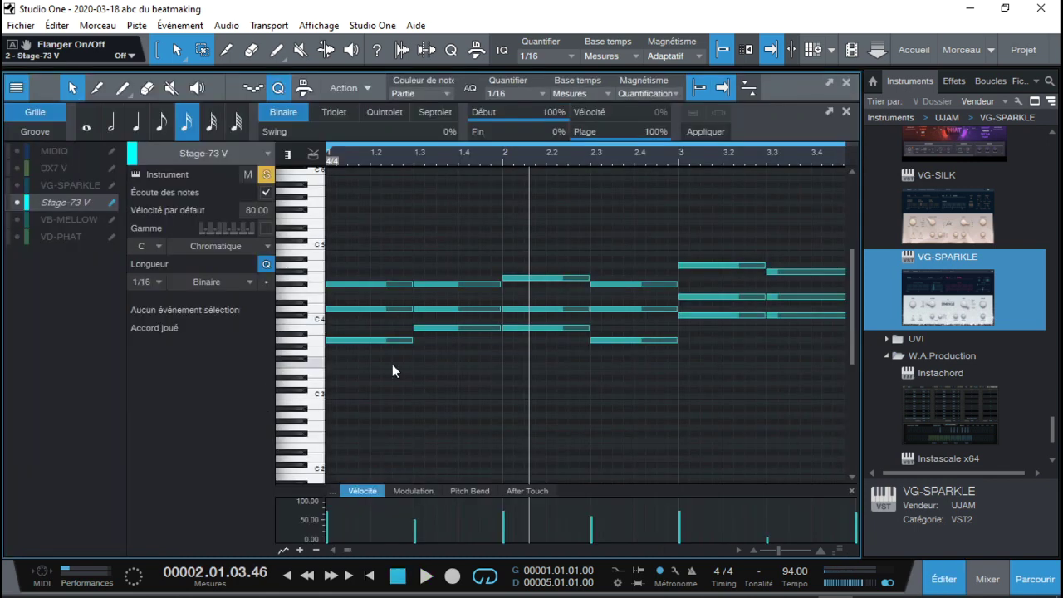
key("ctrl+a")
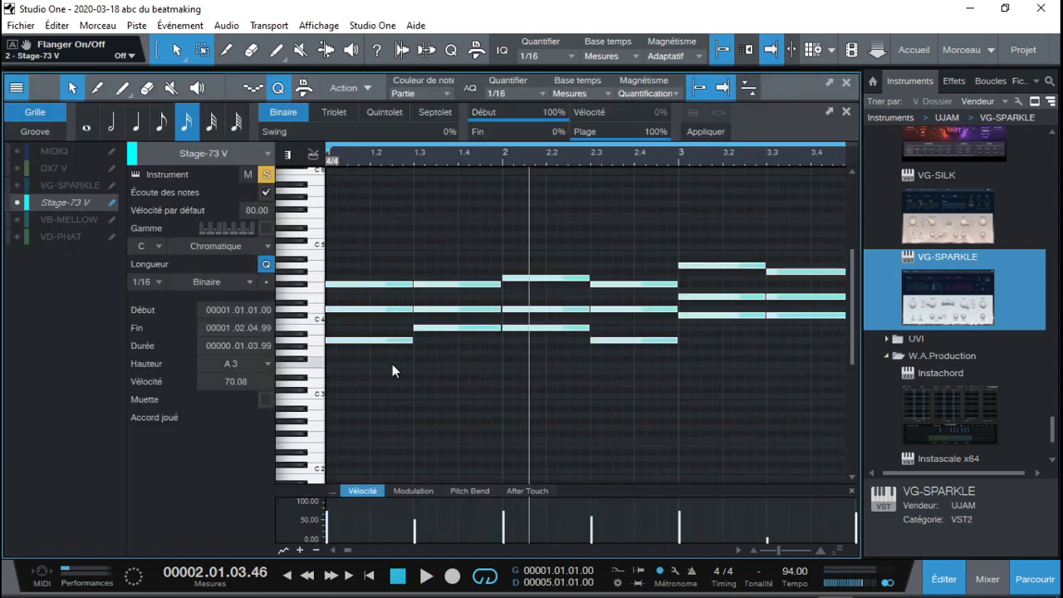
left_click(267, 364)
scroll(254, 340, "down", 10)
scroll(258, 340, "down", 2)
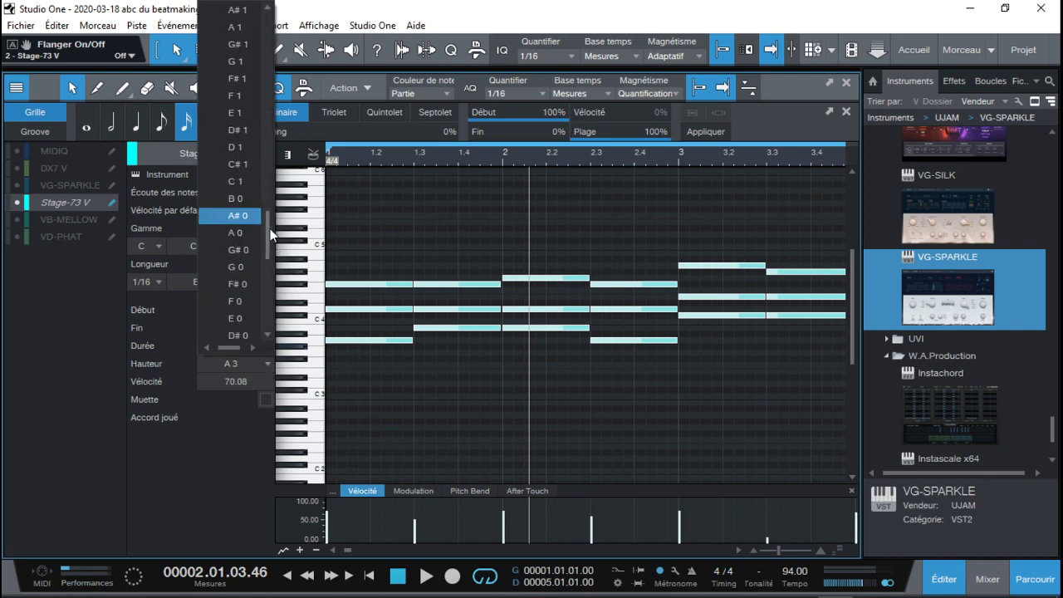
scroll(275, 204, "up", 10)
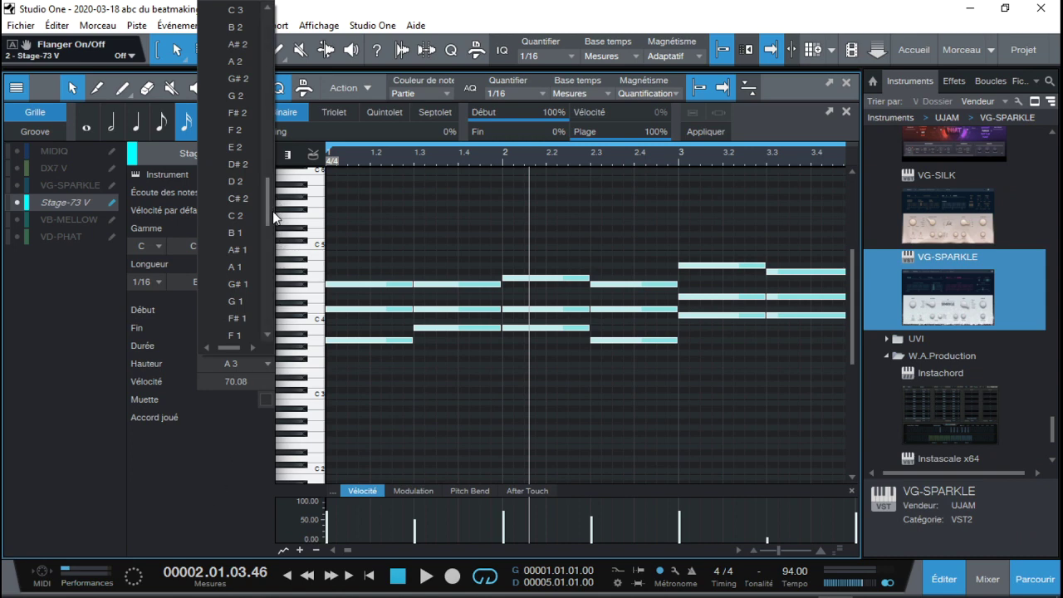
scroll(269, 211, "up", 2)
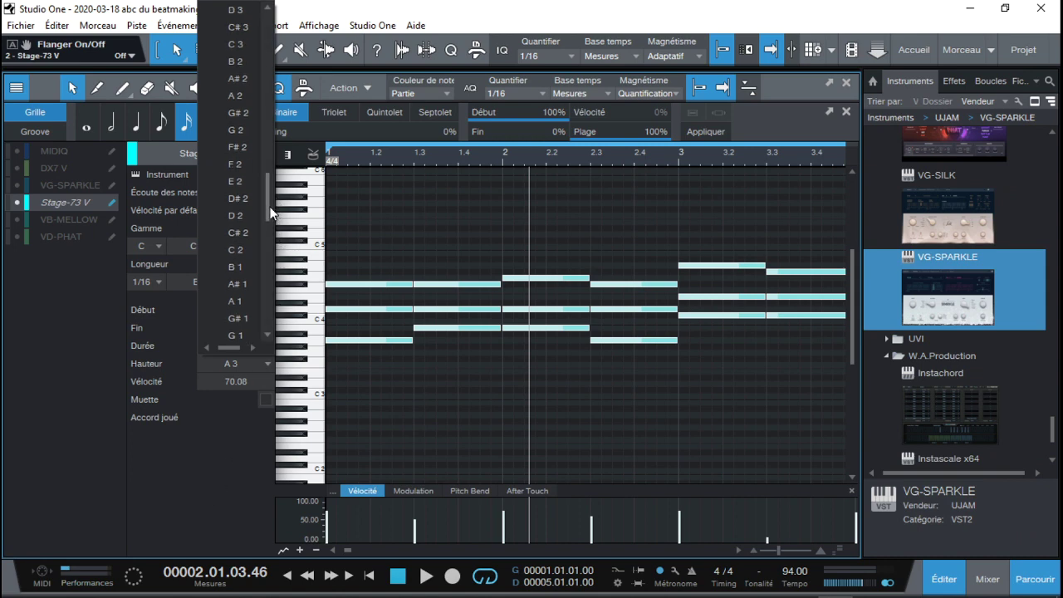
left_click(249, 96)
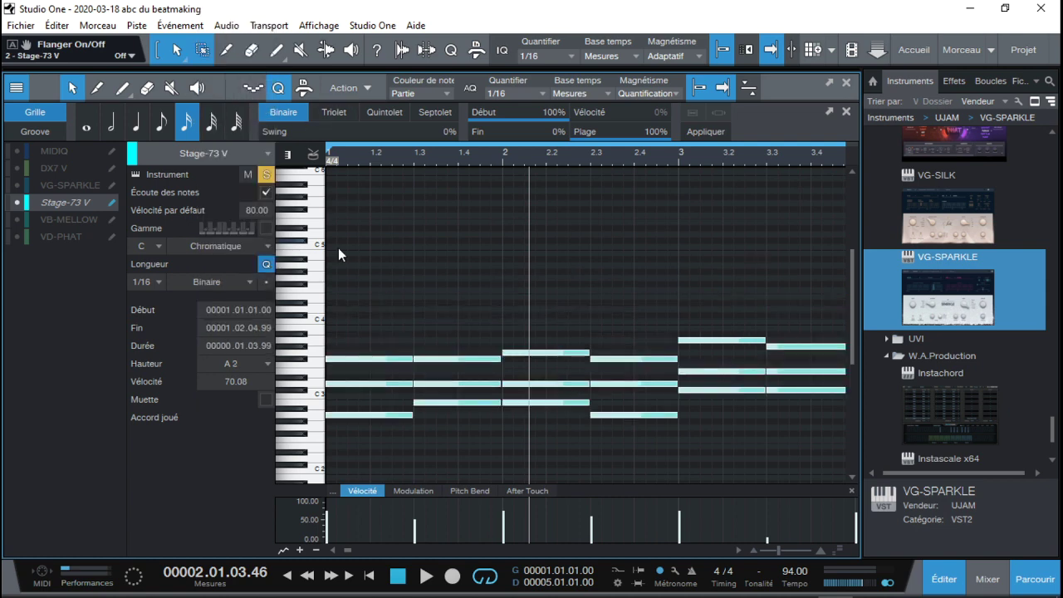
key("space")
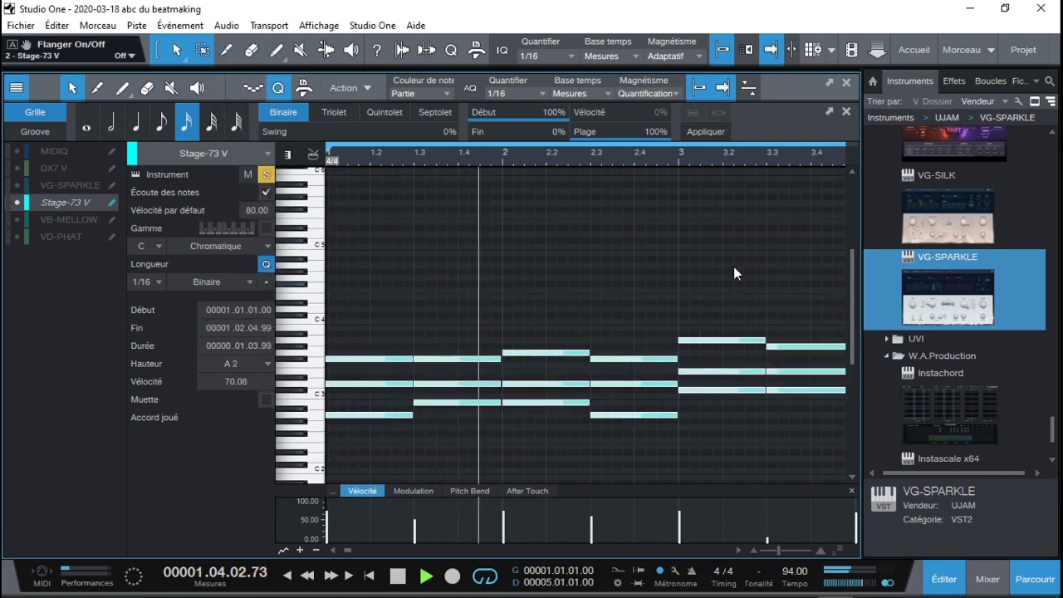
left_click(848, 113)
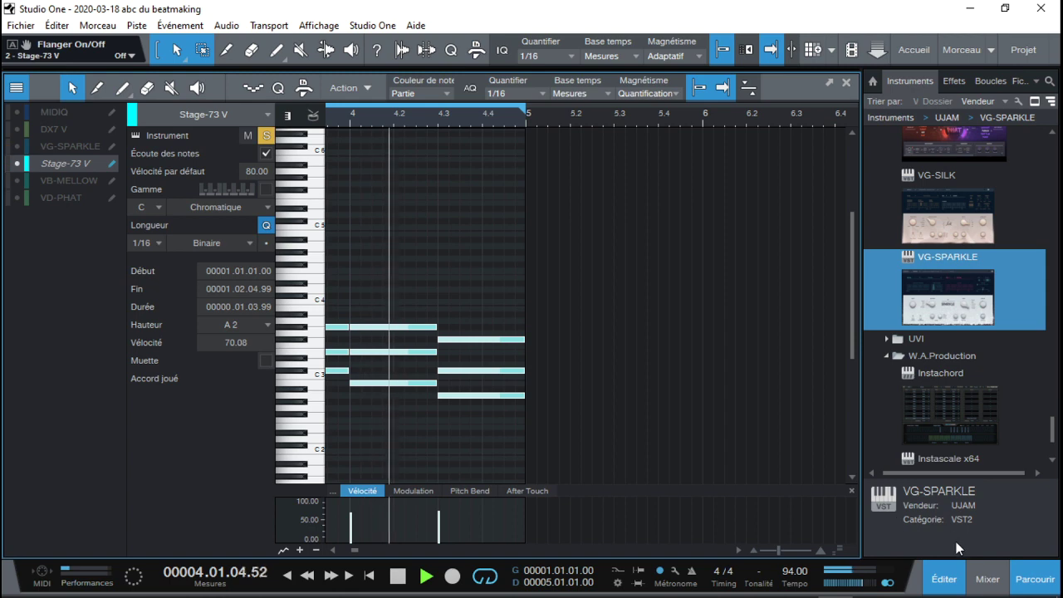
left_click(944, 579)
Step: Raise the Stage-73 V channel volume to -5.4 dB in the mixer and open its instrument
left_click(987, 579)
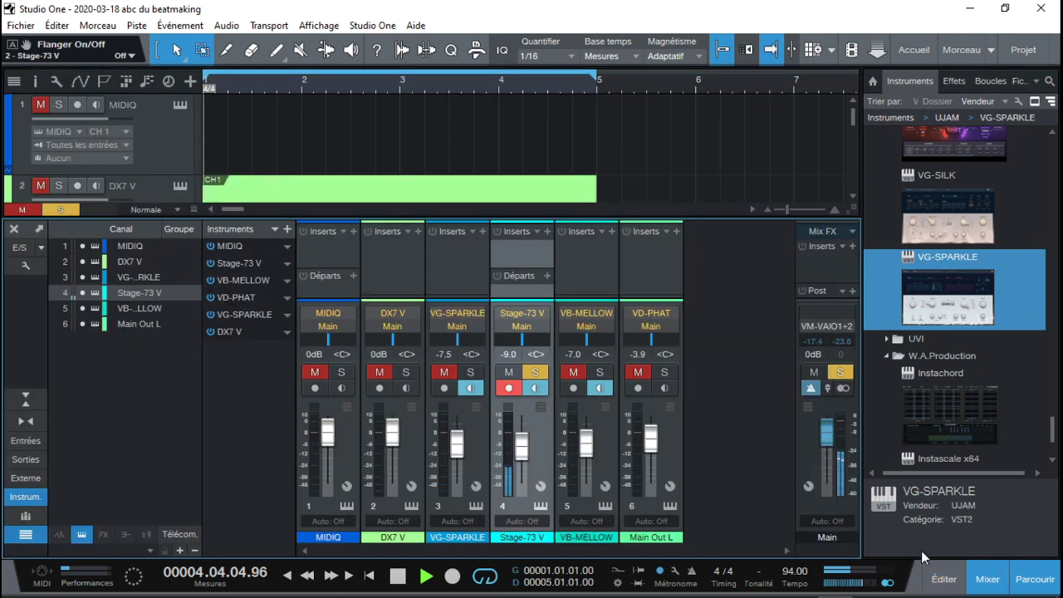
left_click_drag(521, 449, 522, 440)
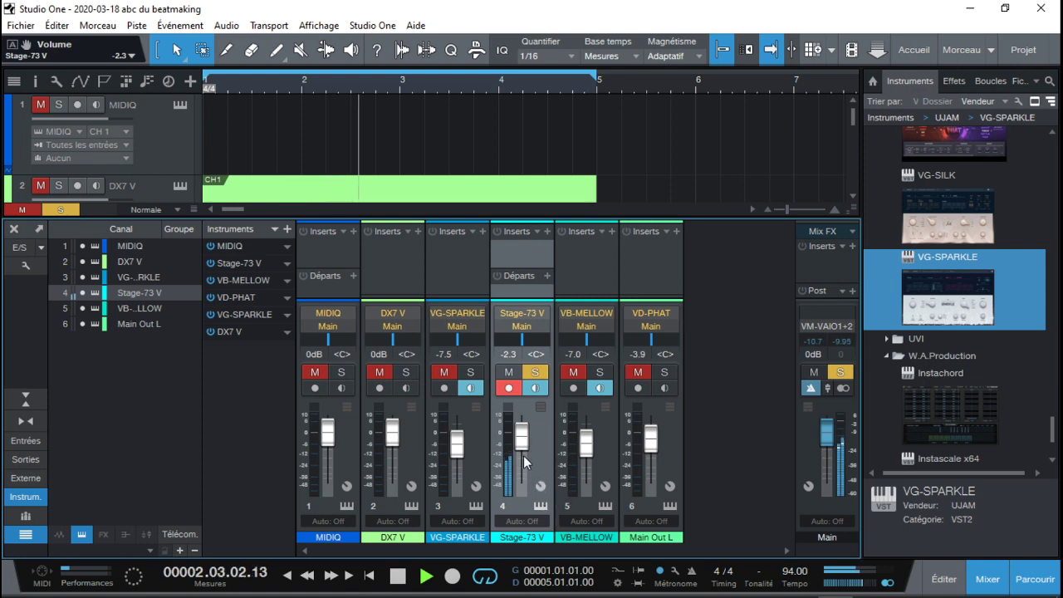
left_click_drag(527, 445, 529, 450)
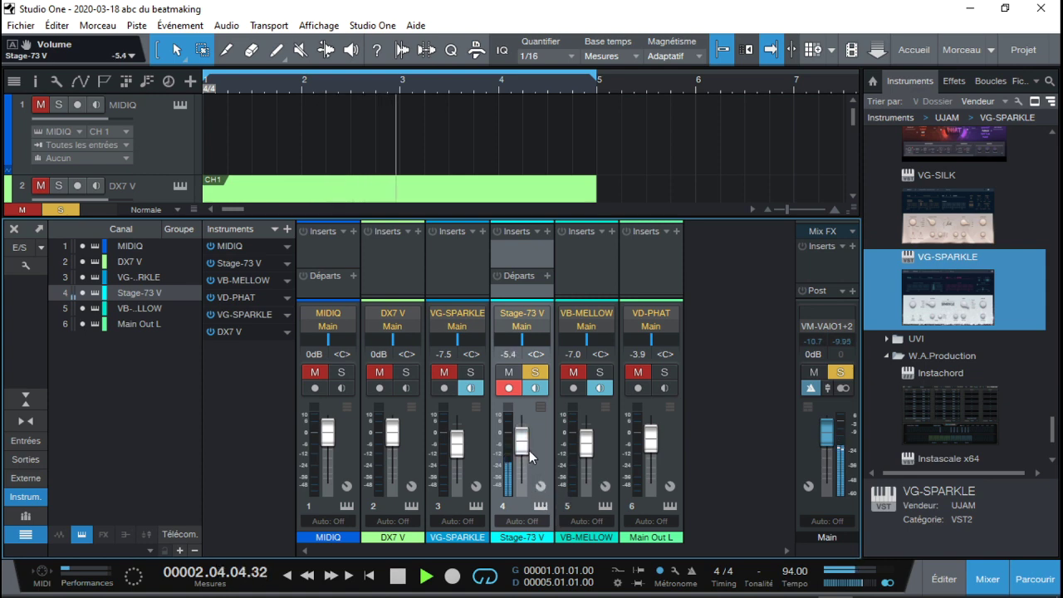
left_click(540, 505)
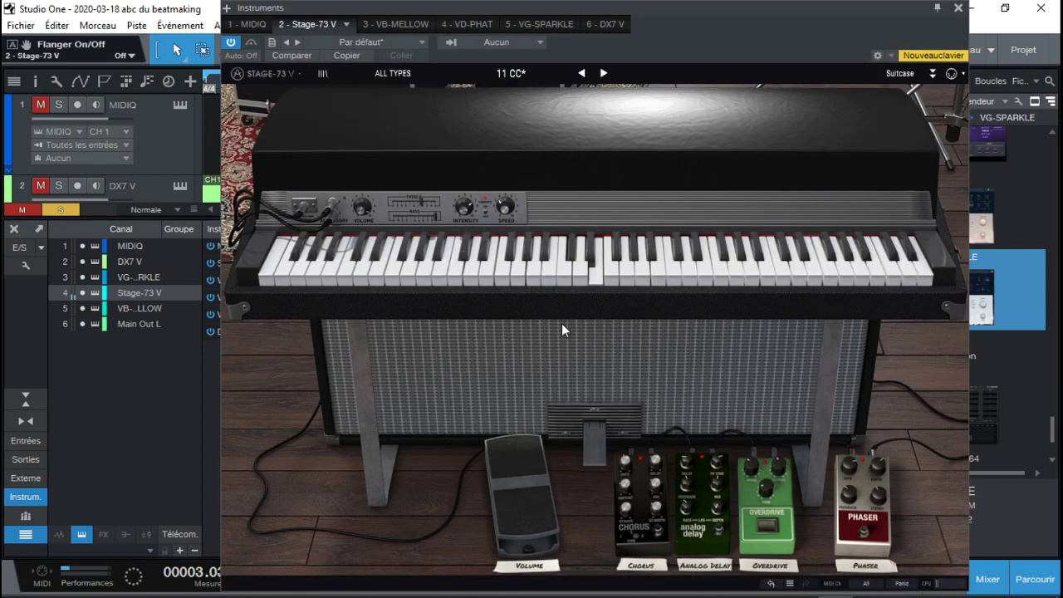
Step: Try the 80 Spirit preset in Stage-73 V with the guitar amp volume at 7.84 and Bass Boost at 3.77
left_click(602, 74)
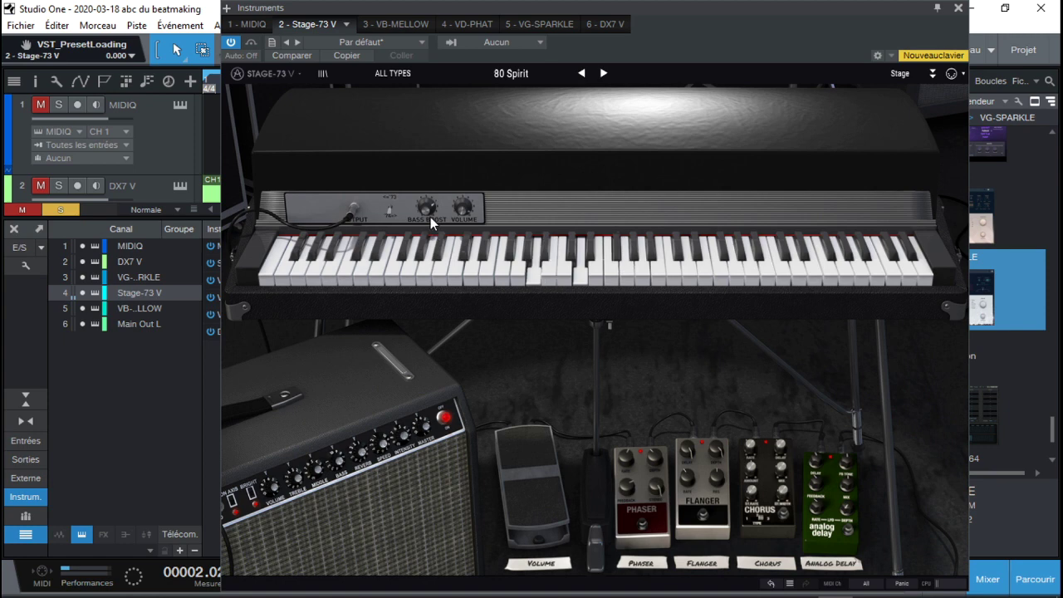
left_click_drag(302, 499, 301, 491)
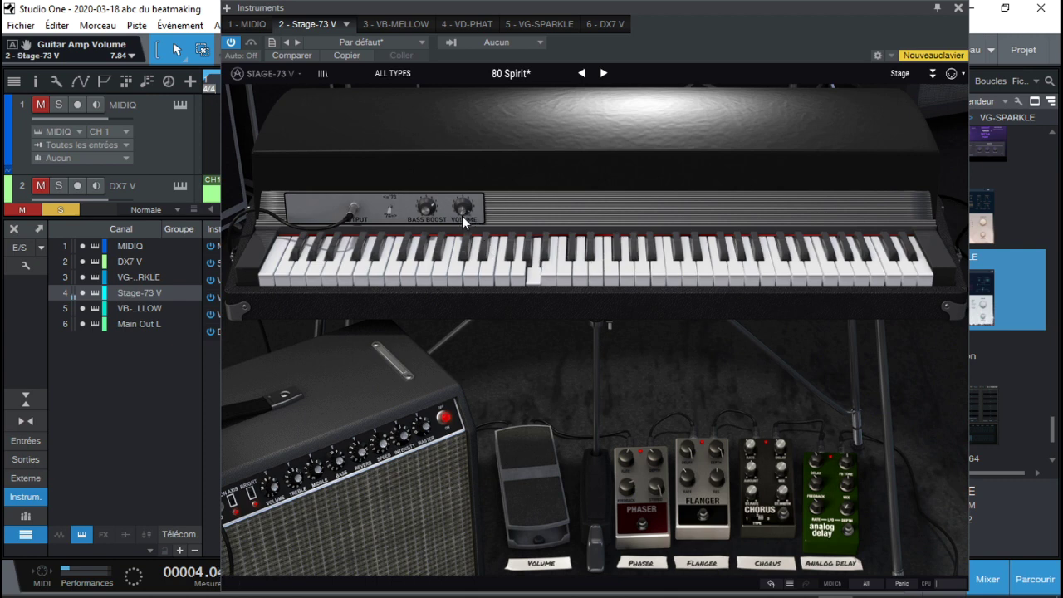
left_click(415, 210)
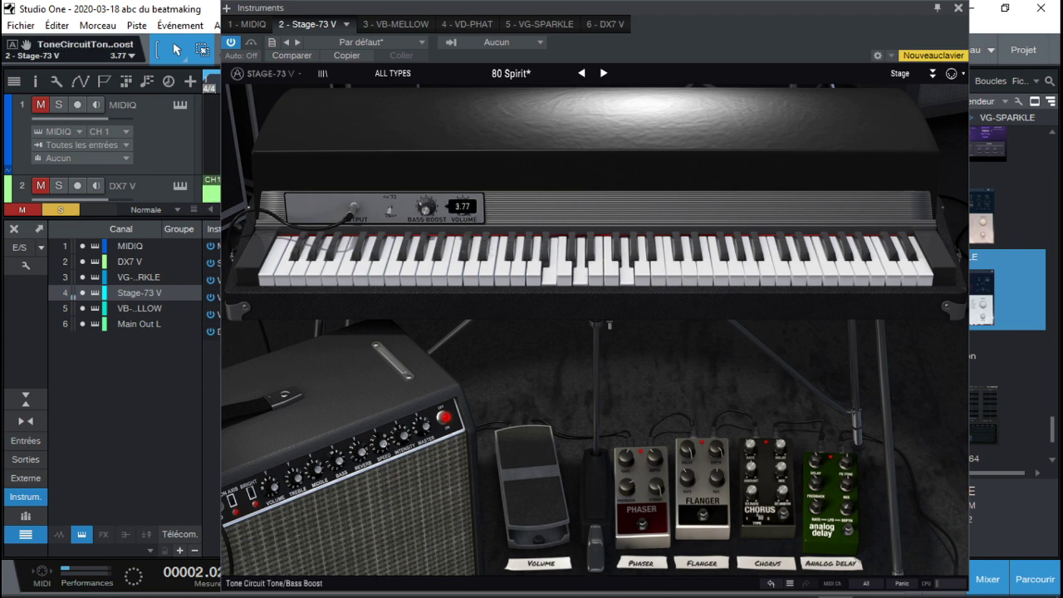
left_click_drag(426, 207, 478, 98)
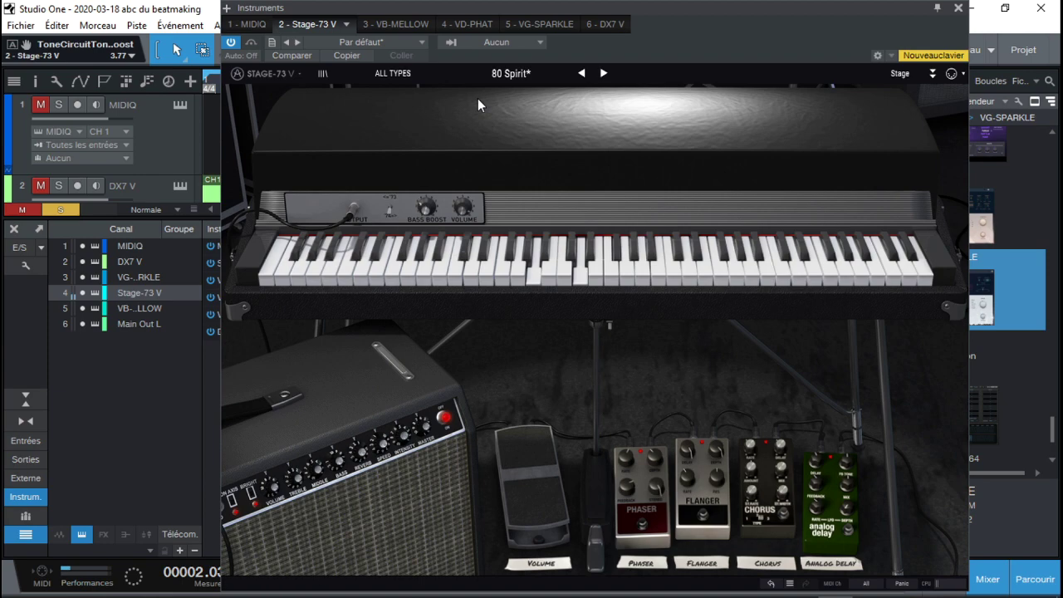
Step: Load the Arp Me preset in Stage-73 V with a preamp volume of 7.98, then close the instrument and hide the mixer
left_click(602, 73)
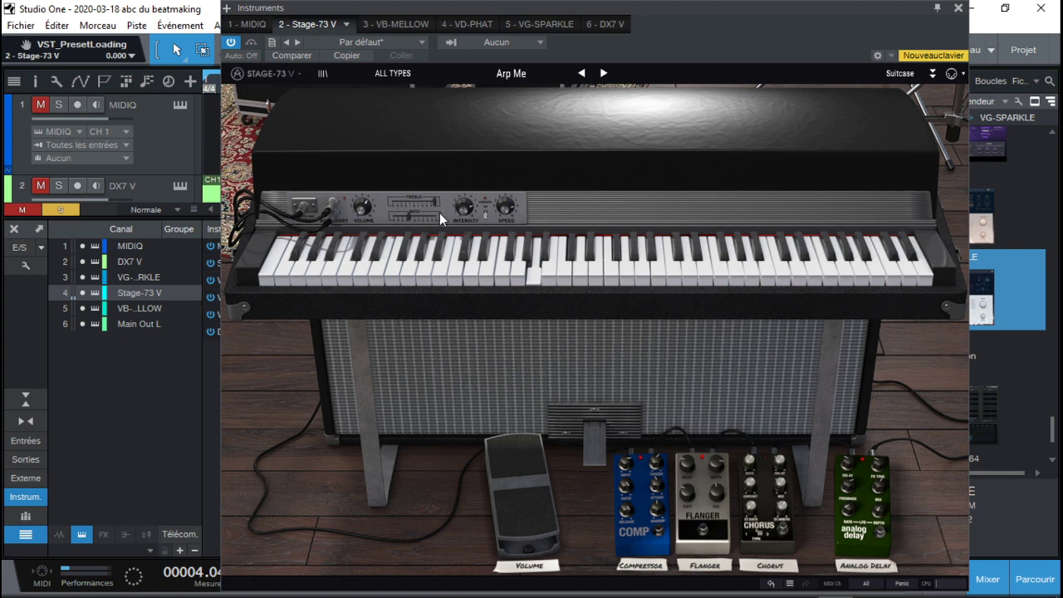
left_click_drag(362, 207, 362, 193)
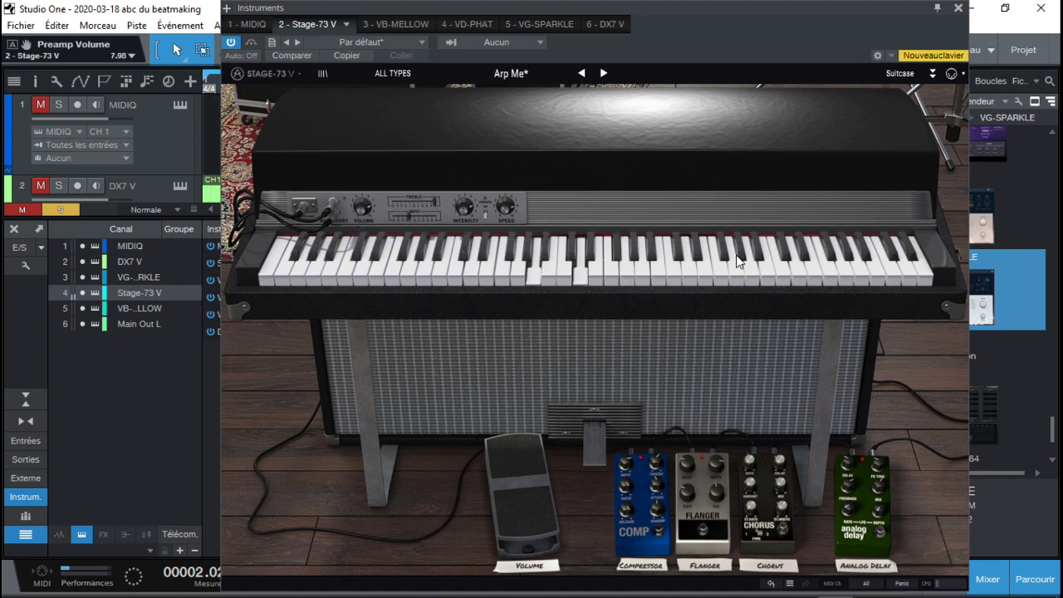
left_click(958, 7)
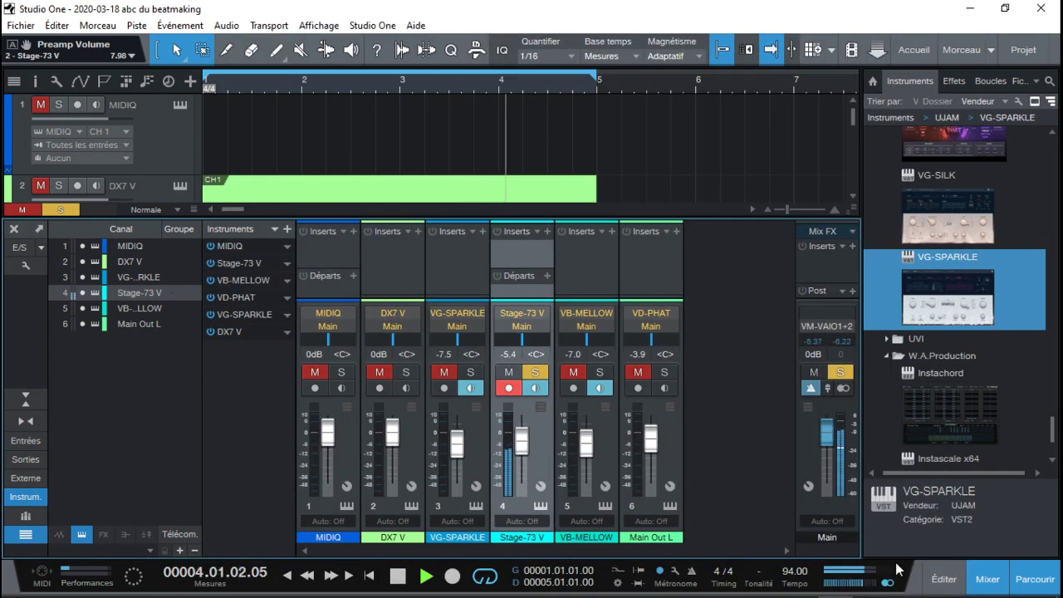
key("F3")
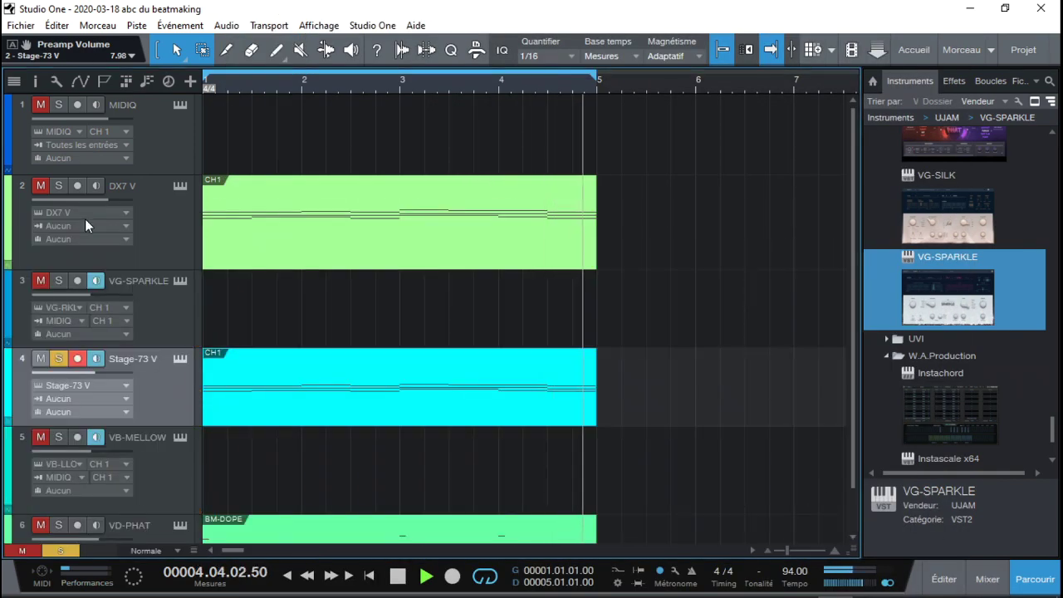
Step: Solo the DX7 V, VD-PHAT and VB-MELLOW tracks, raising VD-PHAT to -1.8 dB and VB-MELLOW to -5.4 dB in the mixer
left_click(59, 186)
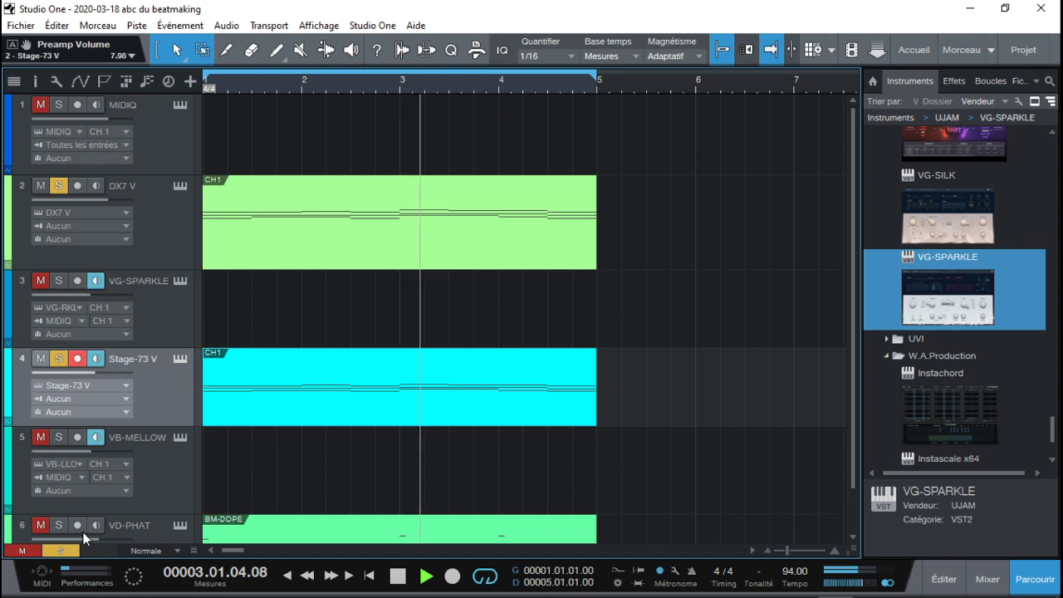
left_click(58, 525)
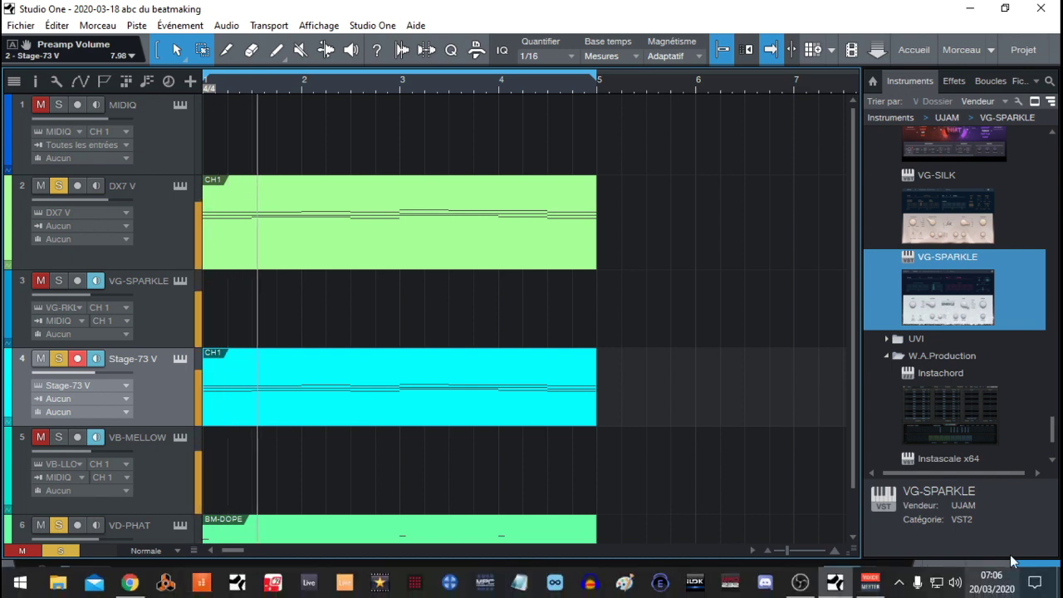
key("F3")
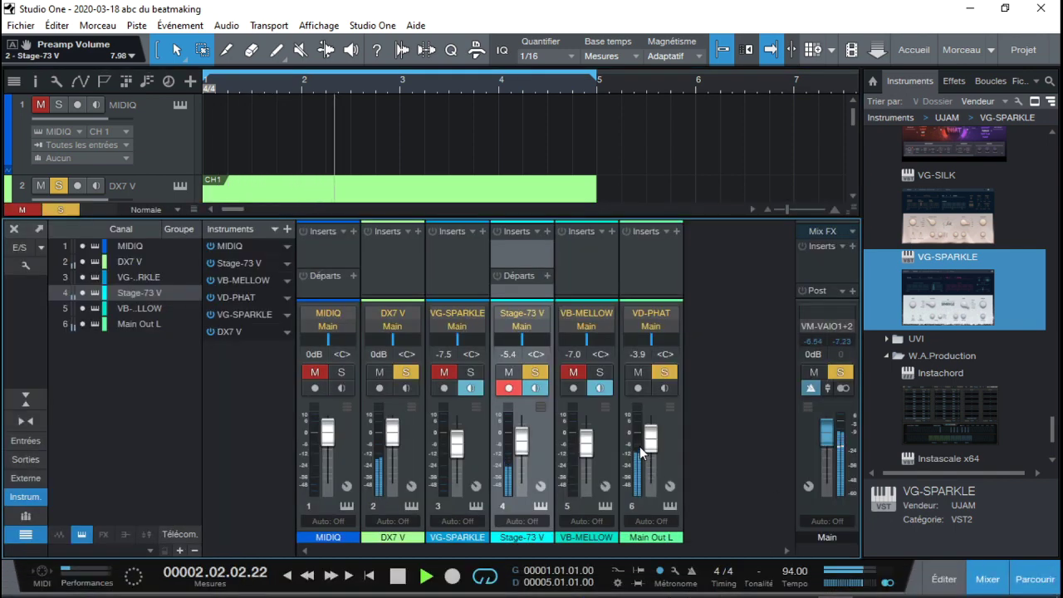
left_click_drag(645, 453, 647, 447)
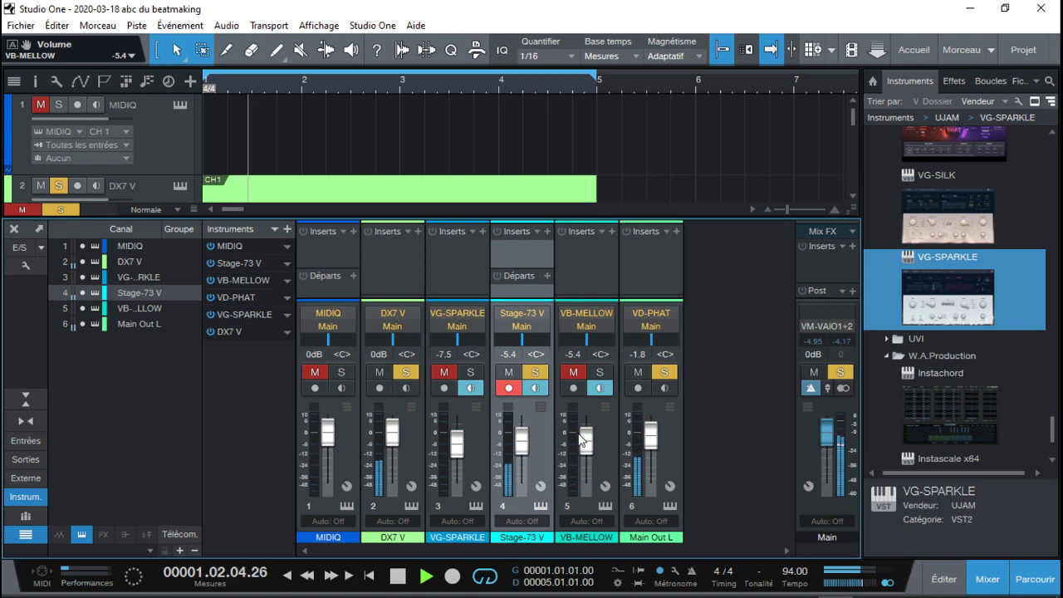
left_click(573, 373)
left_click(600, 373)
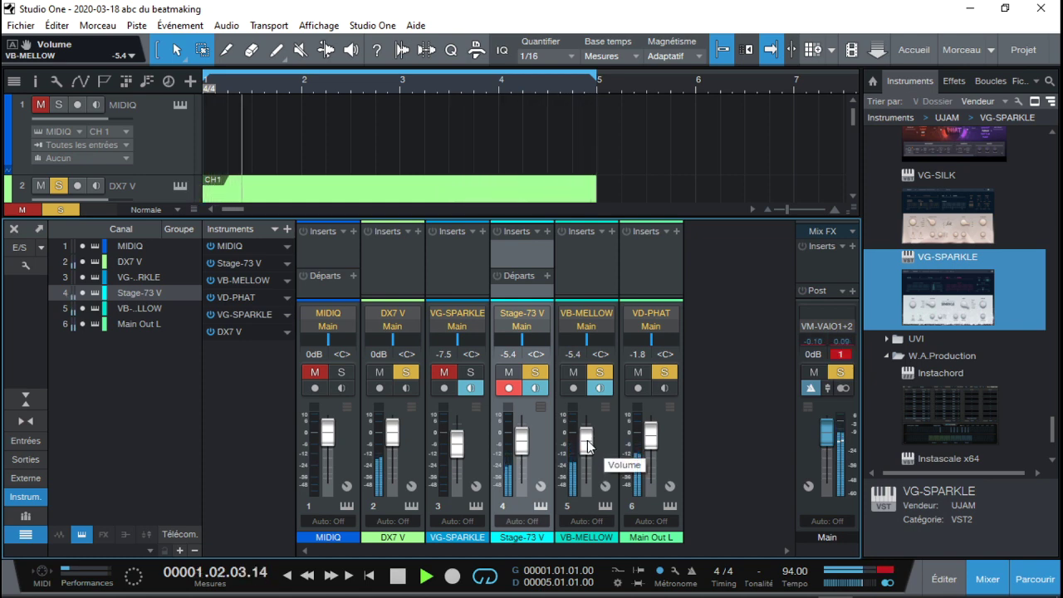
Step: Lower VB-MELLOW to -9.0 dB, VD-PHAT to -5.9 dB, Stage-73 V to -8.5 dB and DX7 V to -5.4 dB, and clear all solos
left_click_drag(587, 447, 587, 458)
left_click_drag(653, 439, 652, 447)
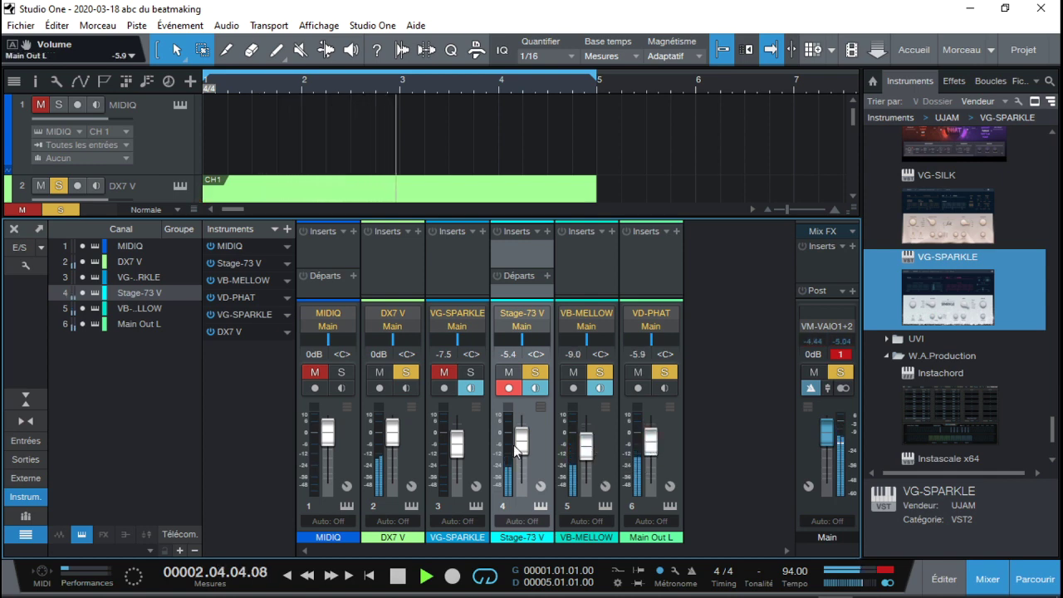
left_click_drag(519, 451, 519, 456)
left_click_drag(389, 437, 391, 446)
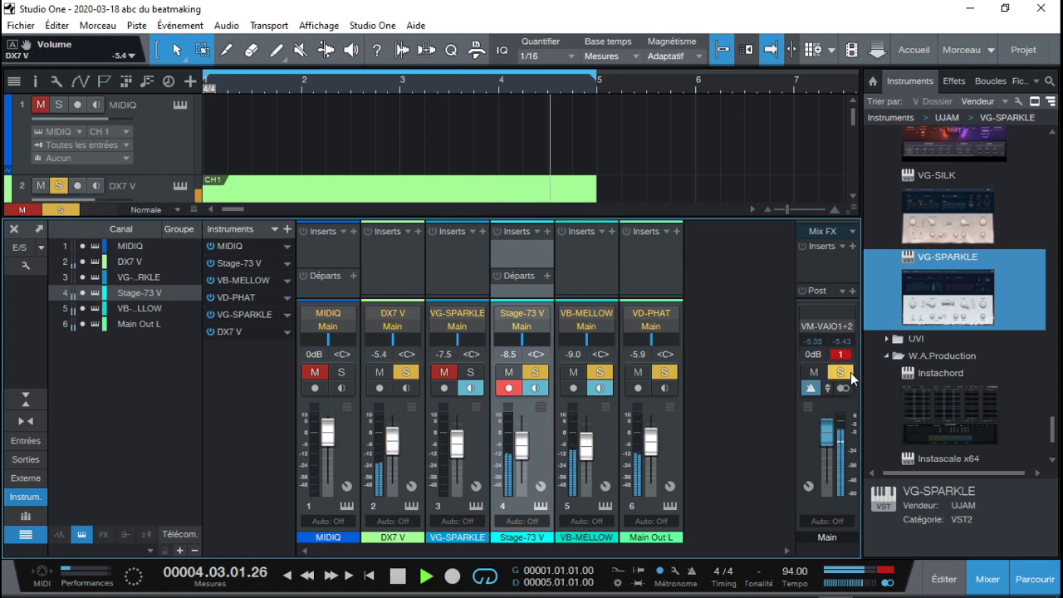
key("shift+s")
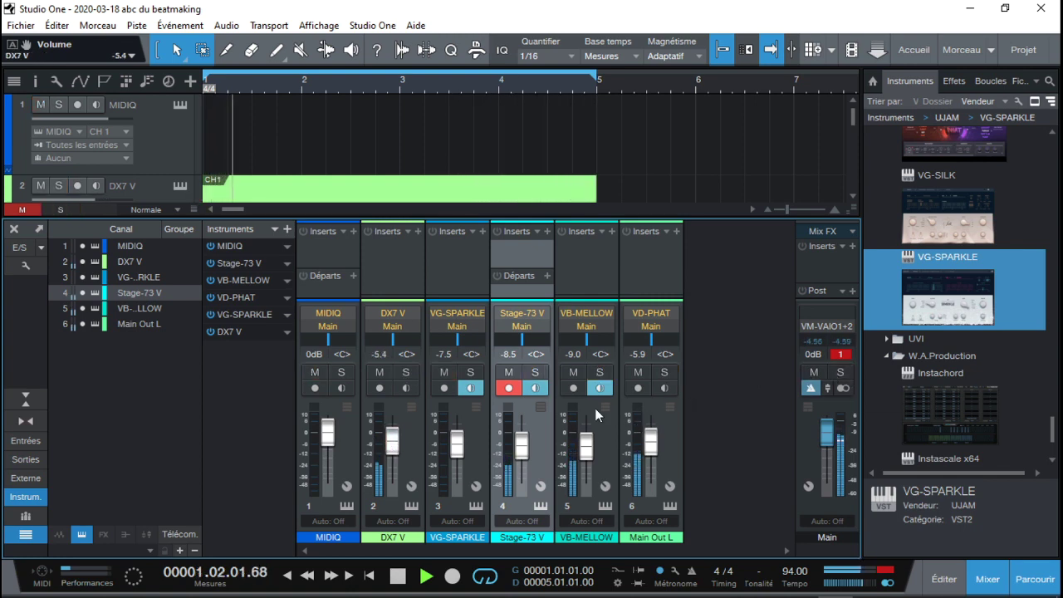
Step: Enable monitoring on DX7 V and set its volume to -2.9 dB, hide the mixer and stop playback
left_click(406, 389)
scroll(397, 446, "up", 1)
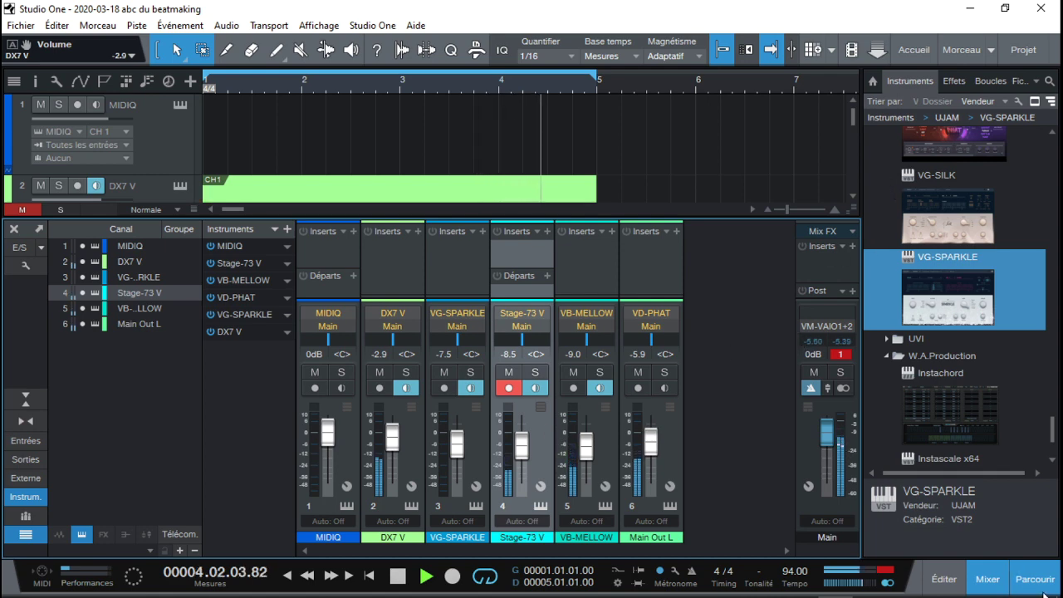
left_click(985, 581)
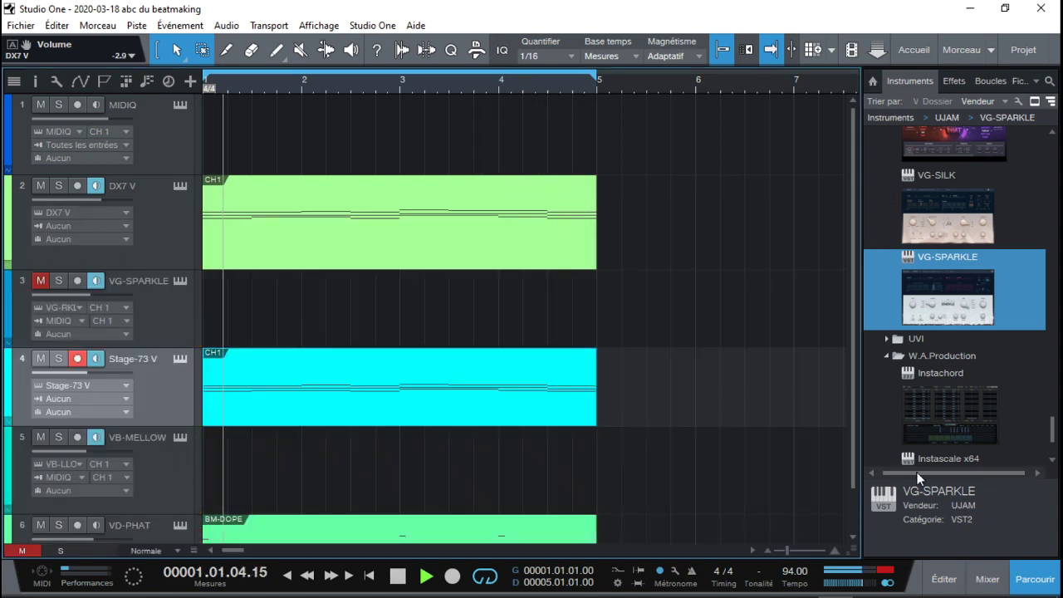
key("space")
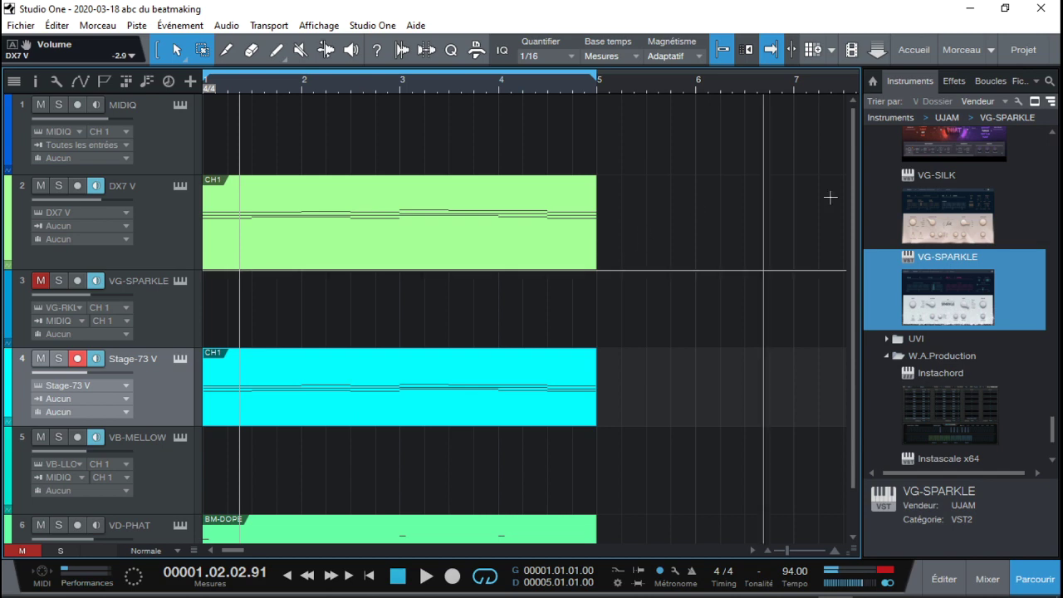
Step: Add the Arturia Pigments instrument on a new track below VD-PHAT and close its plugin window
left_click_drag(1054, 438, 1055, 274)
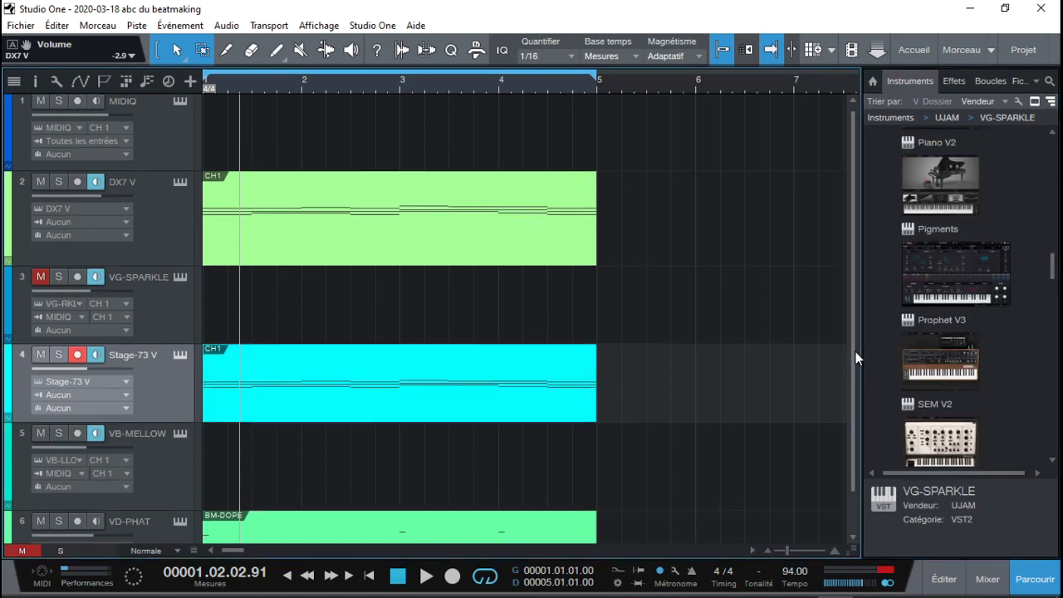
scroll(855, 352, "down", 1)
left_click_drag(959, 293, 443, 518)
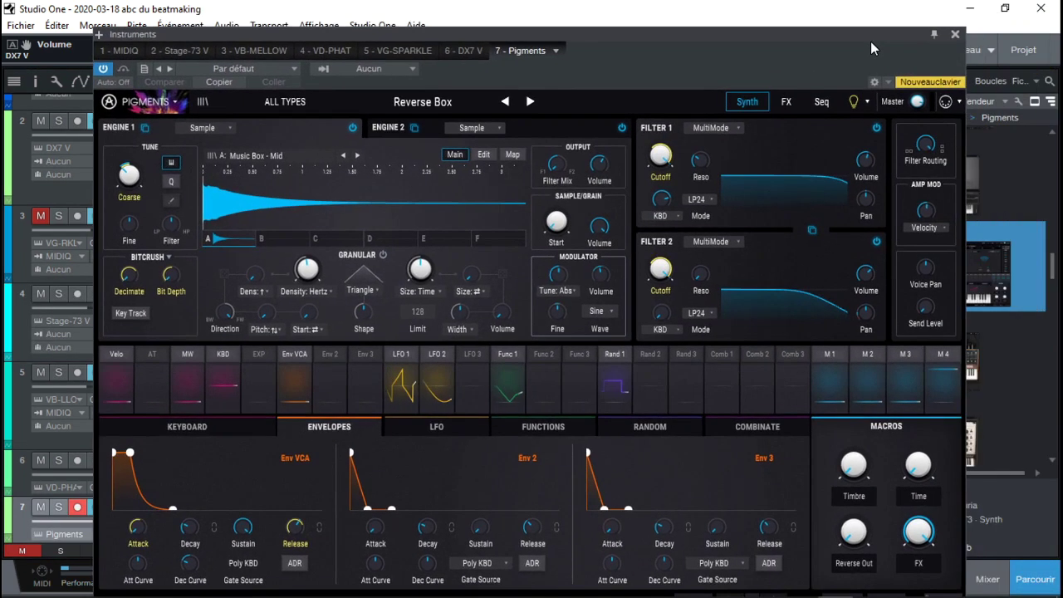
left_click(960, 36)
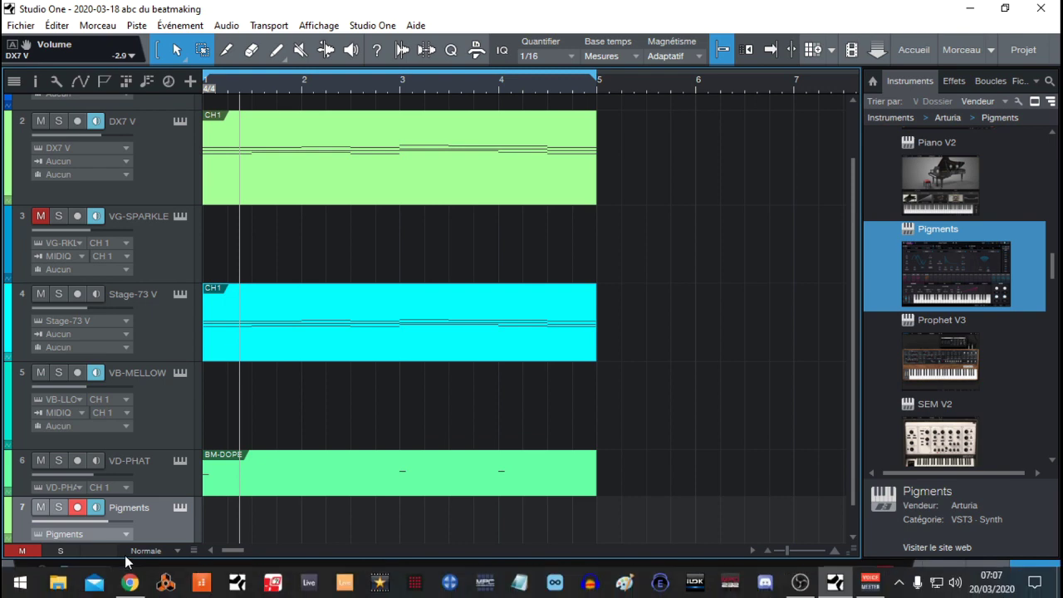
Step: Shrink the VD-PHAT track, enlarge the Pigments track and set the Pigments track's input to MIDIQ
left_click_drag(178, 499, 177, 475)
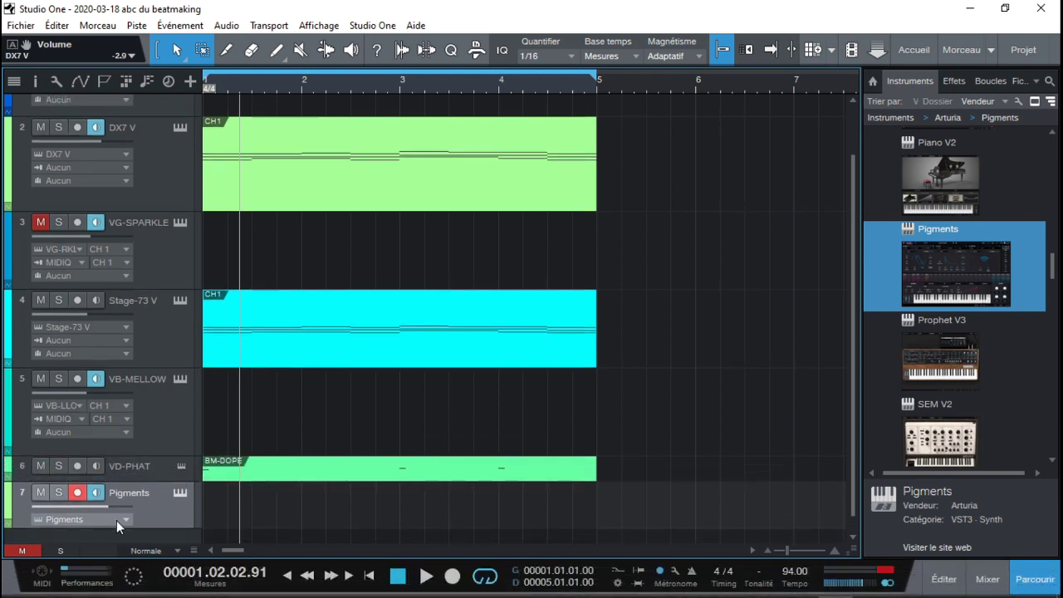
left_click_drag(852, 215, 845, 324)
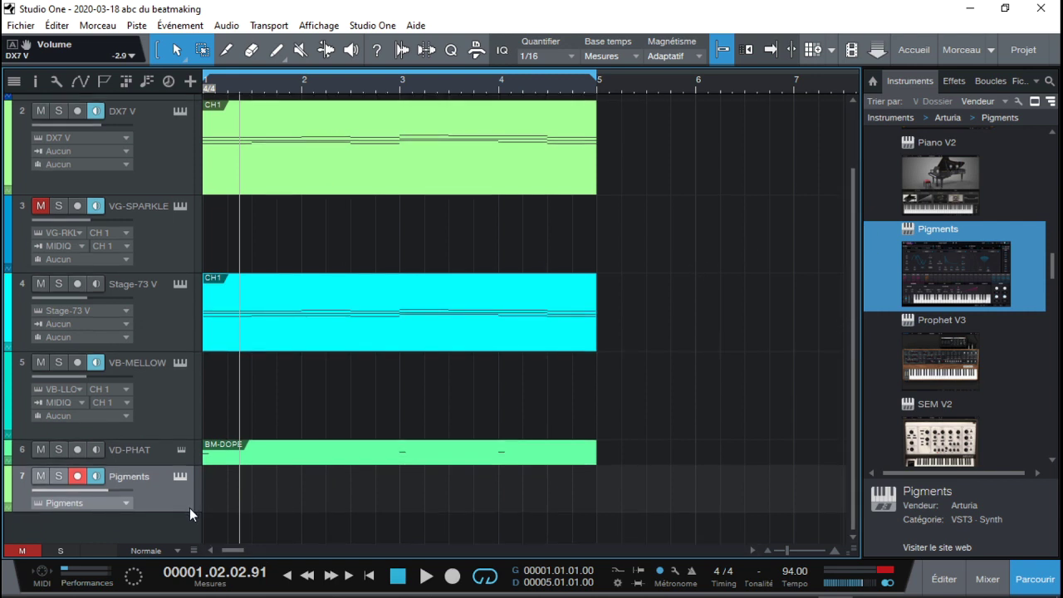
left_click_drag(179, 512, 179, 544)
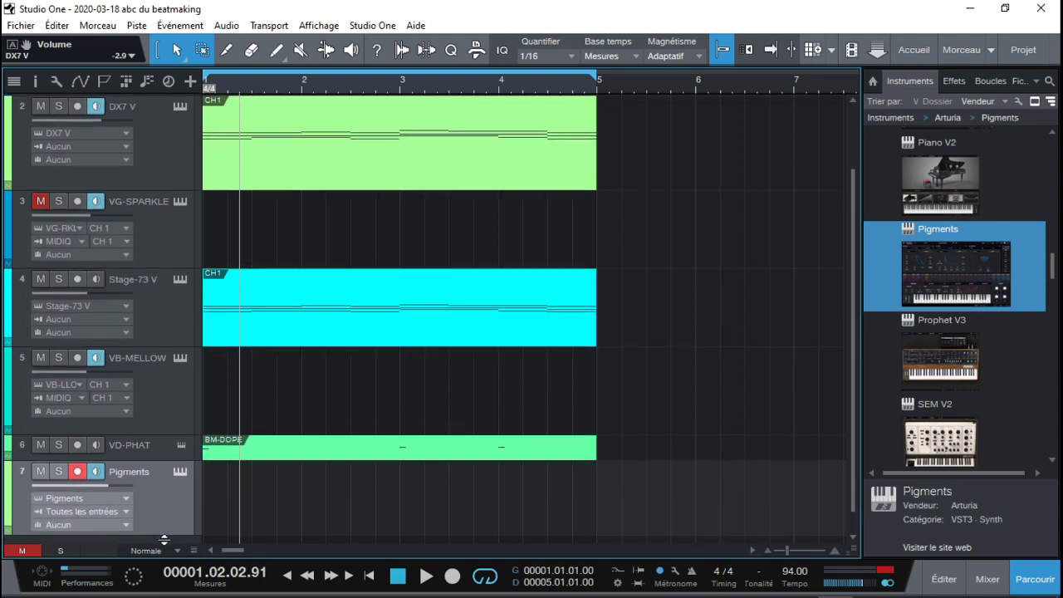
left_click(119, 510)
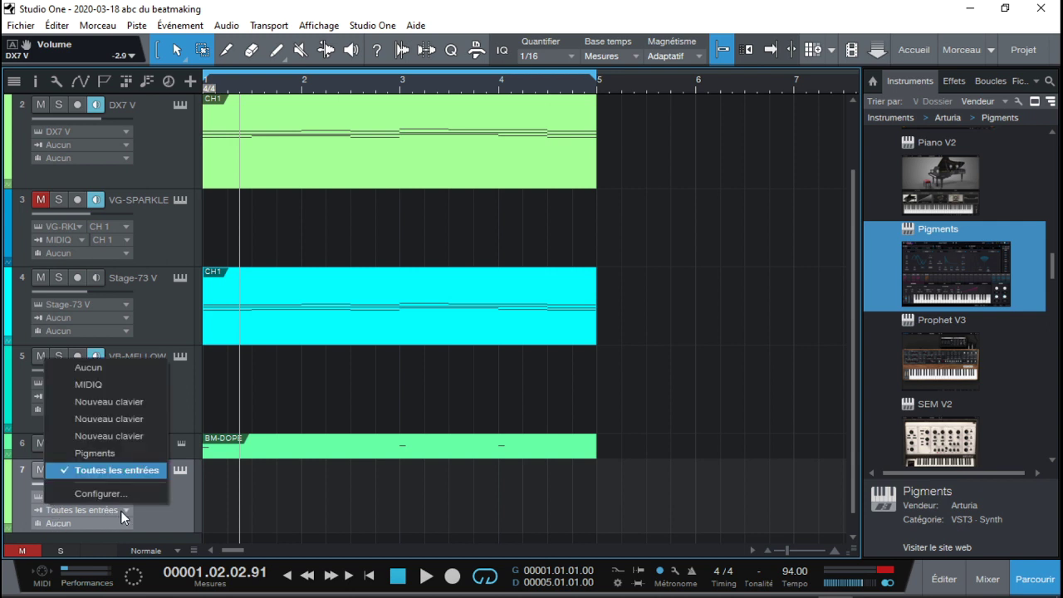
left_click(111, 386)
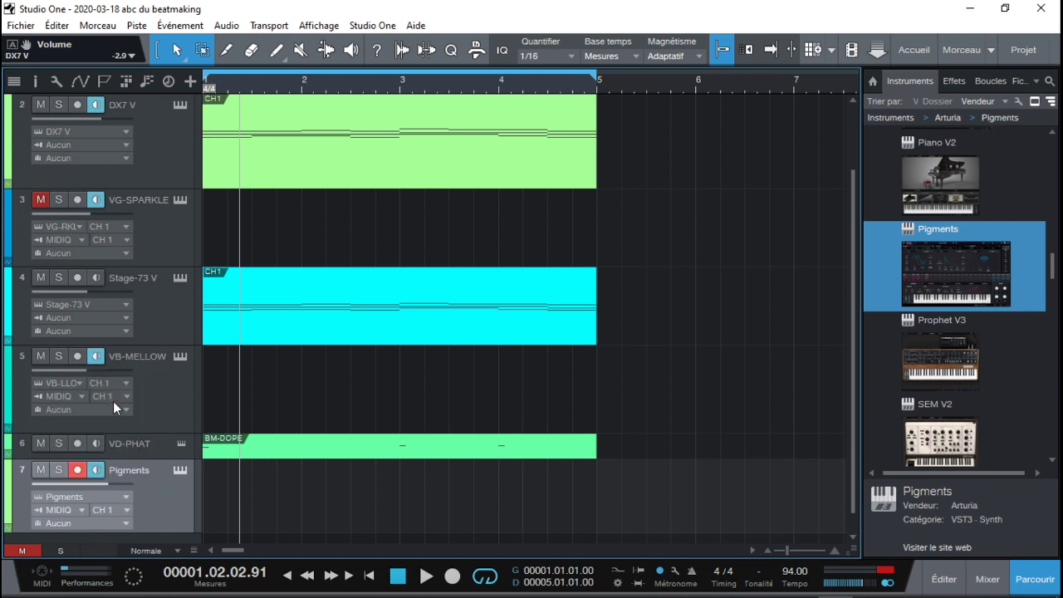
Step: Solo the Pigments track, open its instrument window and play the MIDIQ chords with the Reverse Box preset
left_click(56, 470)
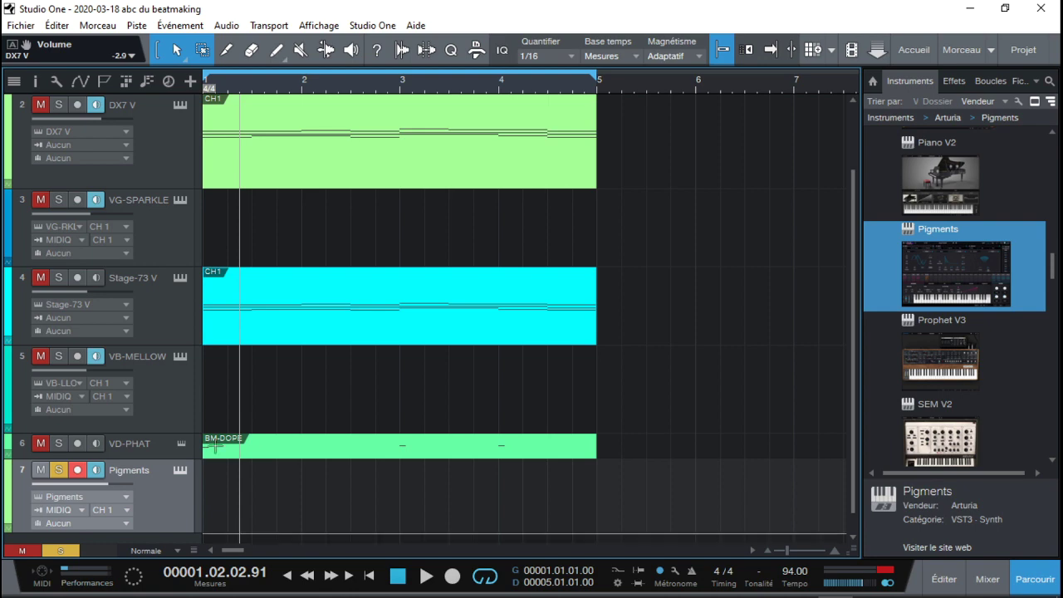
left_click(178, 471)
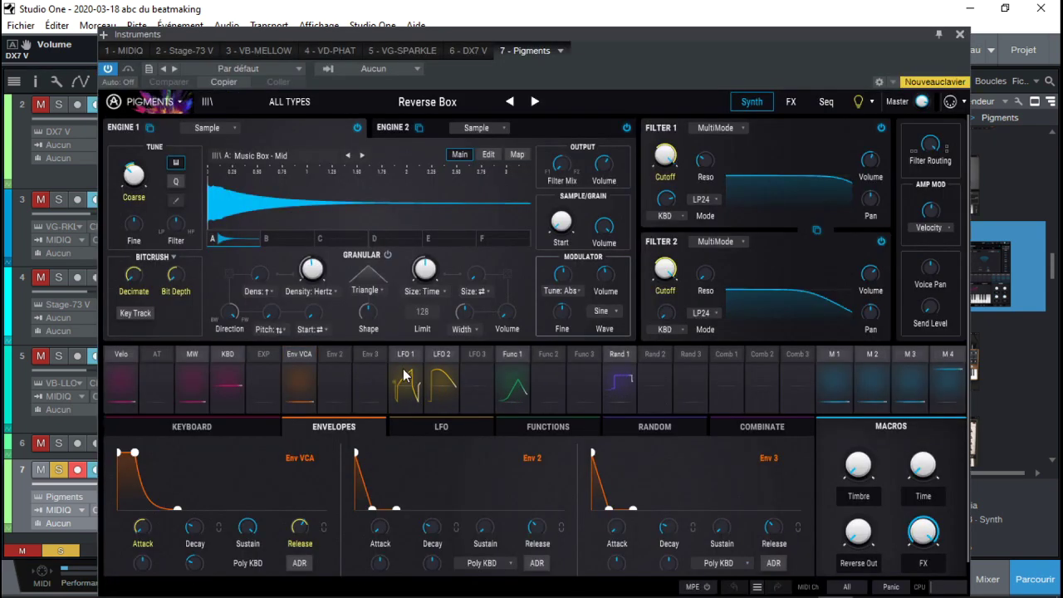
left_click_drag(637, 50, 637, 24)
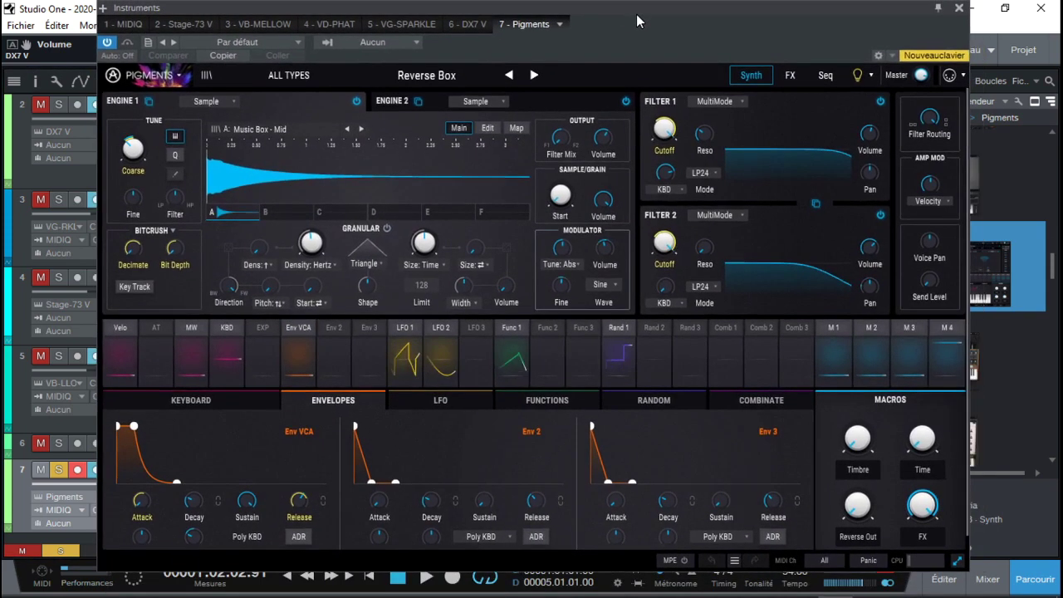
left_click(431, 76)
left_click(911, 30)
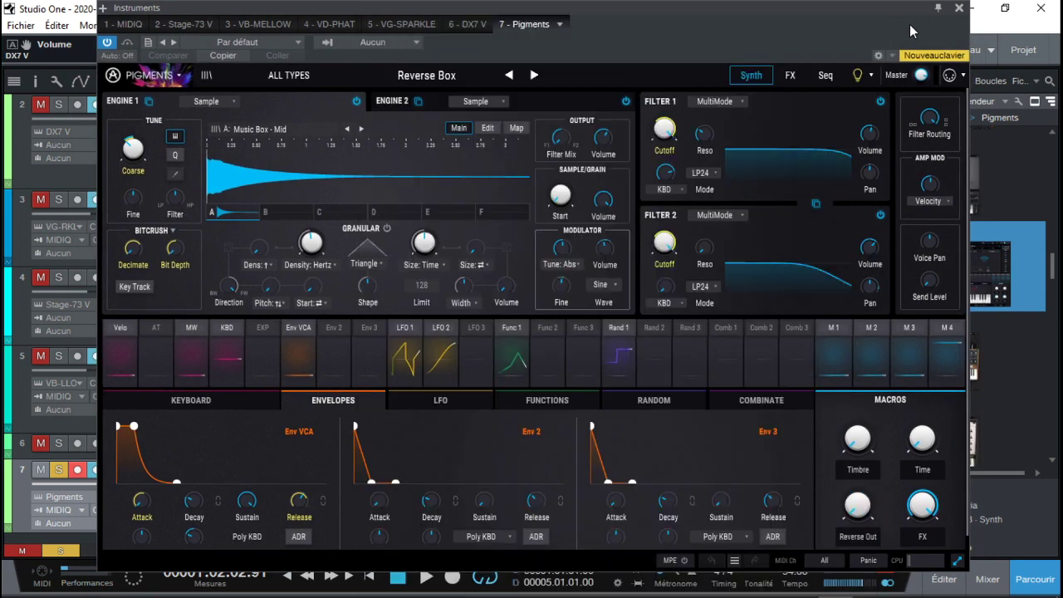
key("space")
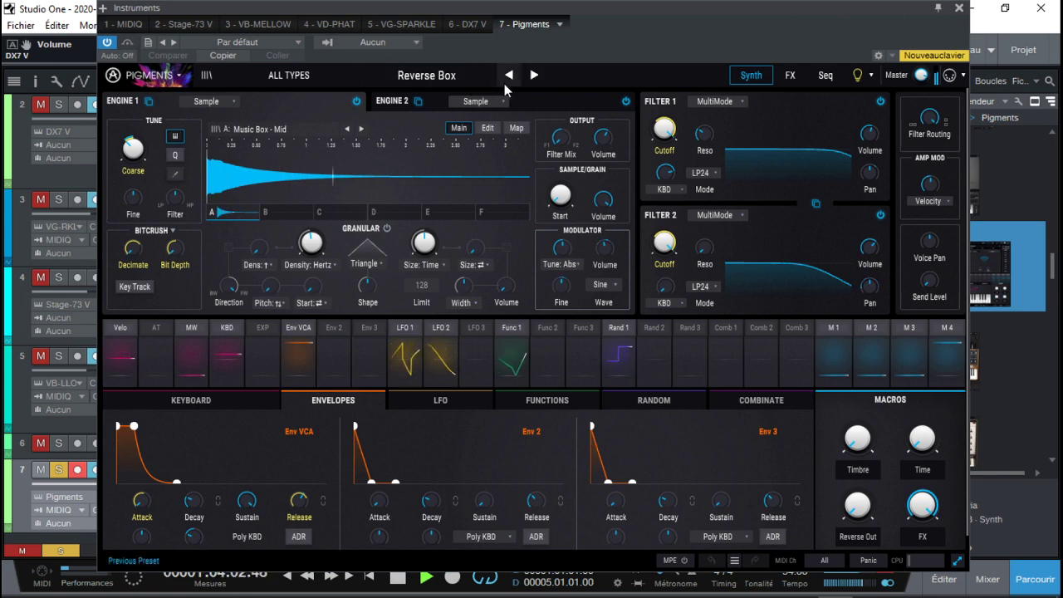
Step: Try the Ice Kings preset and the Farfisa Toast organ preset in Pigments during playback
left_click(540, 78)
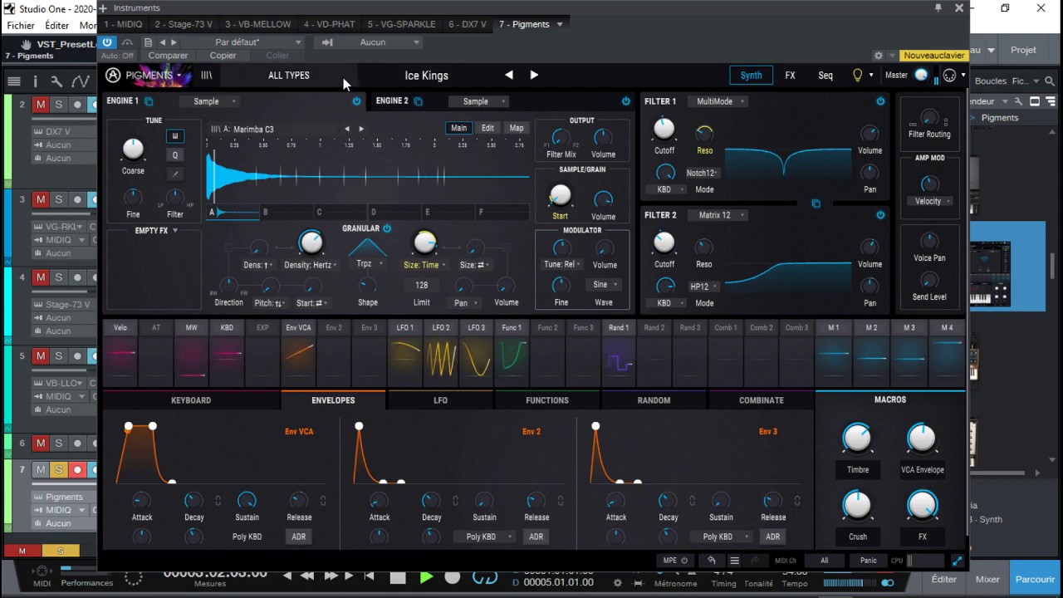
left_click(312, 78)
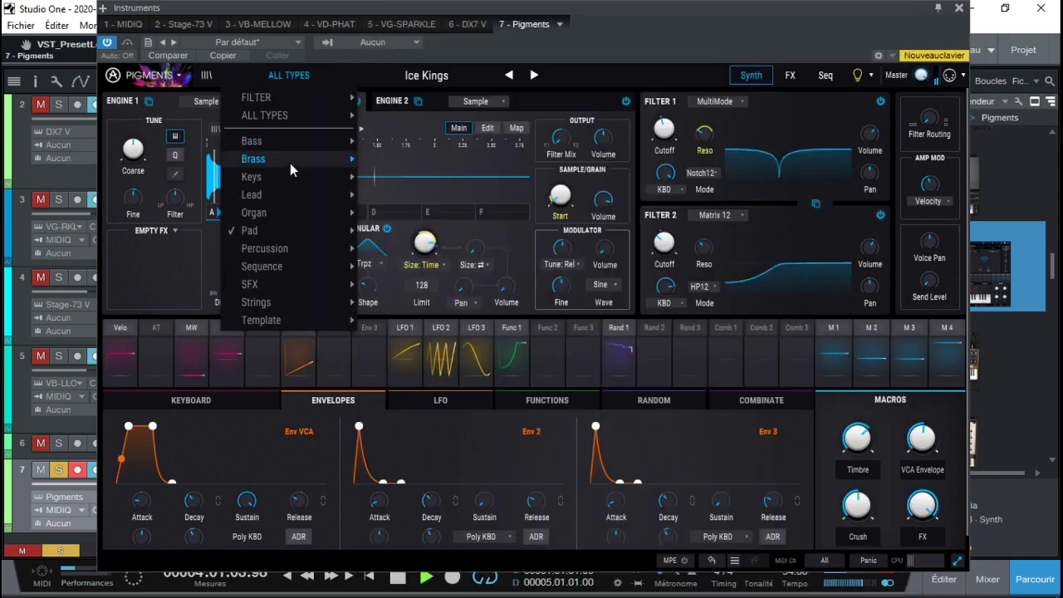
mouse_move(280, 177)
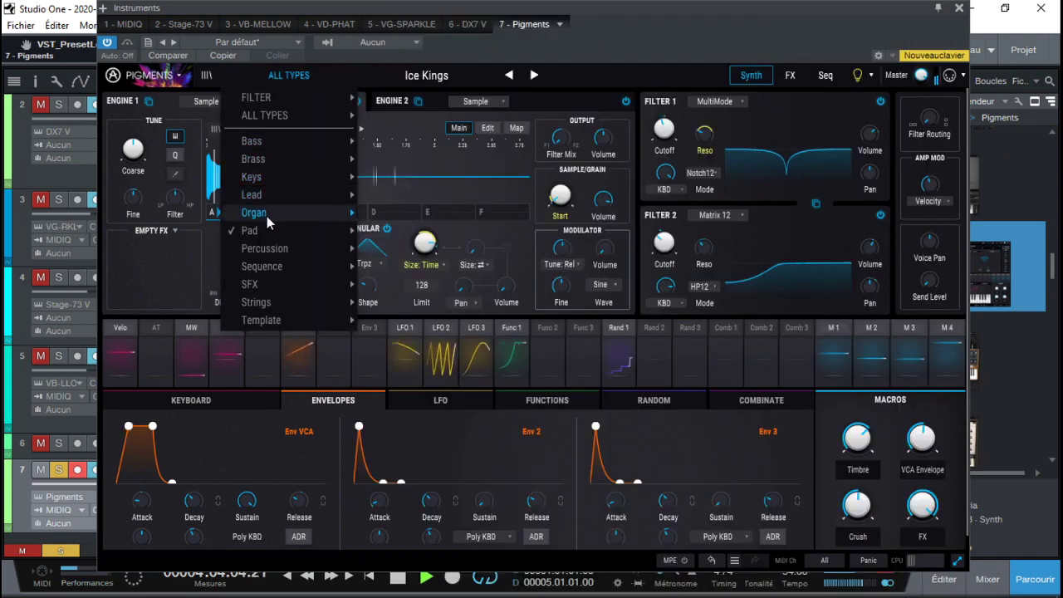
mouse_move(266, 213)
left_click(406, 207)
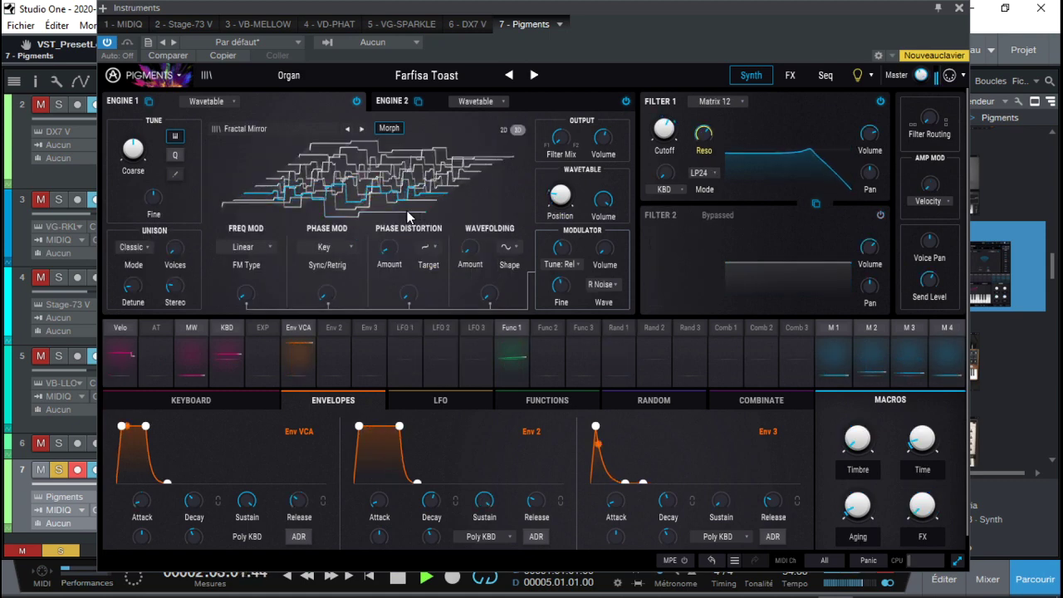
Step: Load the Fallen Angel preset from the Pad category in Pigments and listen to it
left_click(293, 78)
mouse_move(287, 253)
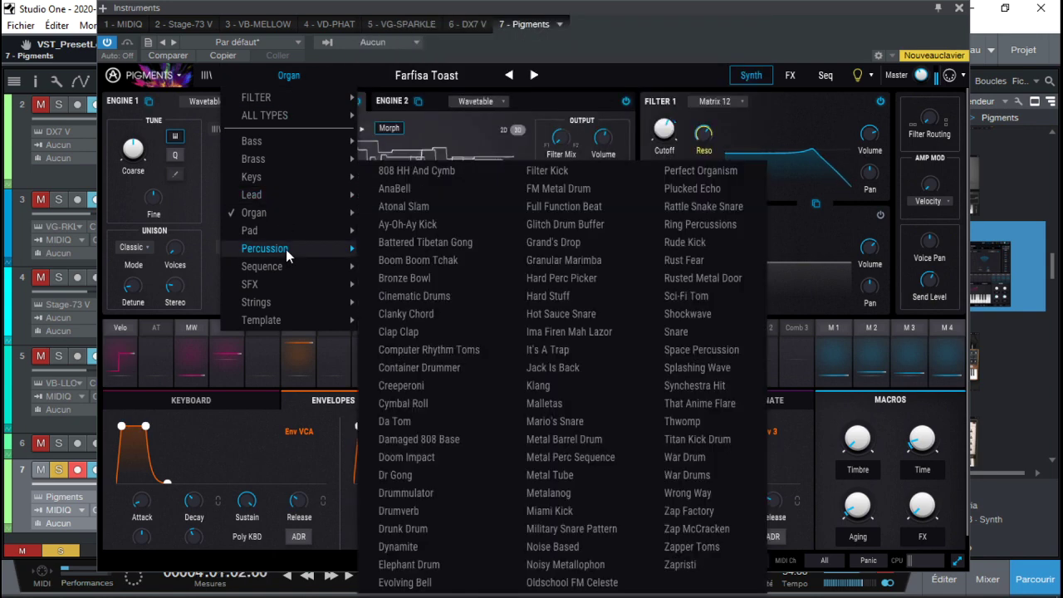
mouse_move(294, 193)
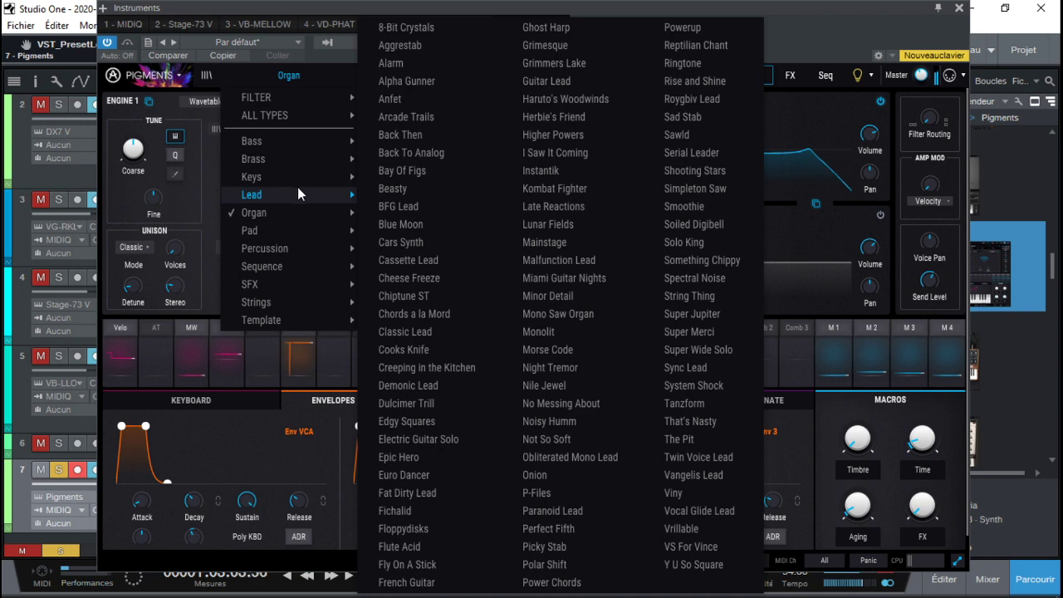
mouse_move(252, 230)
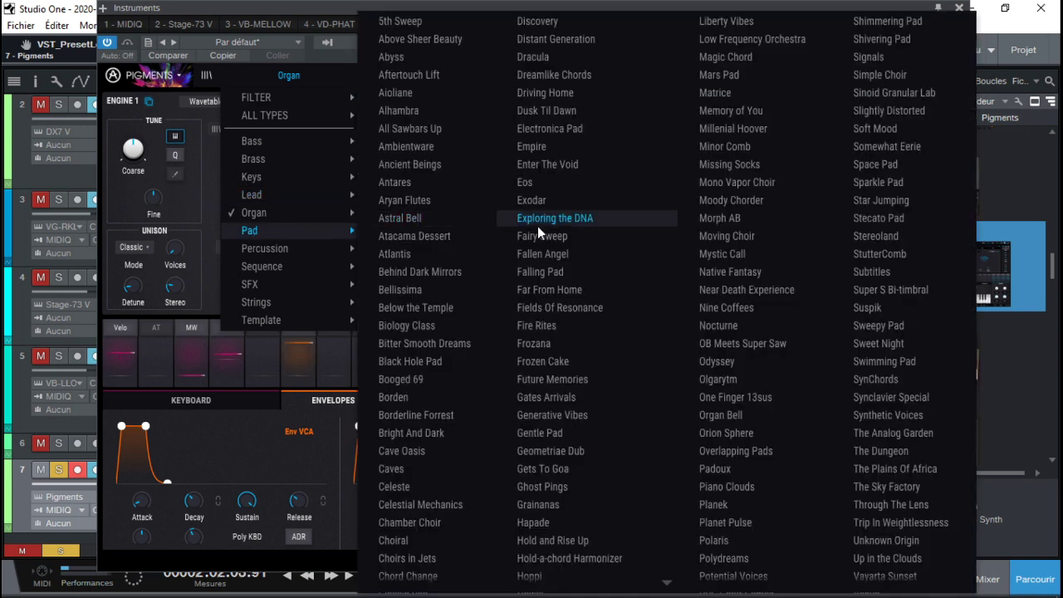
left_click(543, 254)
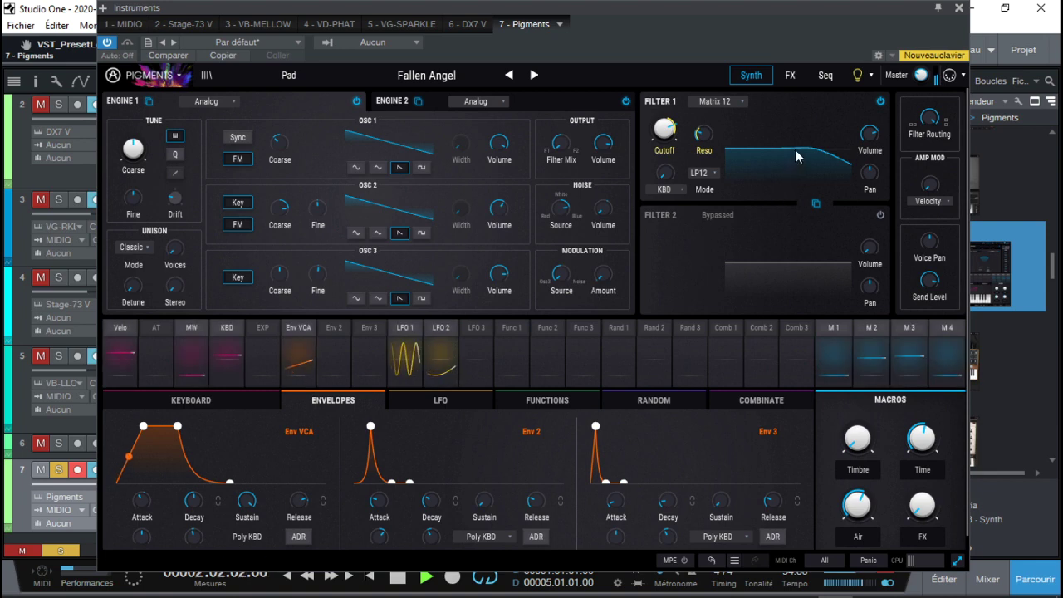
Step: Load the Steel From 2000 preset from the Keys category in Pigments and close the instrument window
left_click(453, 80)
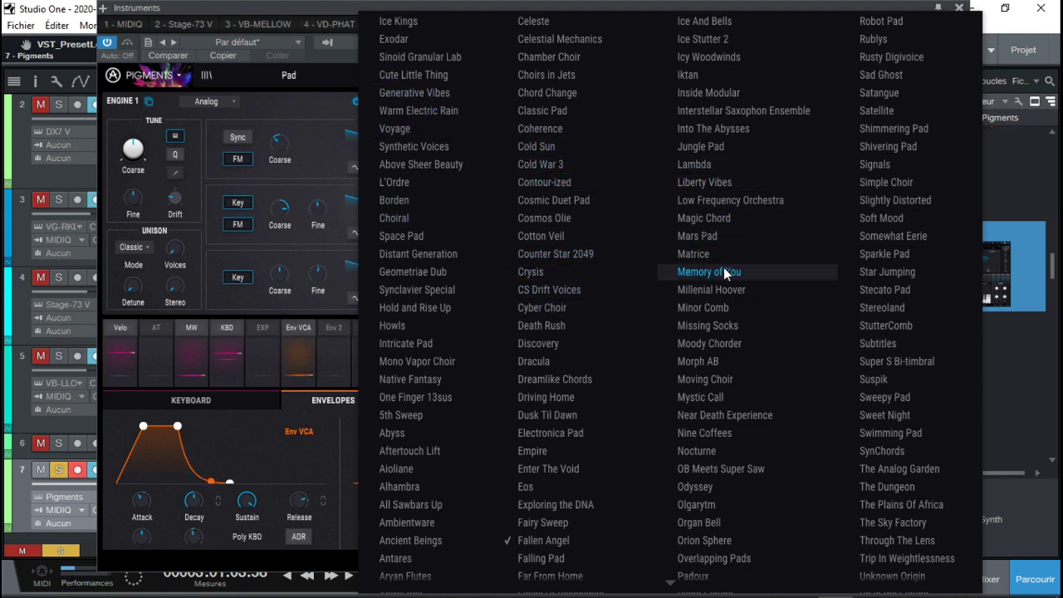
mouse_move(667, 581)
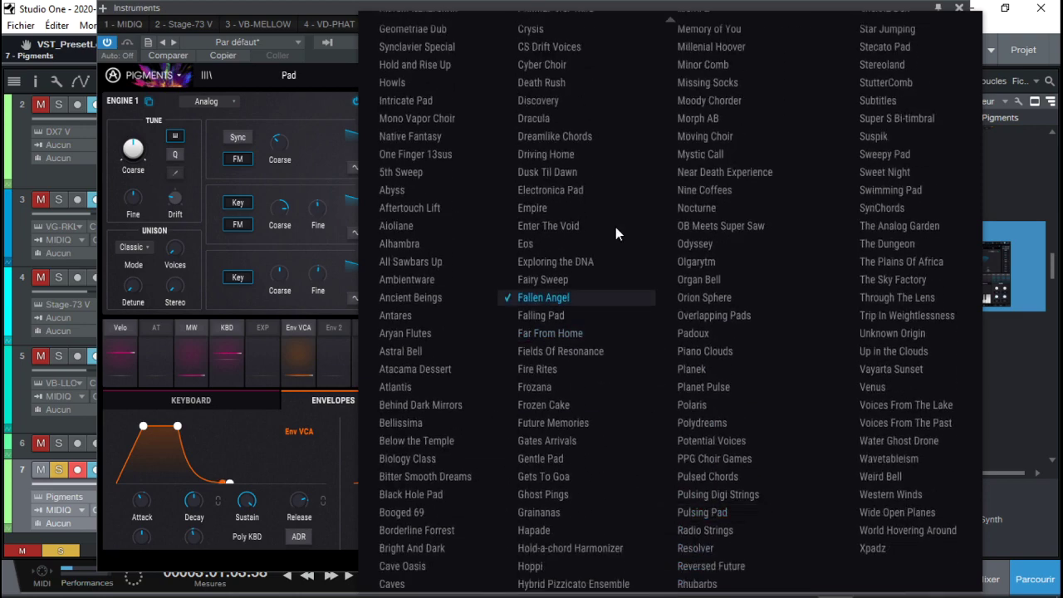
left_click(315, 70)
left_click(315, 70)
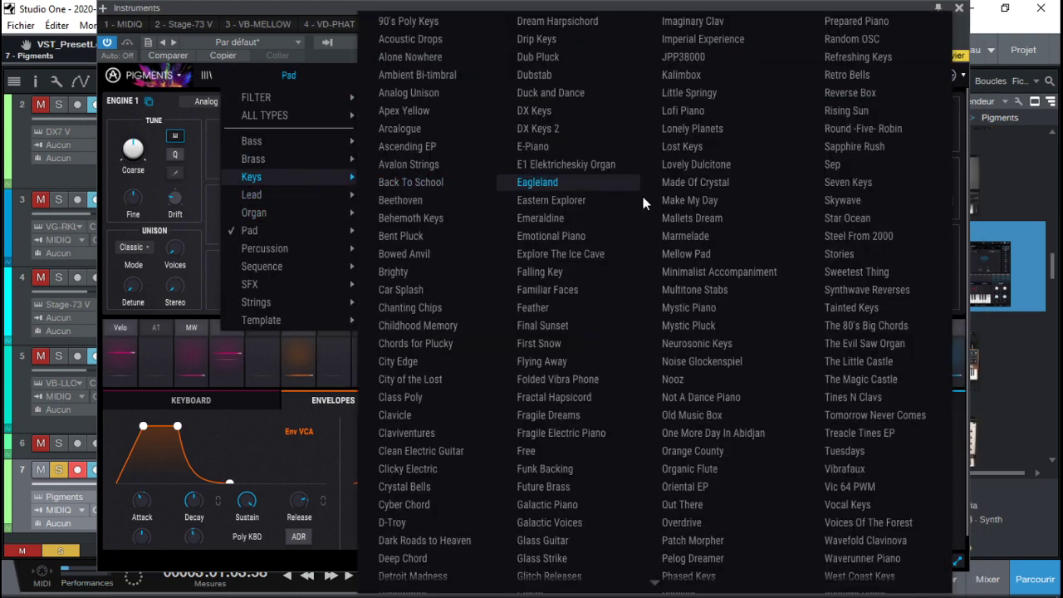
left_click(858, 237)
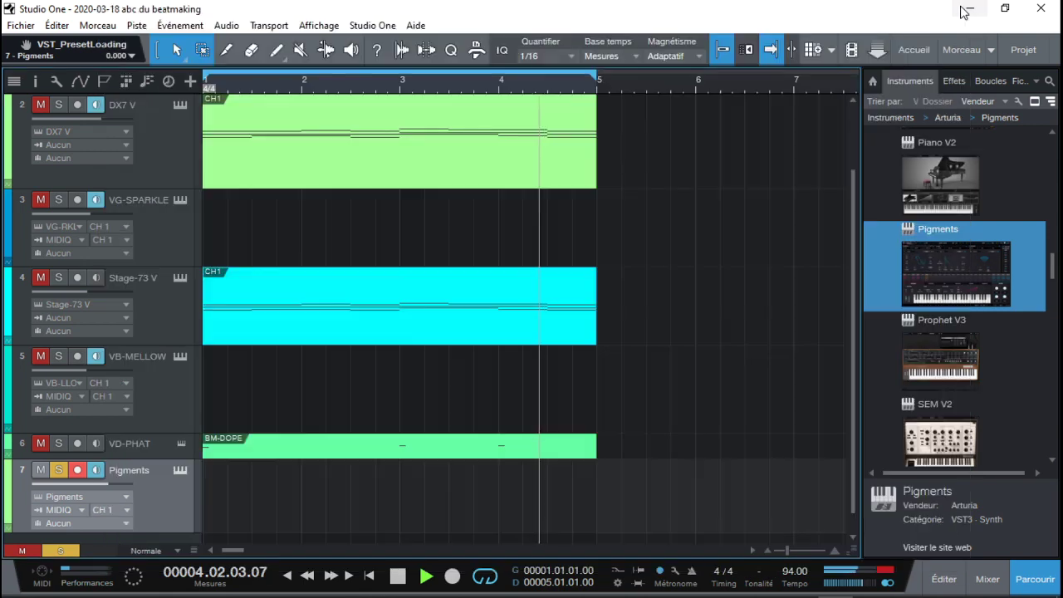
left_click(959, 7)
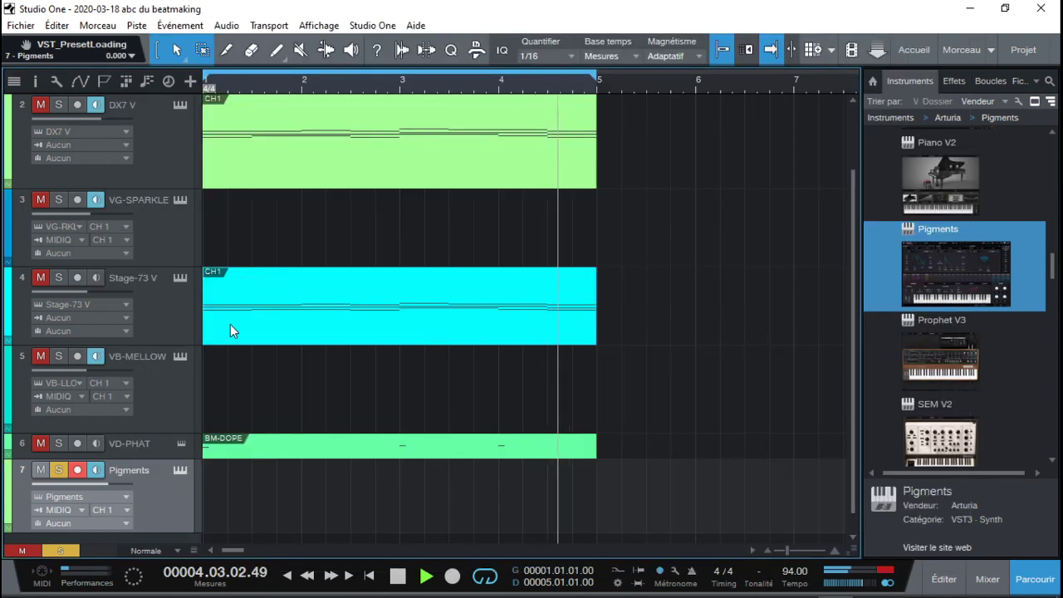
Step: Unsolo the Pigments track and listen to it together with the other tracks
left_click(59, 470)
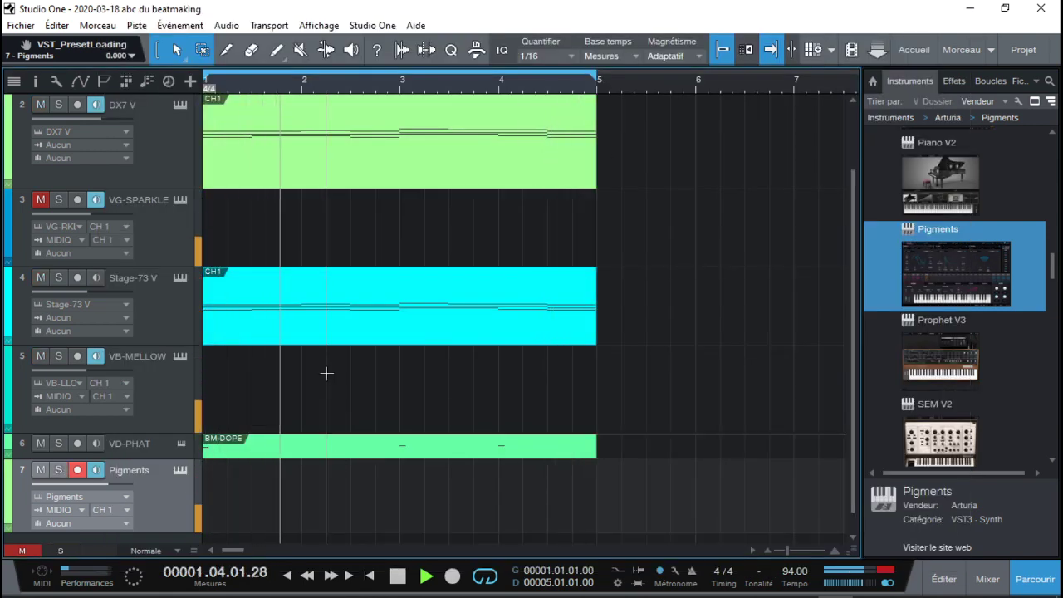
key("space")
key("space")
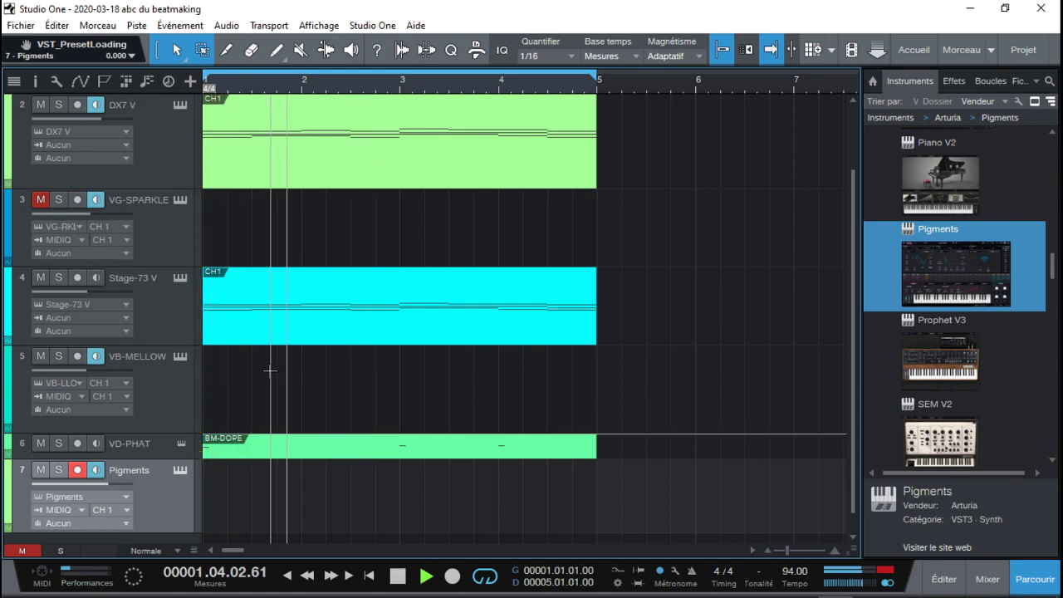
left_click(215, 466)
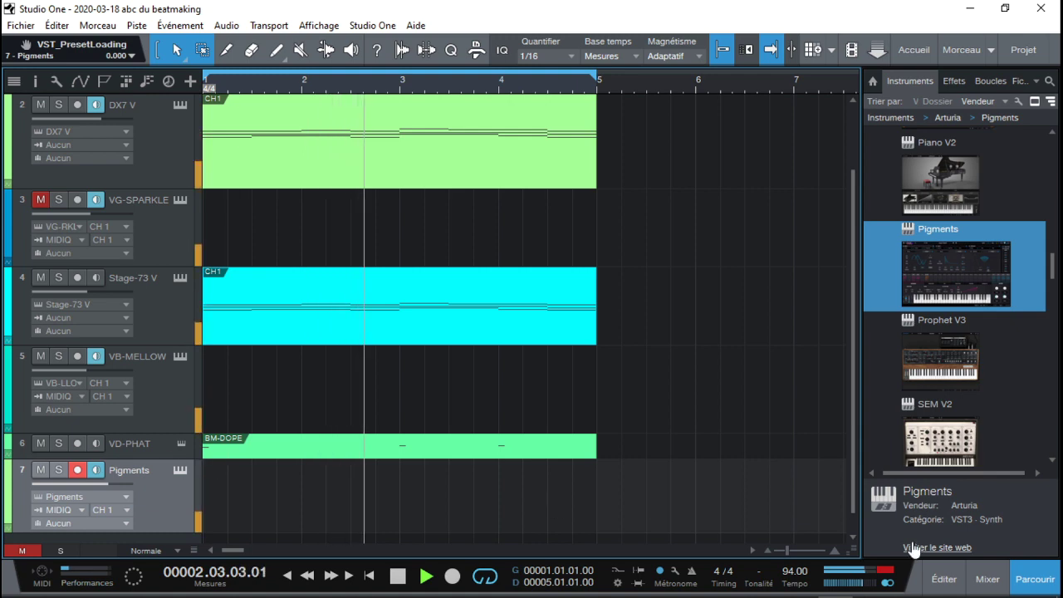
Step: Lower the Pigments channel to -5.4 dB in the mixer and reset the Main channel's clip indicator
left_click(988, 578)
left_click_drag(715, 432, 722, 445)
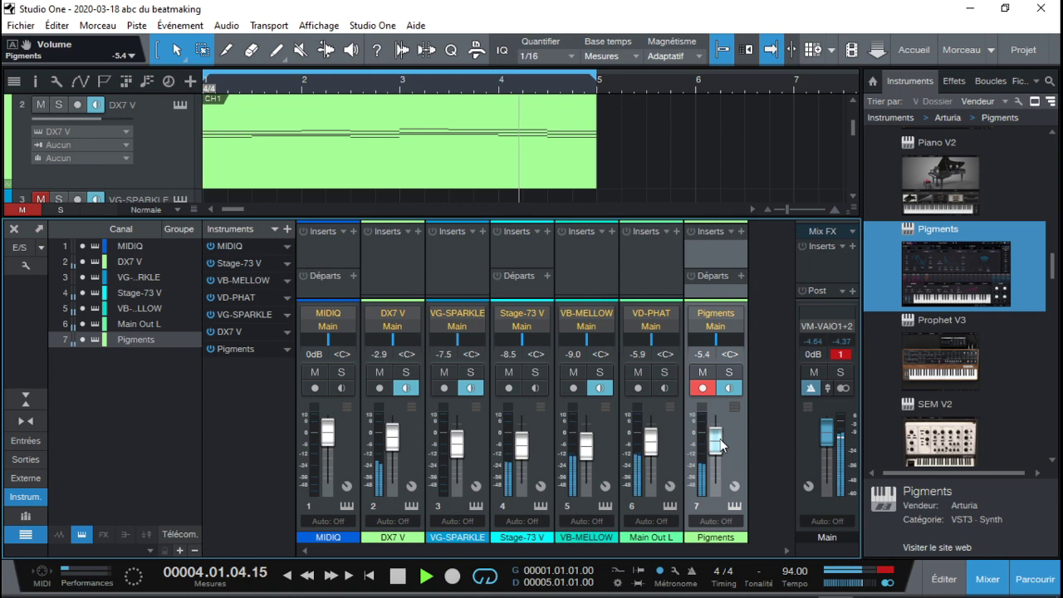
left_click(837, 355)
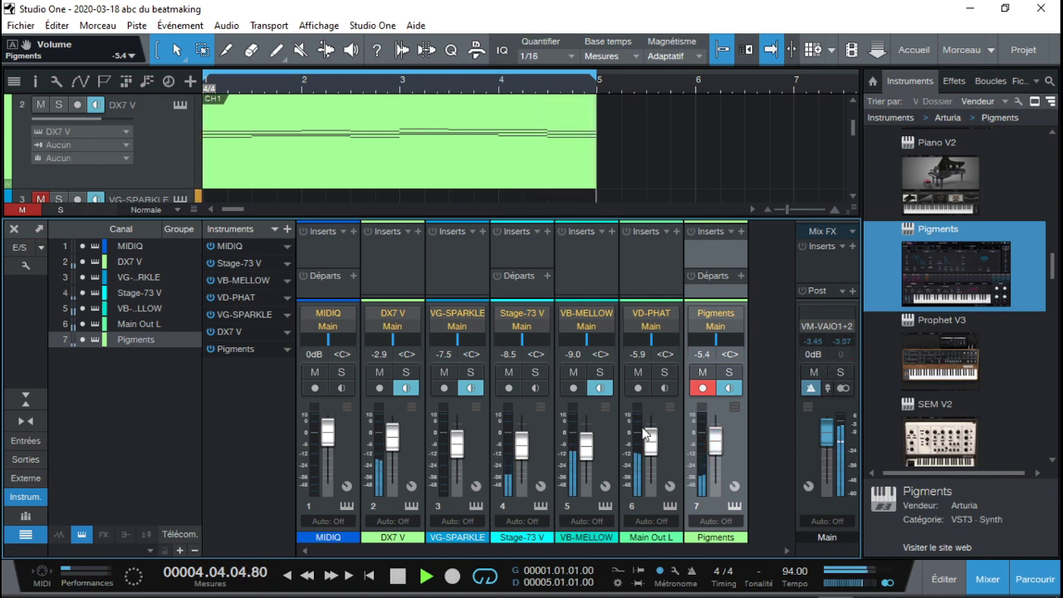
Step: Disarm recording on the Pigments channel and enable monitoring on the VD-PHAT and Stage-73 V channels
left_click(702, 388)
left_click(724, 388)
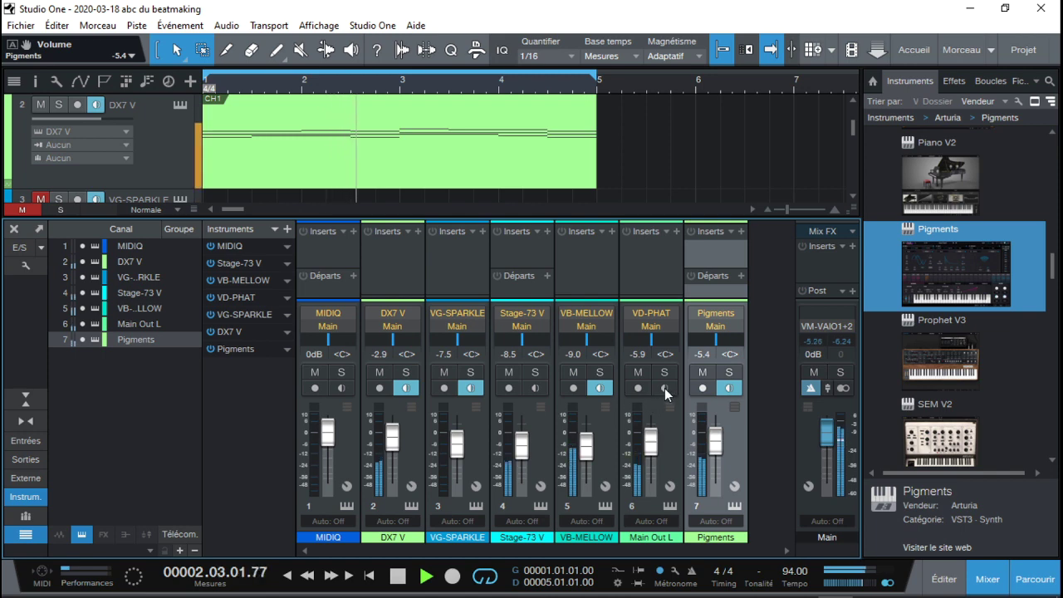
left_click(536, 388)
Step: Set the channel levels to -5.9 dB for Stage-73 V, -0.8 dB for DX7 V and -8.0 dB for Pigments
left_click_drag(519, 453, 520, 447)
left_click_drag(392, 446, 390, 439)
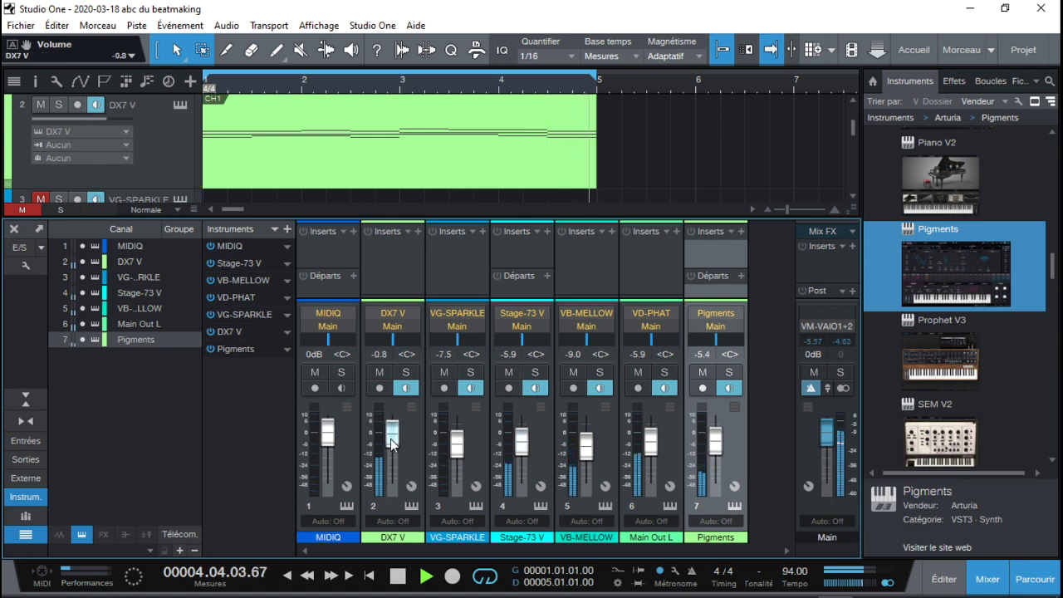
left_click_drag(723, 447, 722, 451)
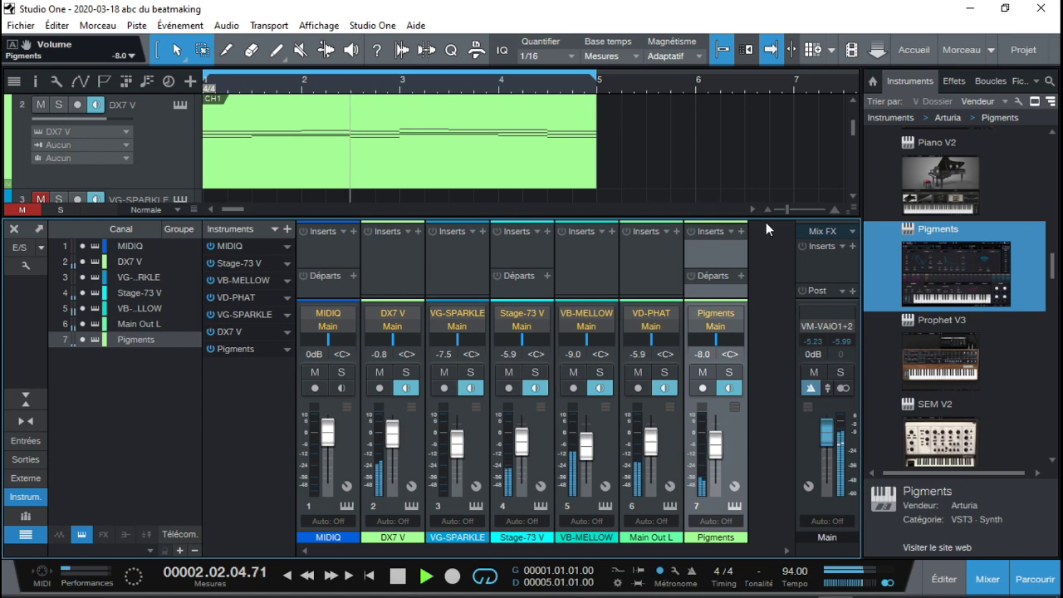
Step: Solo the Pigments channel, close the mixer and open the MIDIQ track's instrument window
left_click(730, 371)
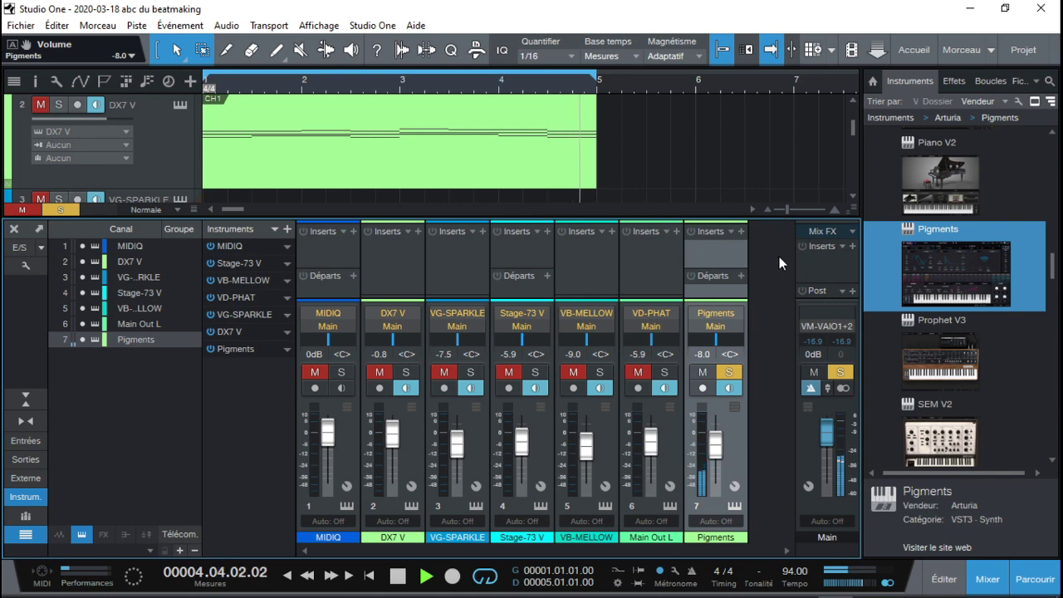
left_click(983, 584)
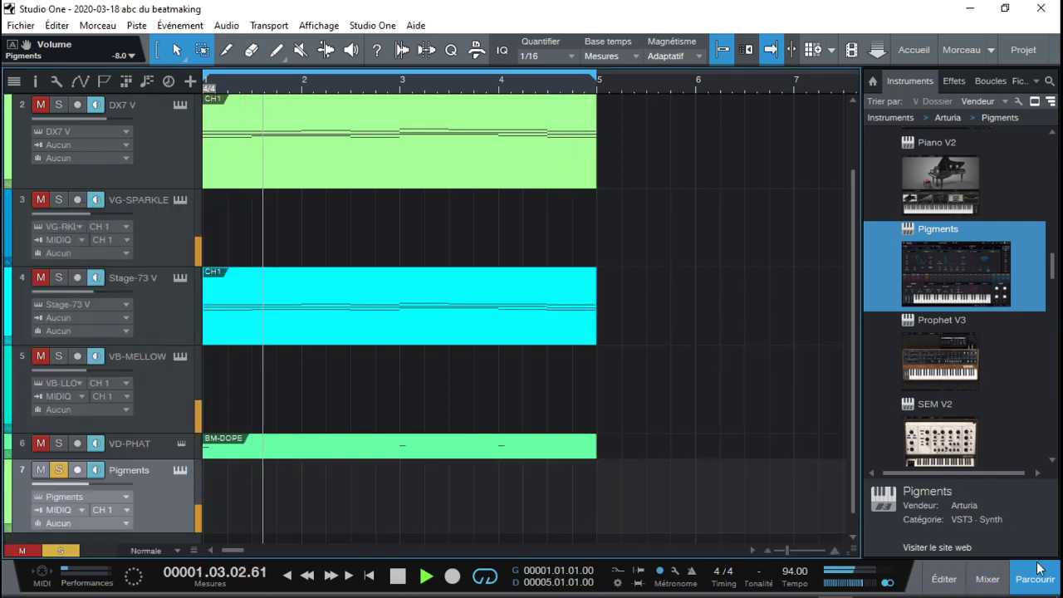
left_click_drag(854, 263, 850, 114)
left_click(179, 105)
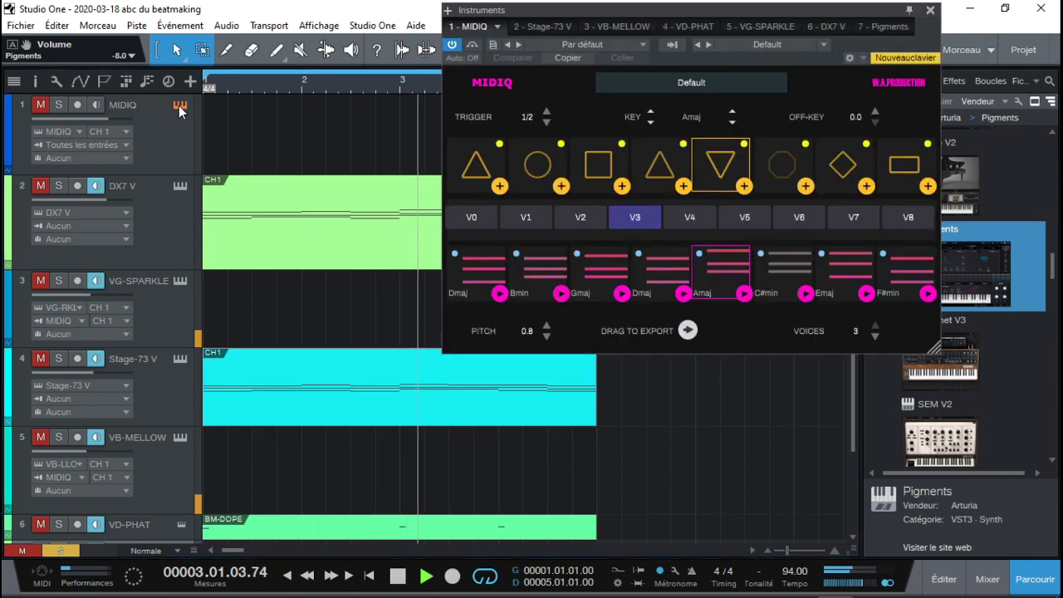
Step: Enlarge and reposition the MIDIQ window while reducing the chord voices to 2 and to 1
left_click(874, 336)
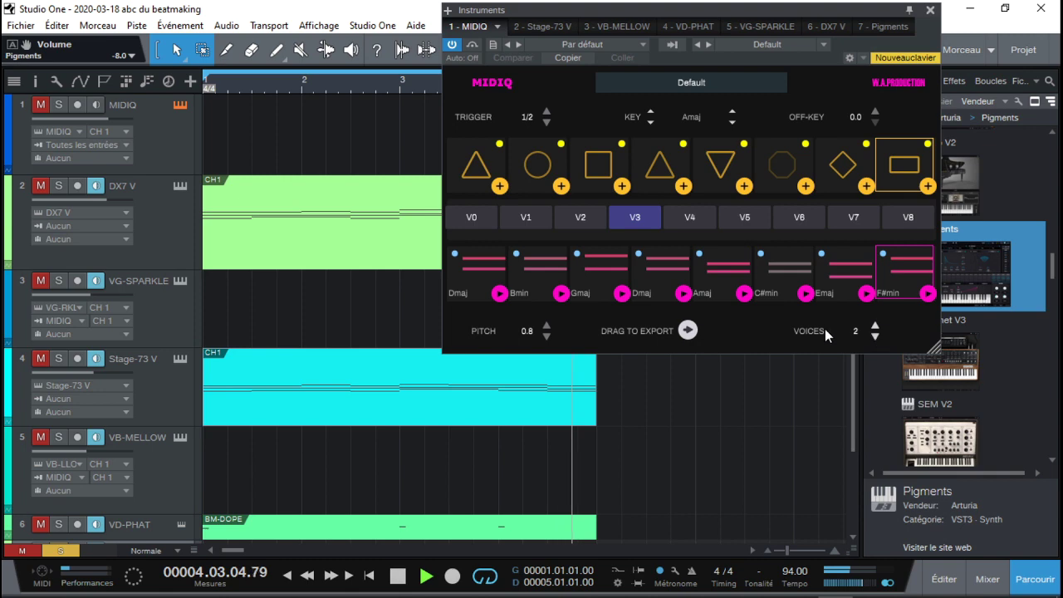
left_click_drag(934, 347, 964, 394)
left_click_drag(912, 10, 779, 20)
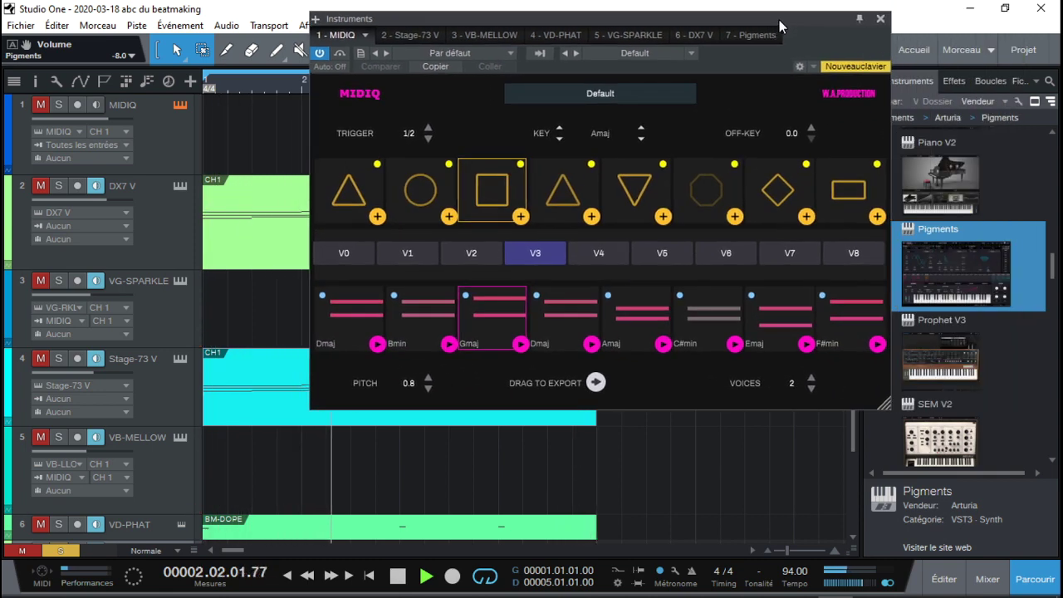
left_click(812, 388)
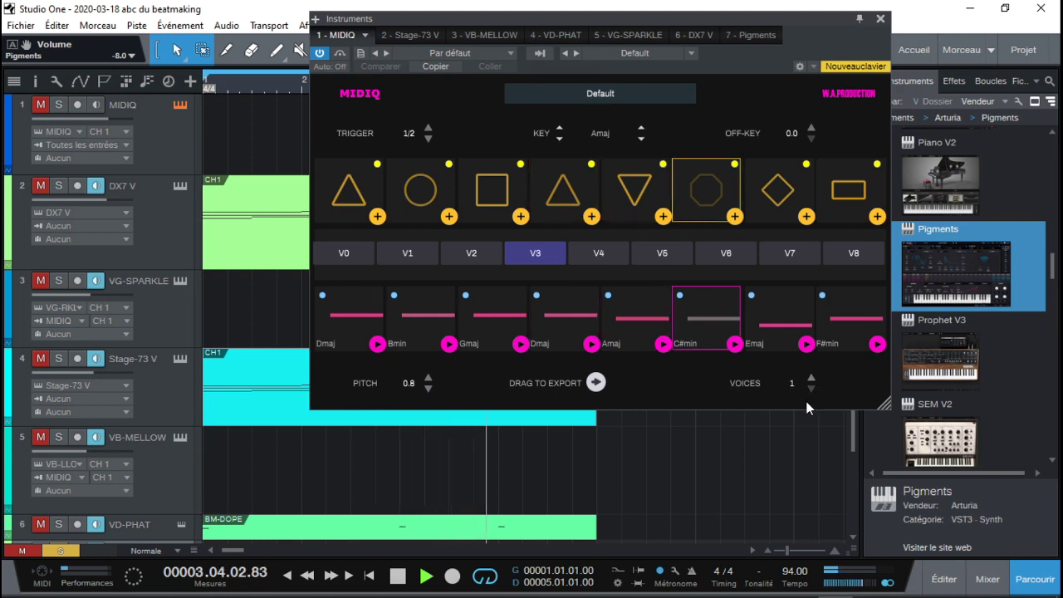
Step: Compare MIDIQ chords with three voices and a single voice, leaving the voices at 3
left_click(810, 377)
left_click(811, 378)
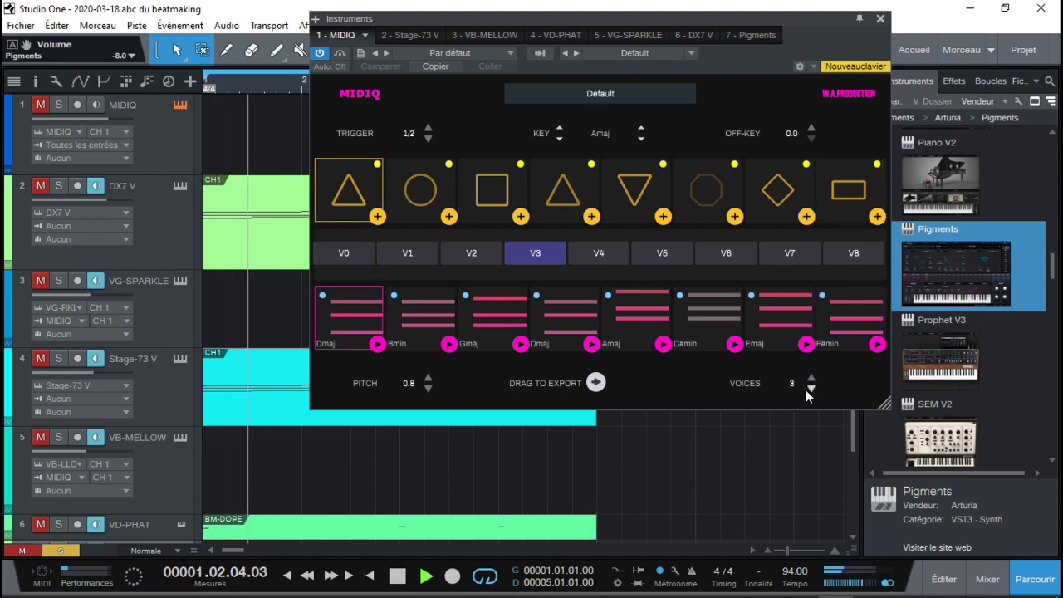
left_click(811, 387)
left_click(810, 388)
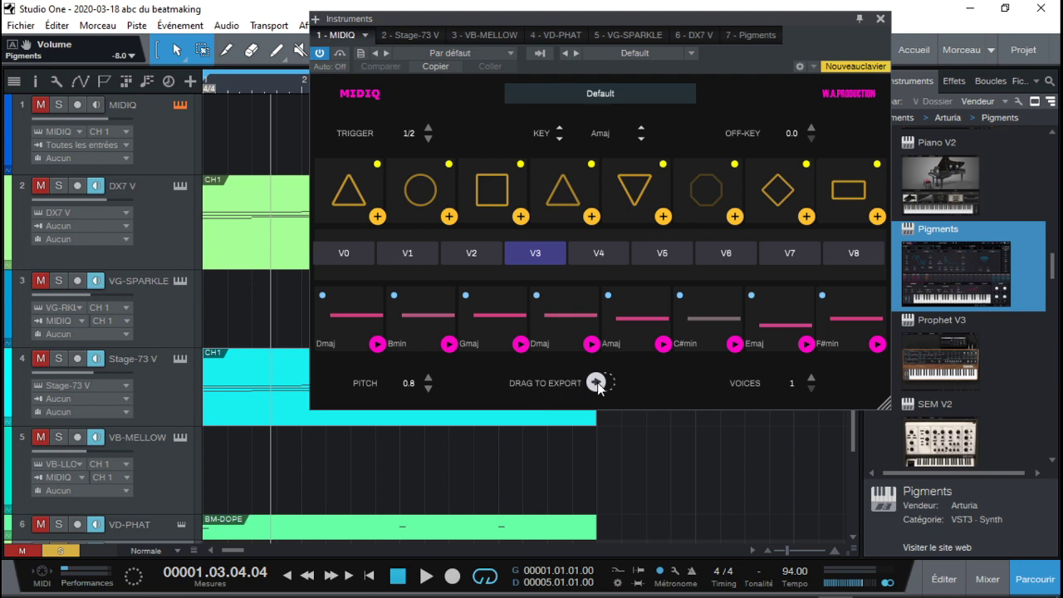
left_click(811, 378)
left_click(811, 378)
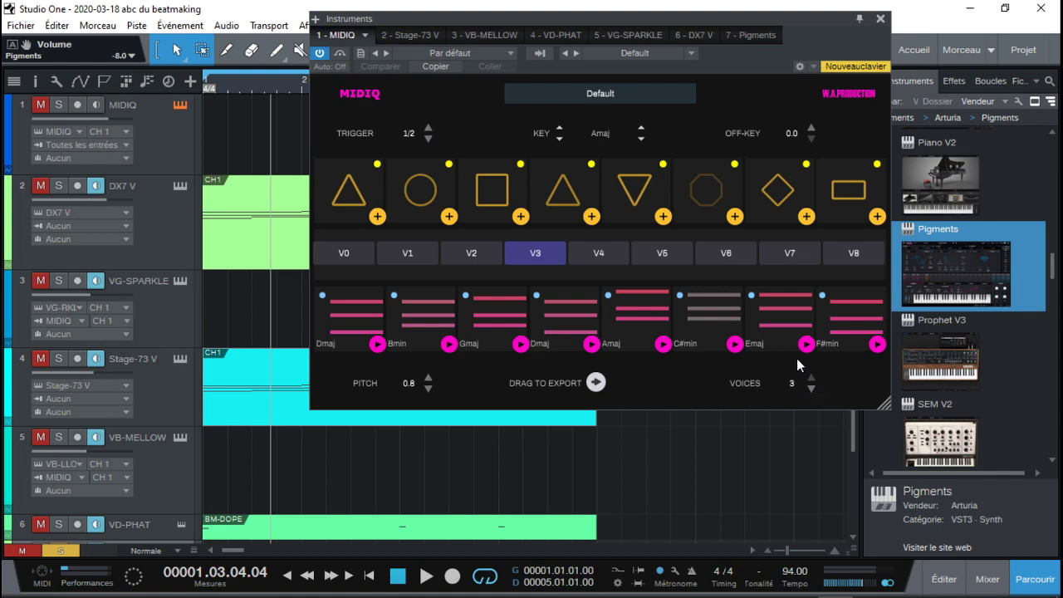
Step: Audition MIDIQ's V4 chord variation on Pigments alone, and from the song's start with Pigments unsoloed
key("space")
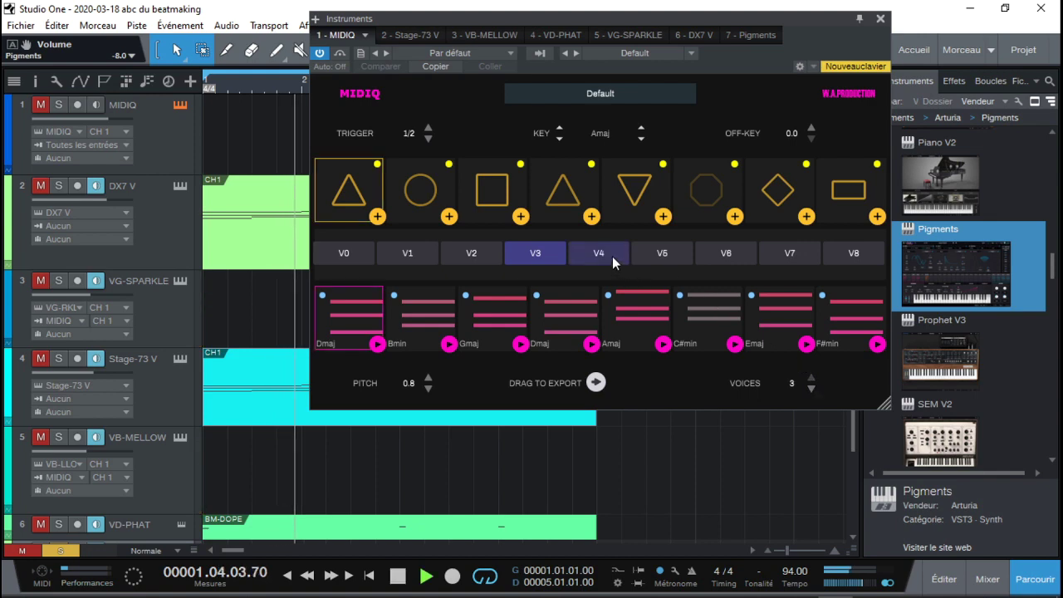
left_click(612, 256)
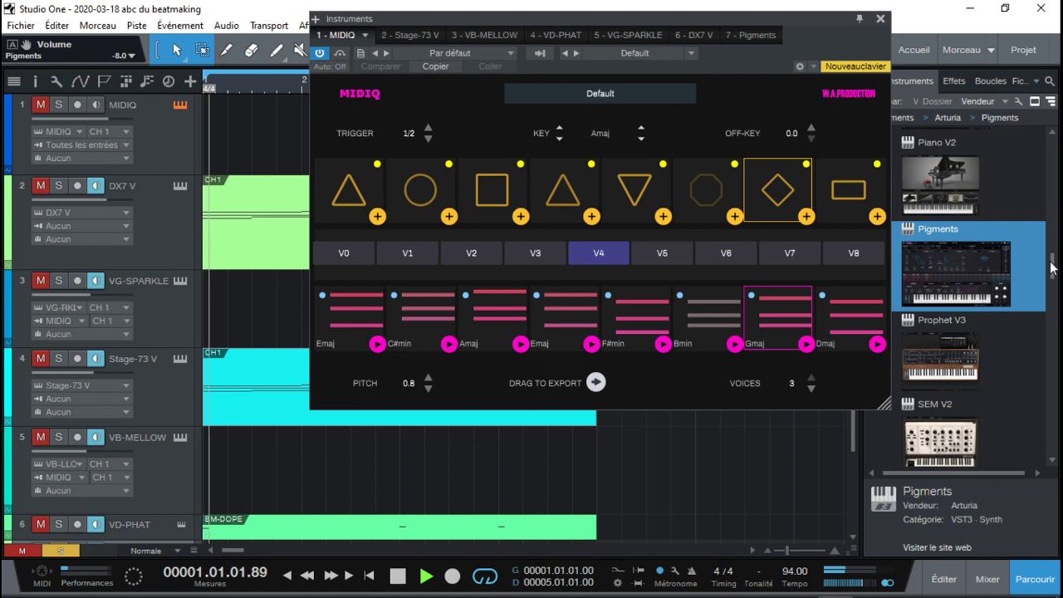
scroll(854, 445, "down", 2)
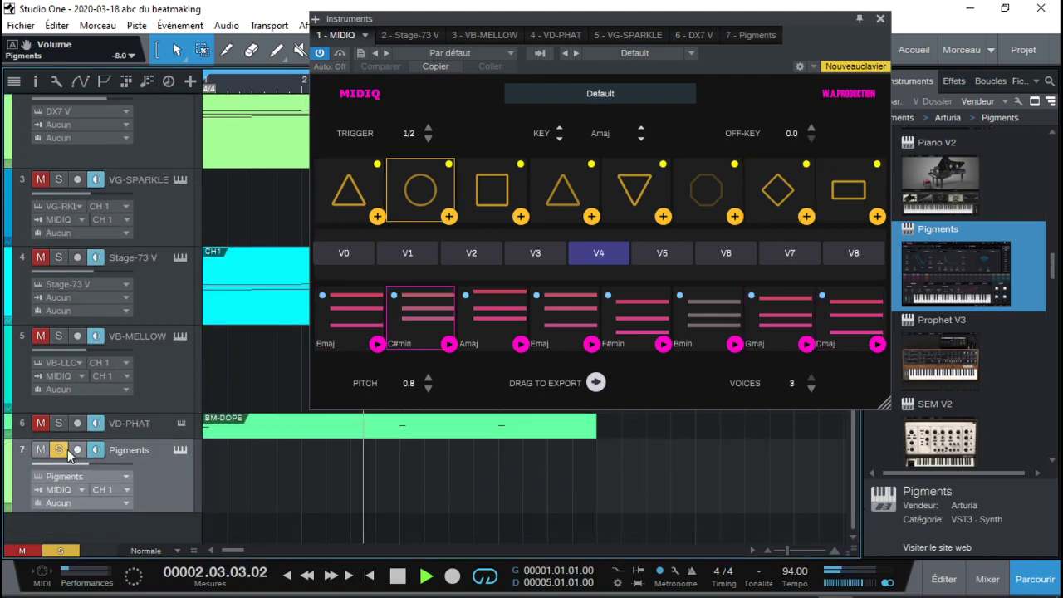
left_click(59, 450)
key("space")
key("Home")
key("space")
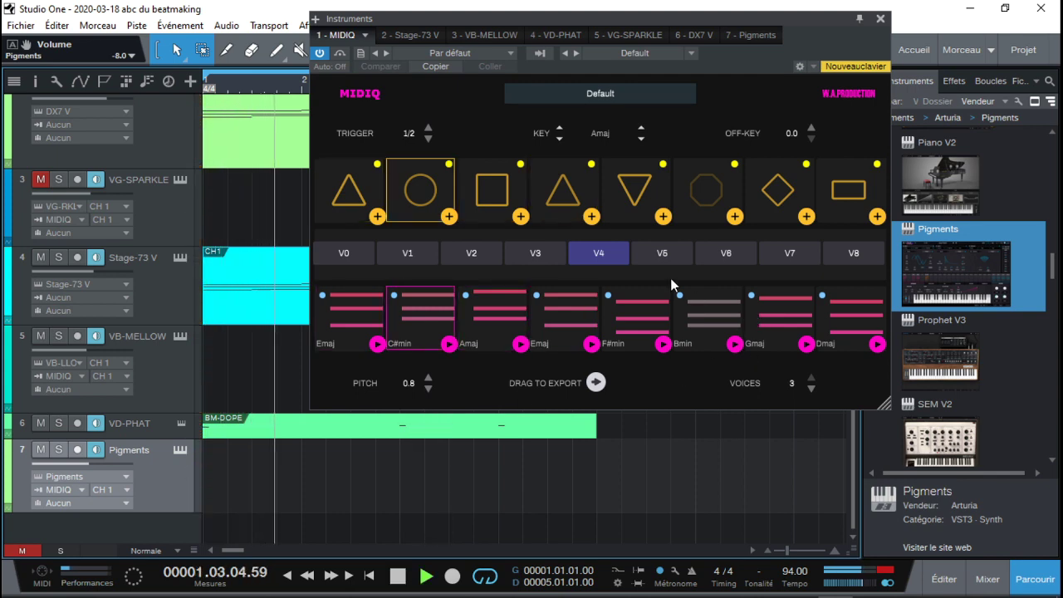
Step: Switch MIDIQ back to the V3 chord variation and restart playback of the full mix
left_click(546, 256)
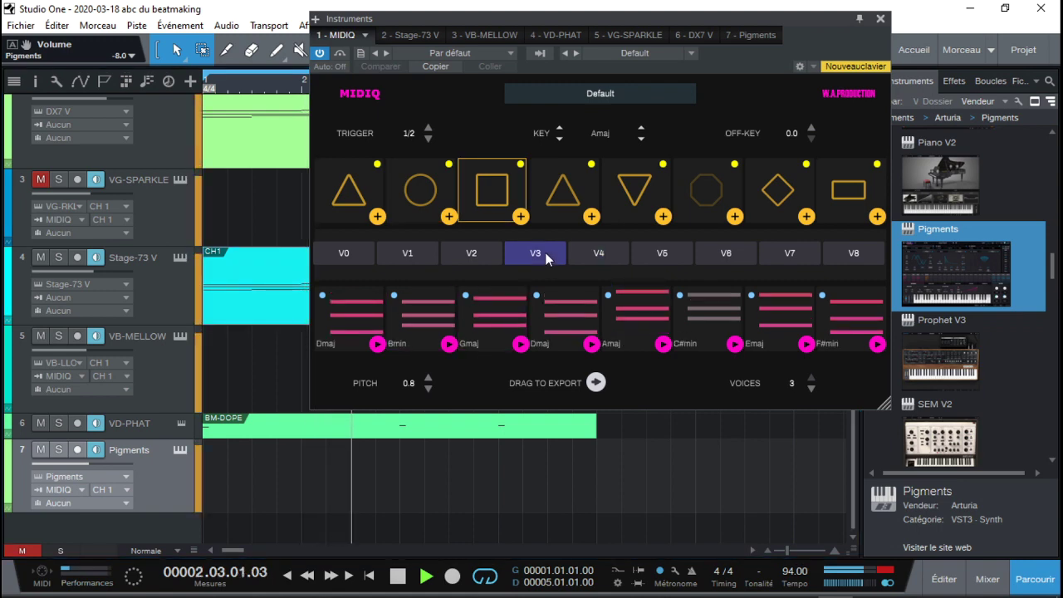
key("space")
key("space")
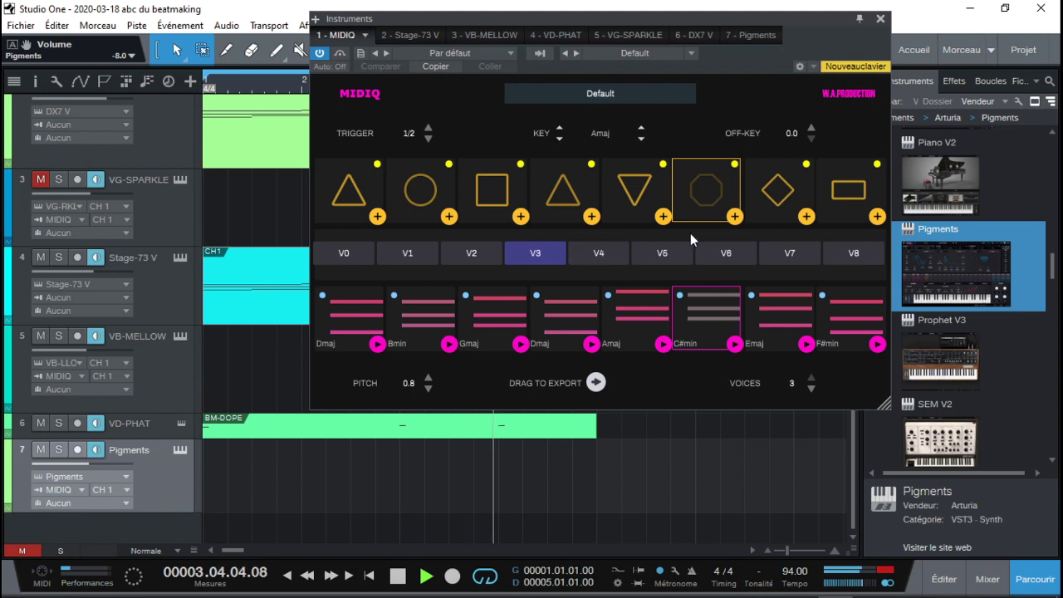
Step: Try the MIDIQ trigger rate at 1/4 during playback and return it to 1/2
left_click(429, 138)
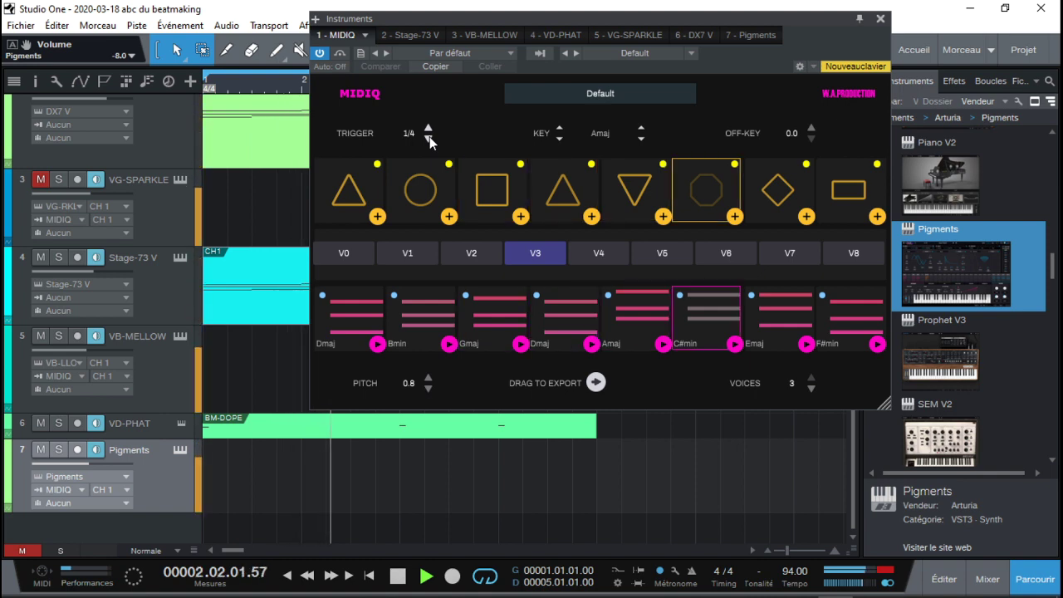
left_click(429, 128)
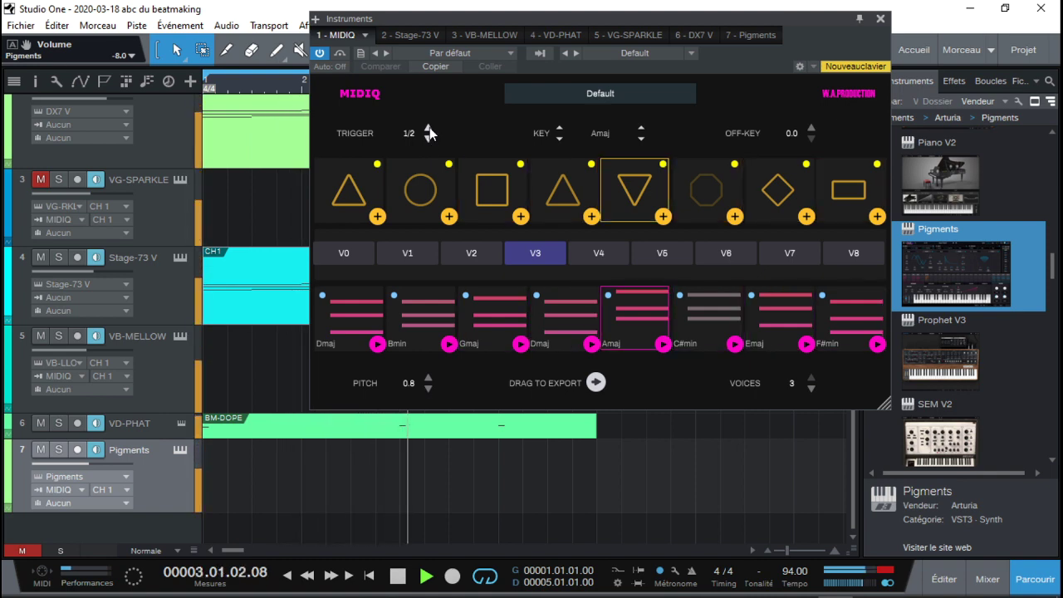
left_click(429, 128)
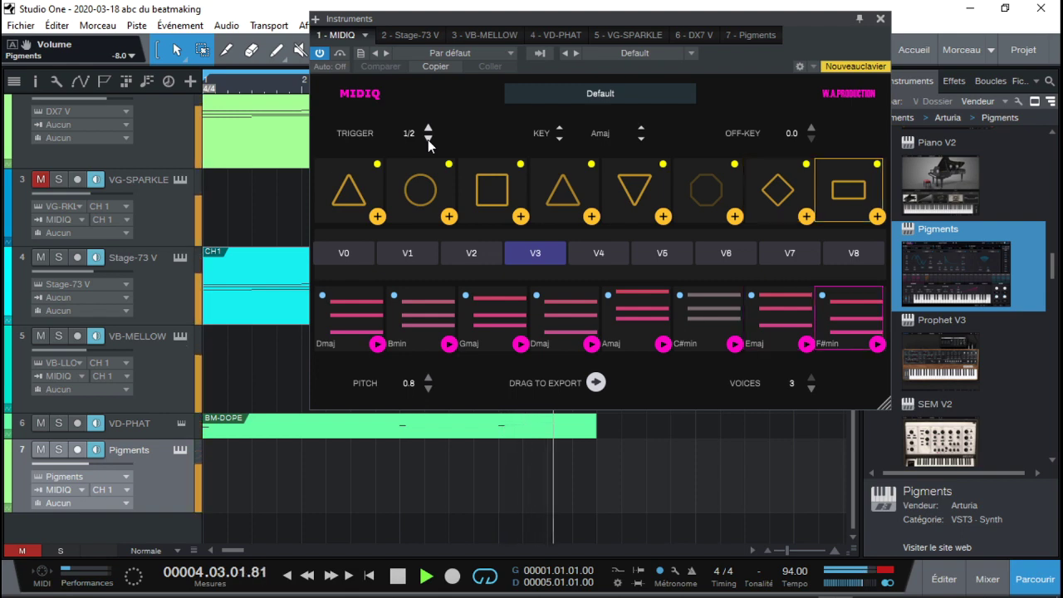
Step: Stop playback and close the MIDIQ window to return to the MIDIQ track in the arrangement
key("space")
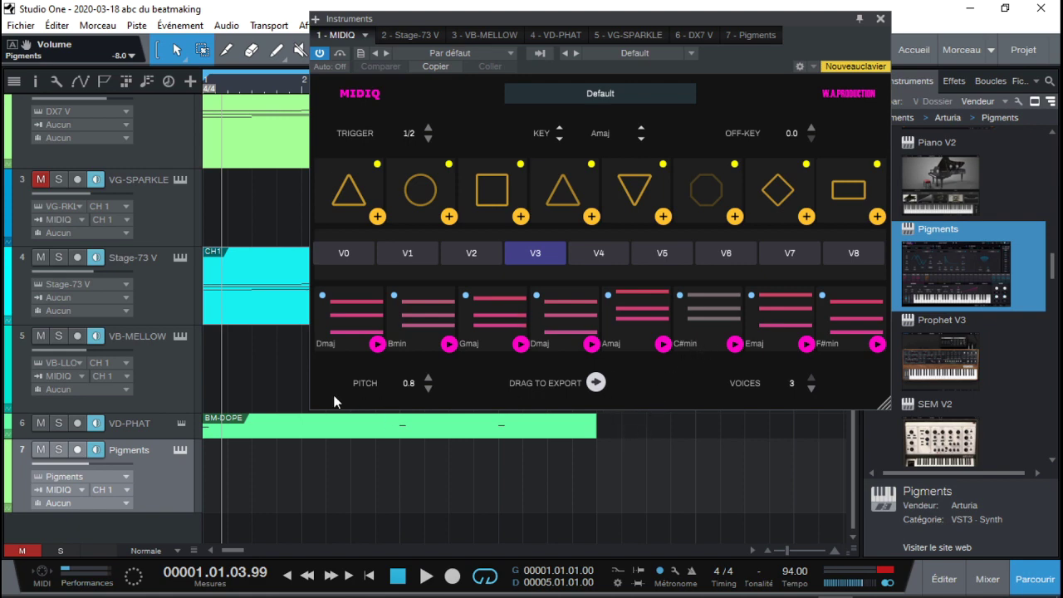
left_click(881, 20)
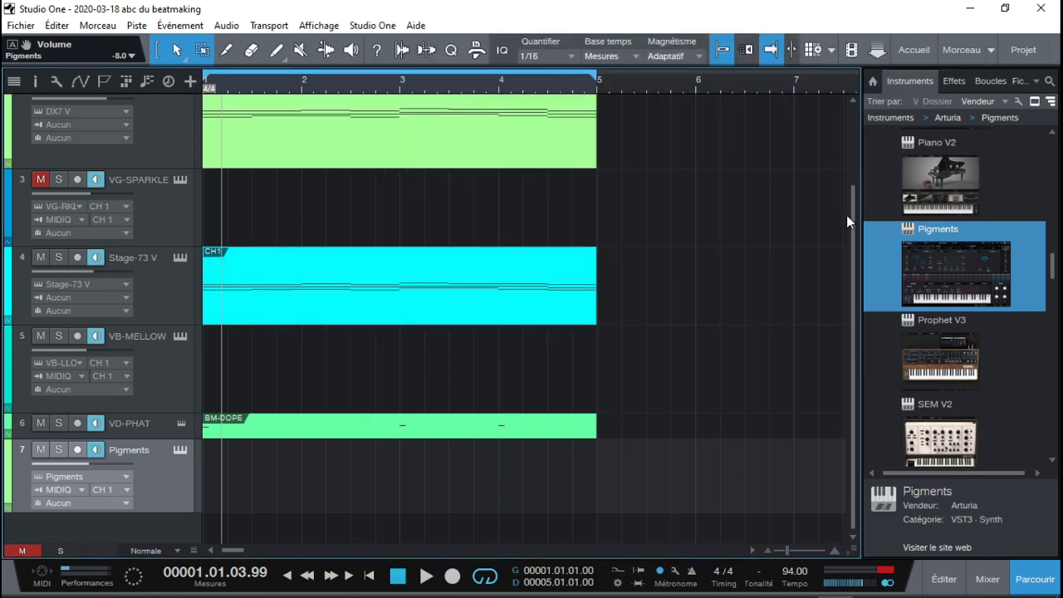
left_click_drag(851, 224, 859, 135)
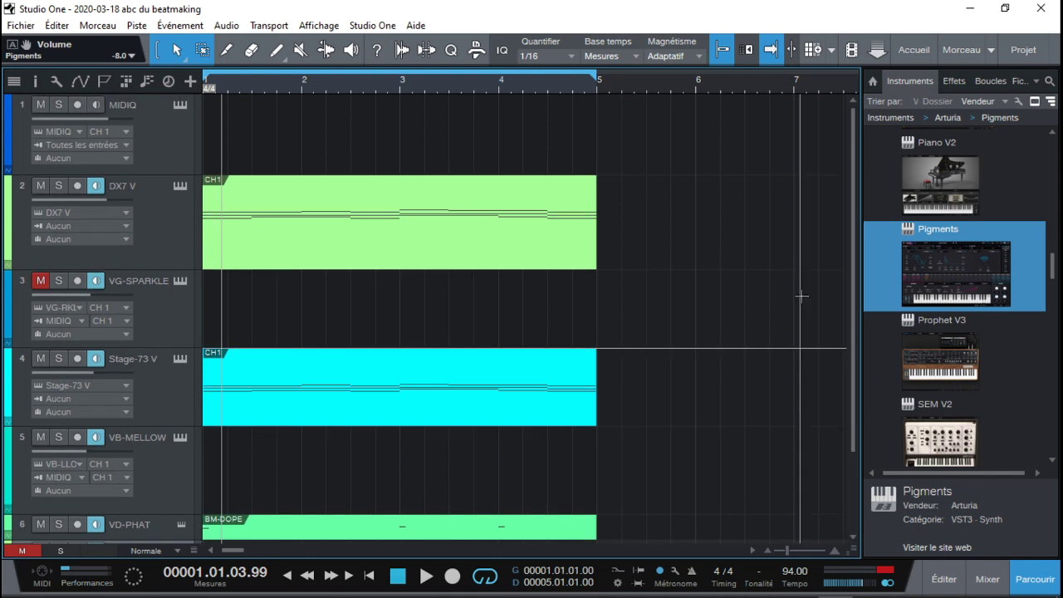